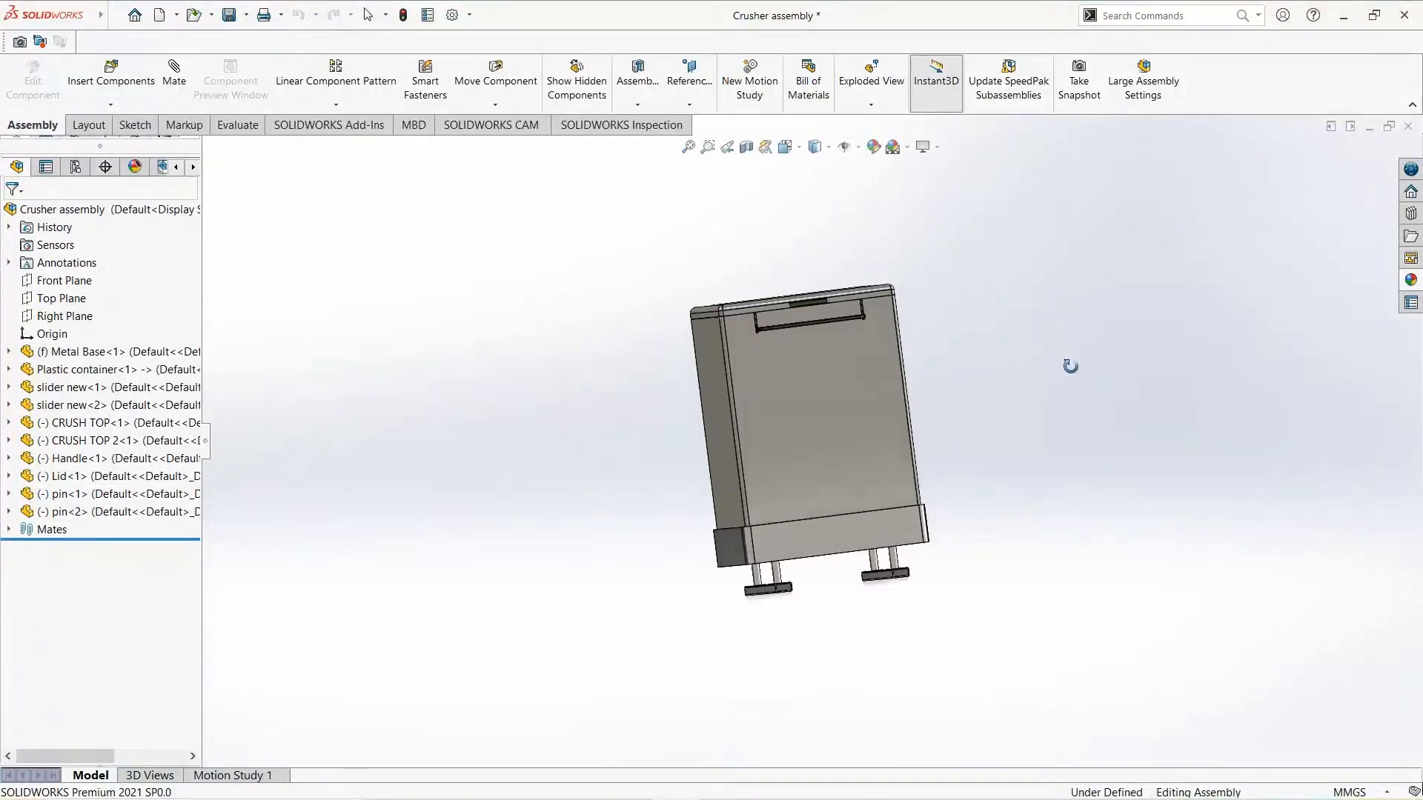
- Examine the crusher assembly from below and around, focusing on the metal base, its legs and the rails
scroll(716, 612, "down", 5)
scroll(716, 612, "down", 2)
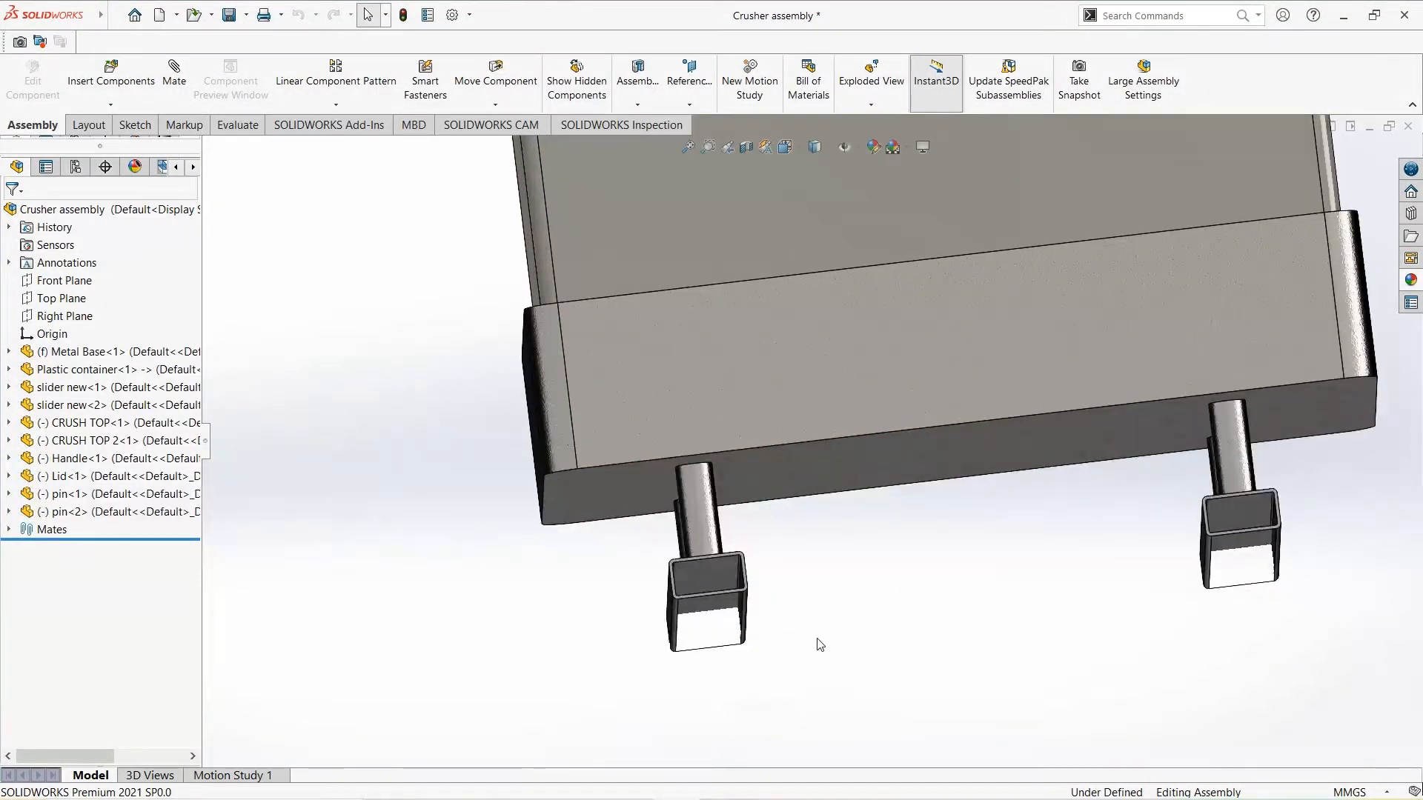
middle_click_drag(836, 639, 922, 546)
scroll(714, 527, "up", 5)
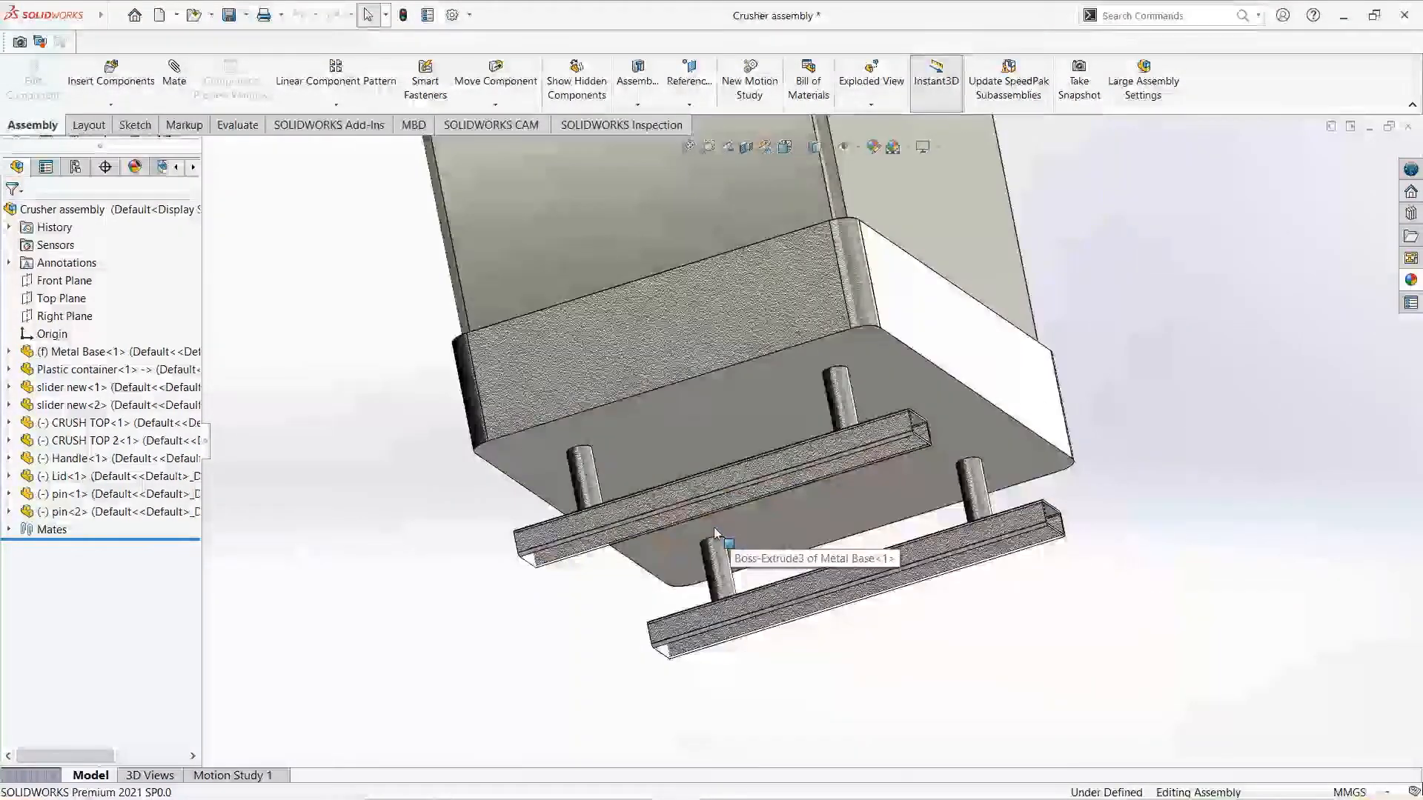
scroll(717, 445, "down", 5)
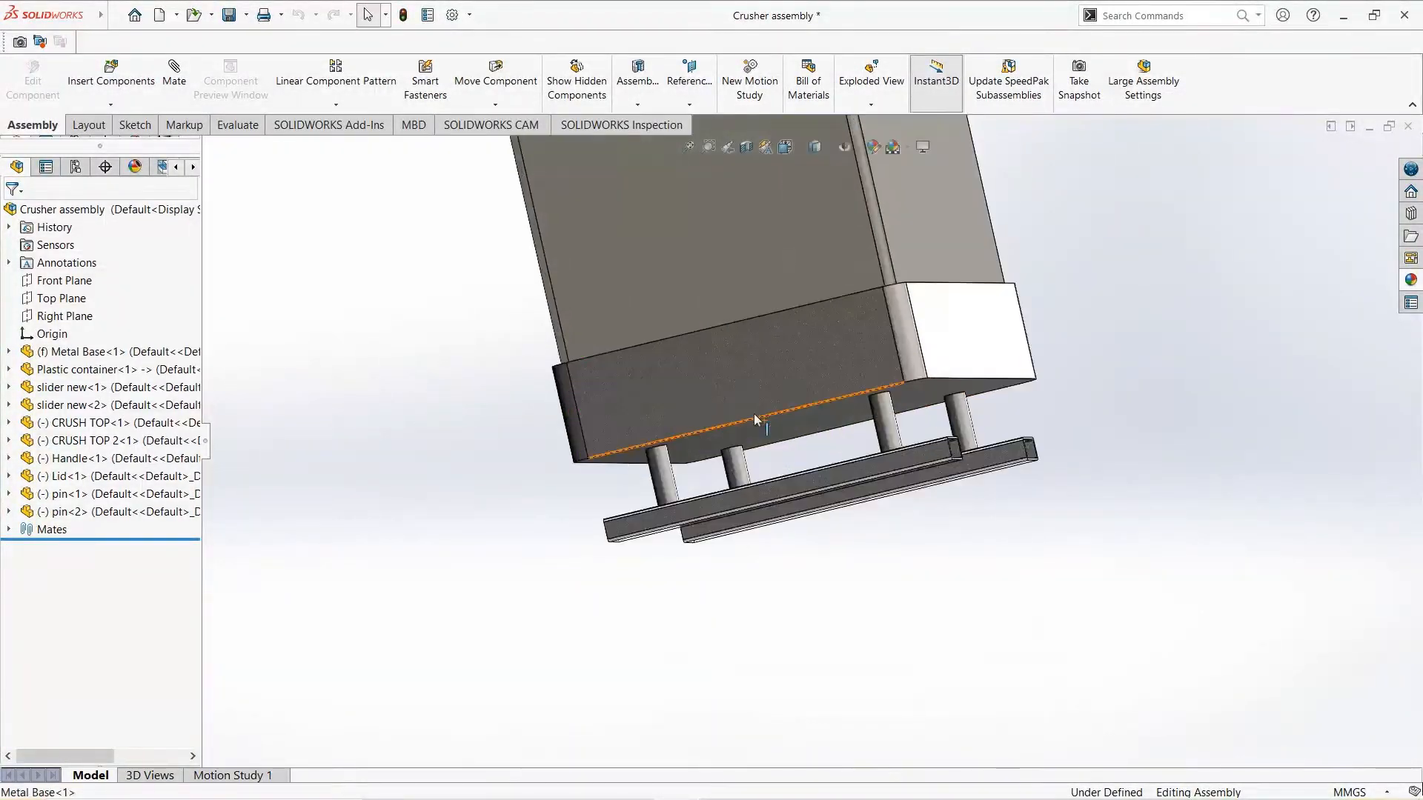
scroll(755, 415, "down", 6)
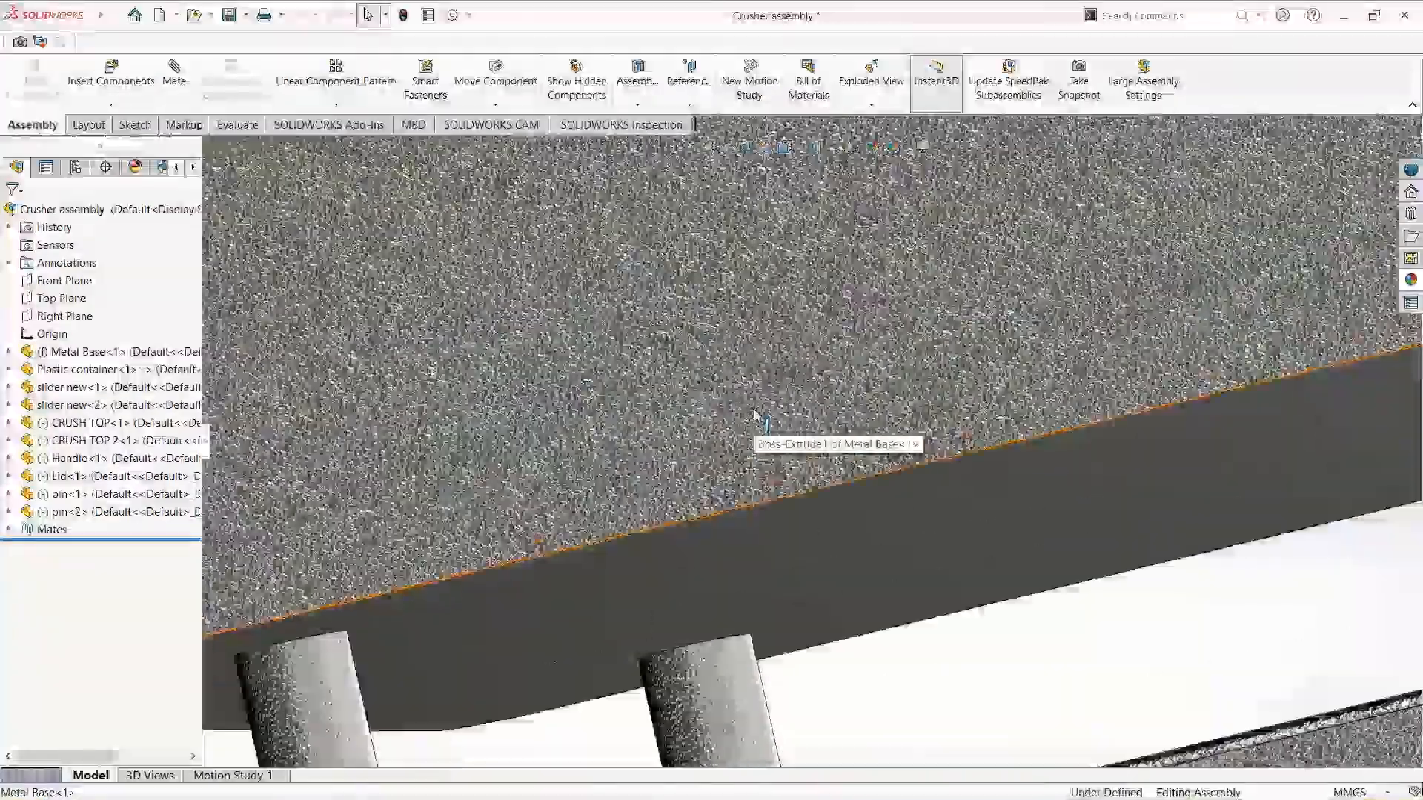
scroll(756, 415, "down", 5)
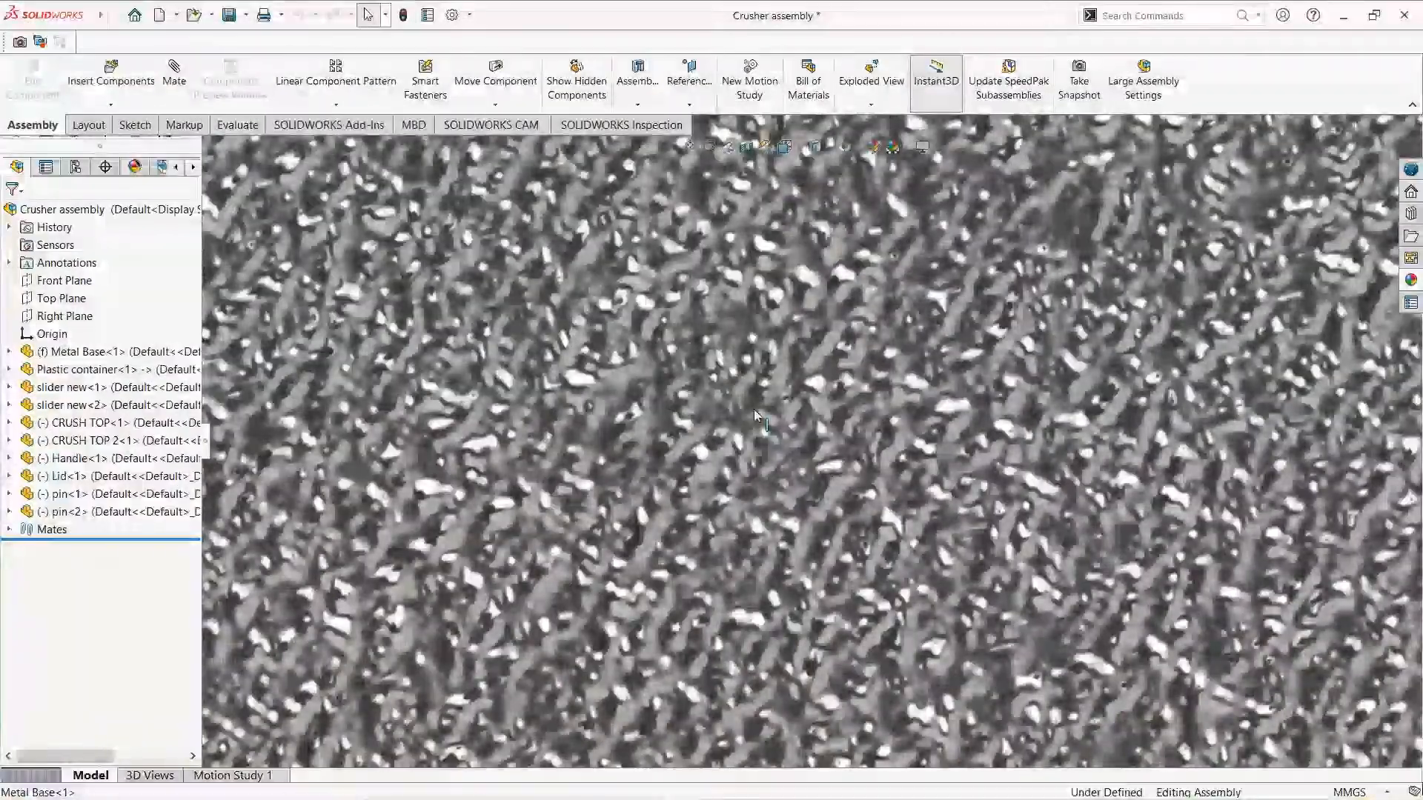
scroll(755, 414, "up", 8)
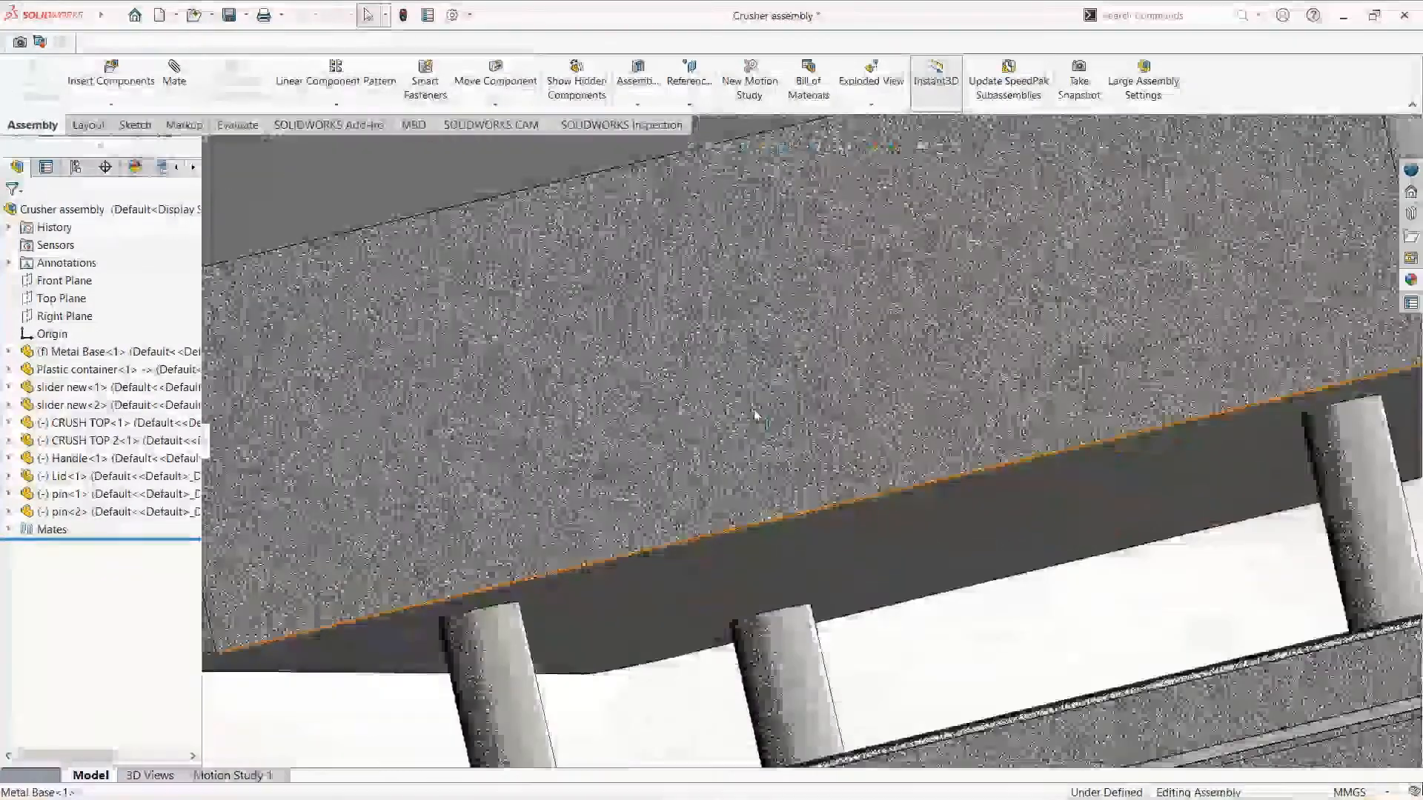
scroll(756, 415, "up", 8)
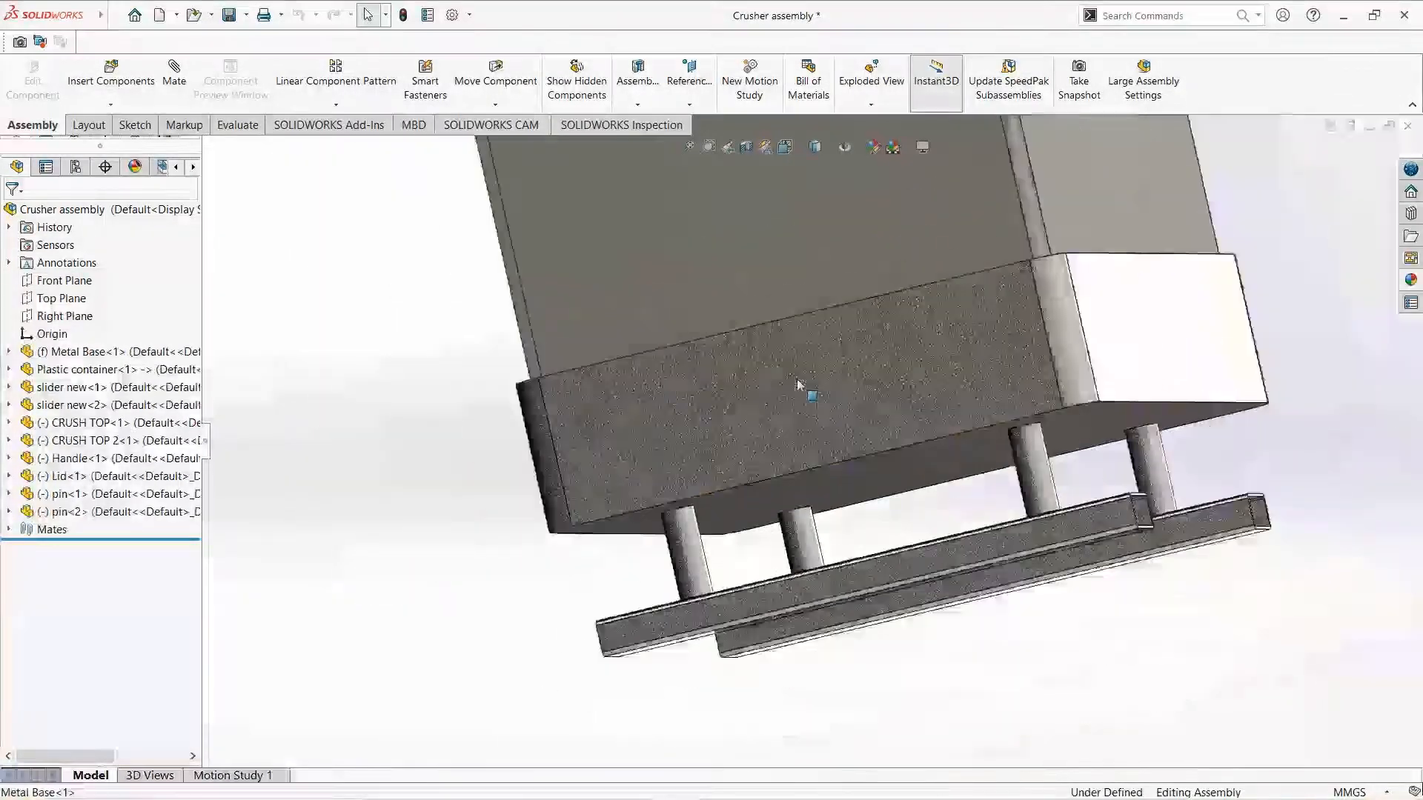
middle_click_drag(856, 281, 926, 480)
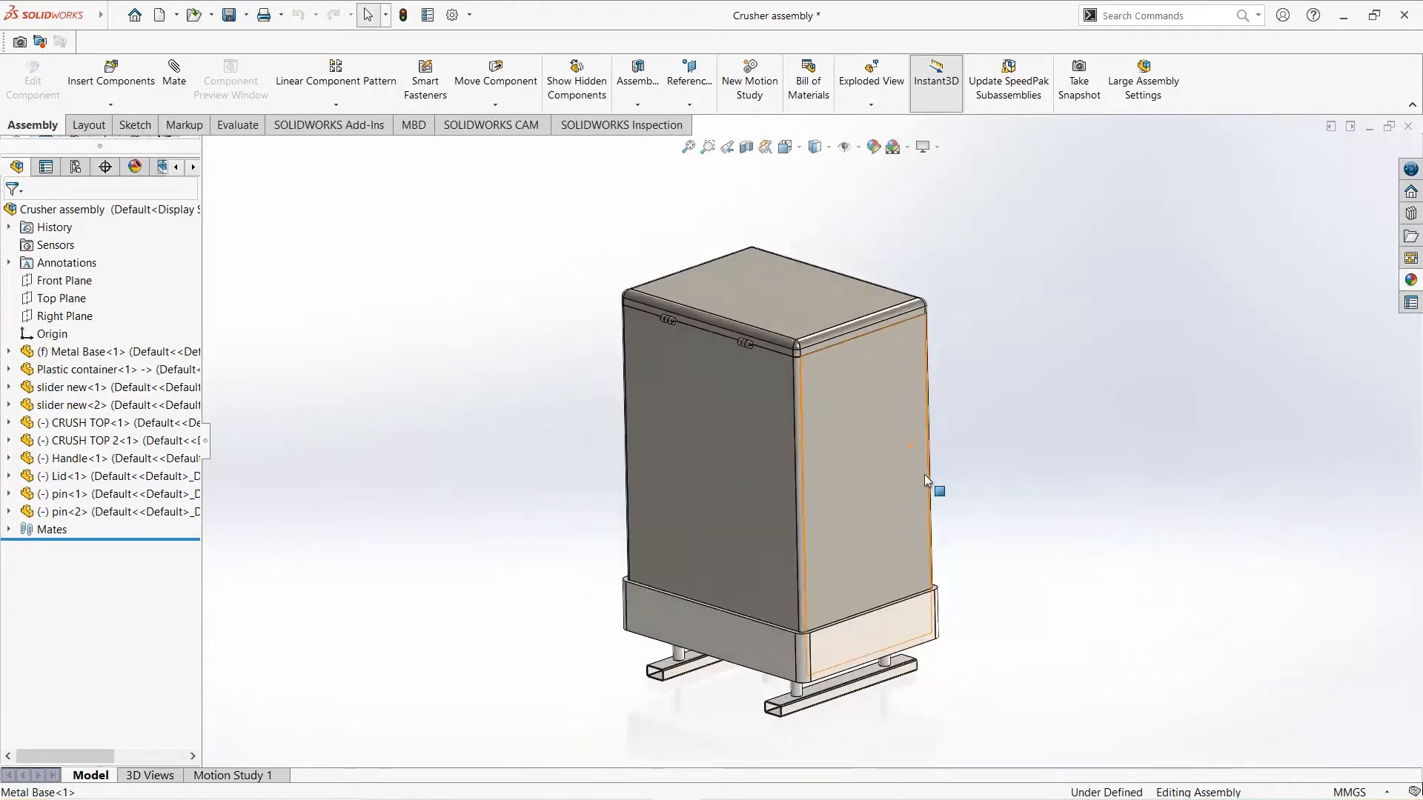
middle_click_drag(910, 567, 930, 515)
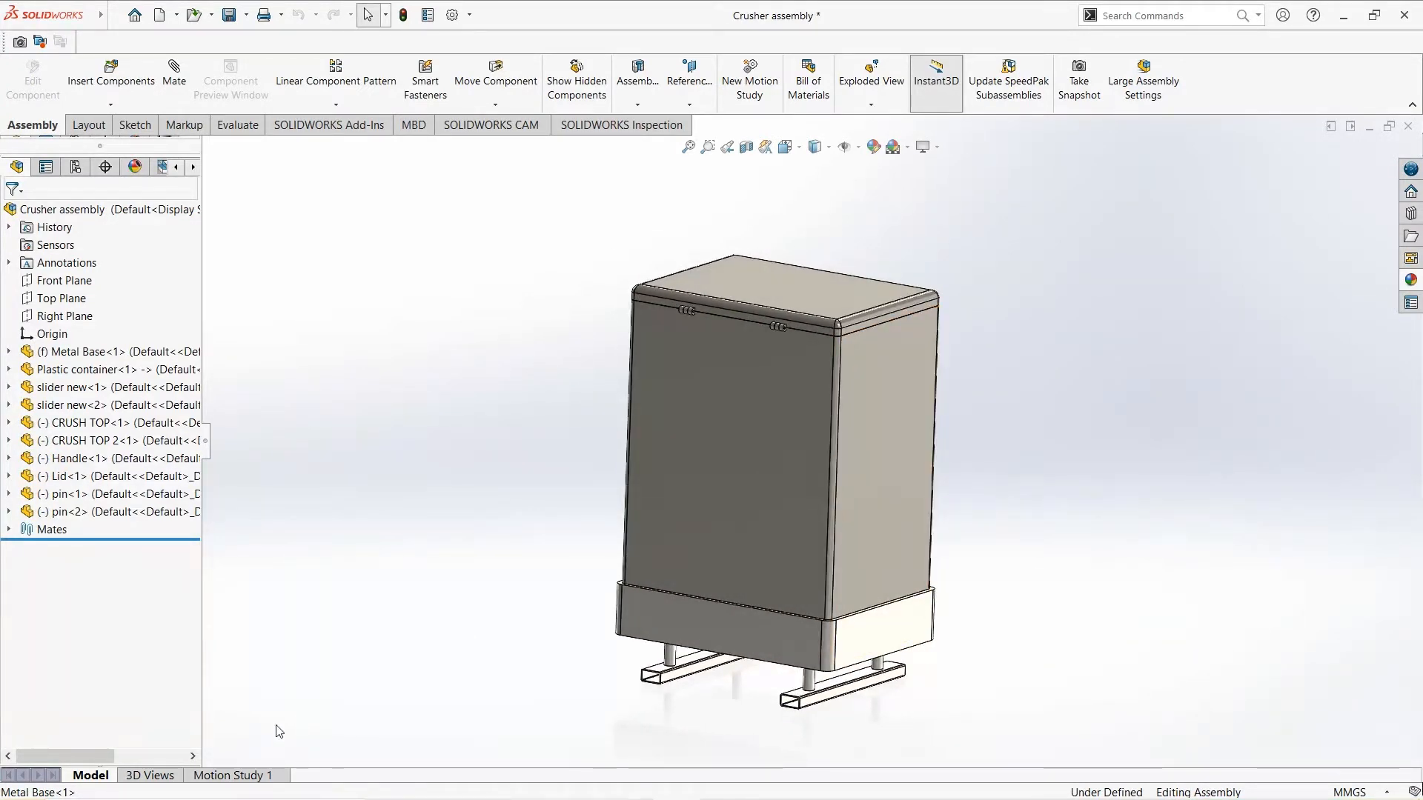
- Open Motion Study 1 with an enlarged timeline and allow view key creation for the camera orientation
left_click(232, 776)
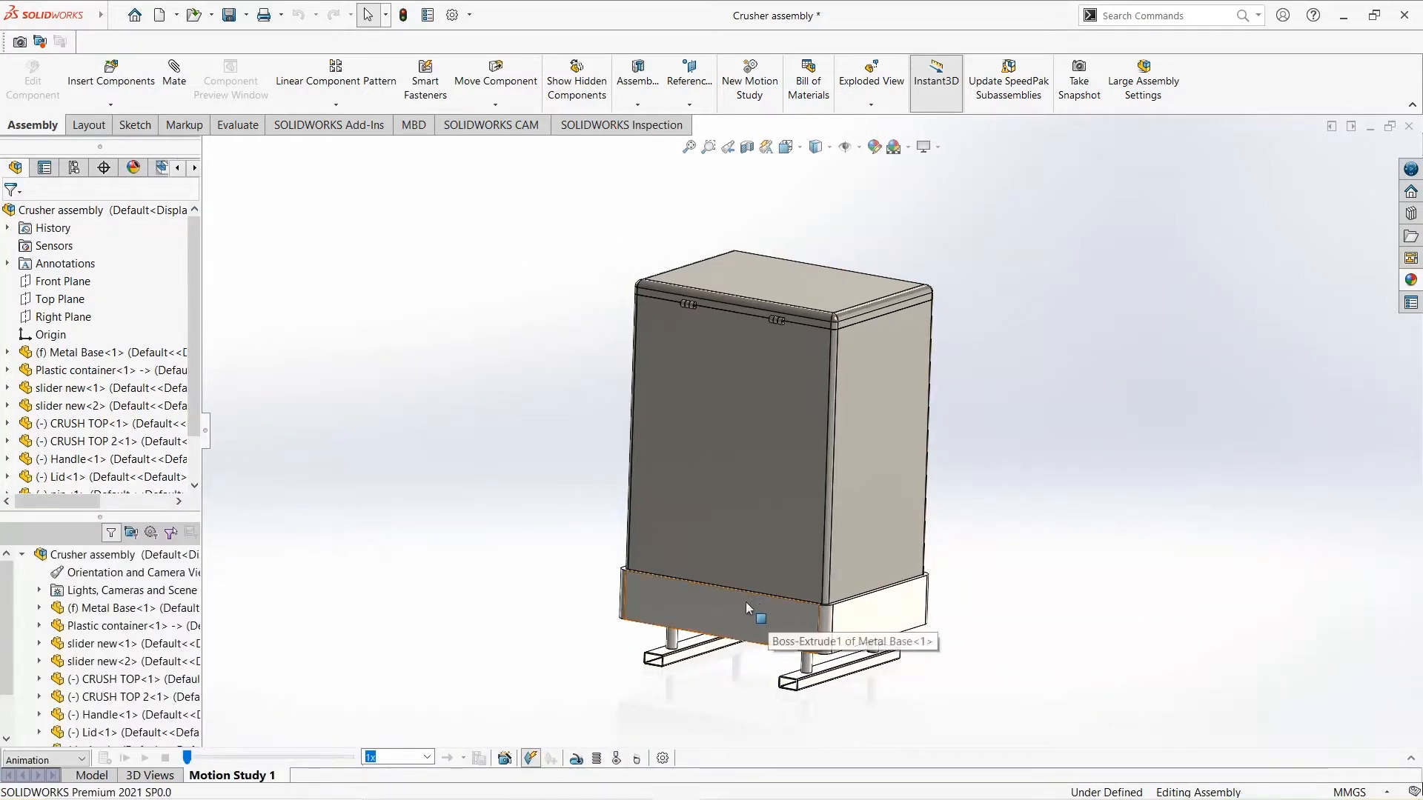
key("ctrl+7")
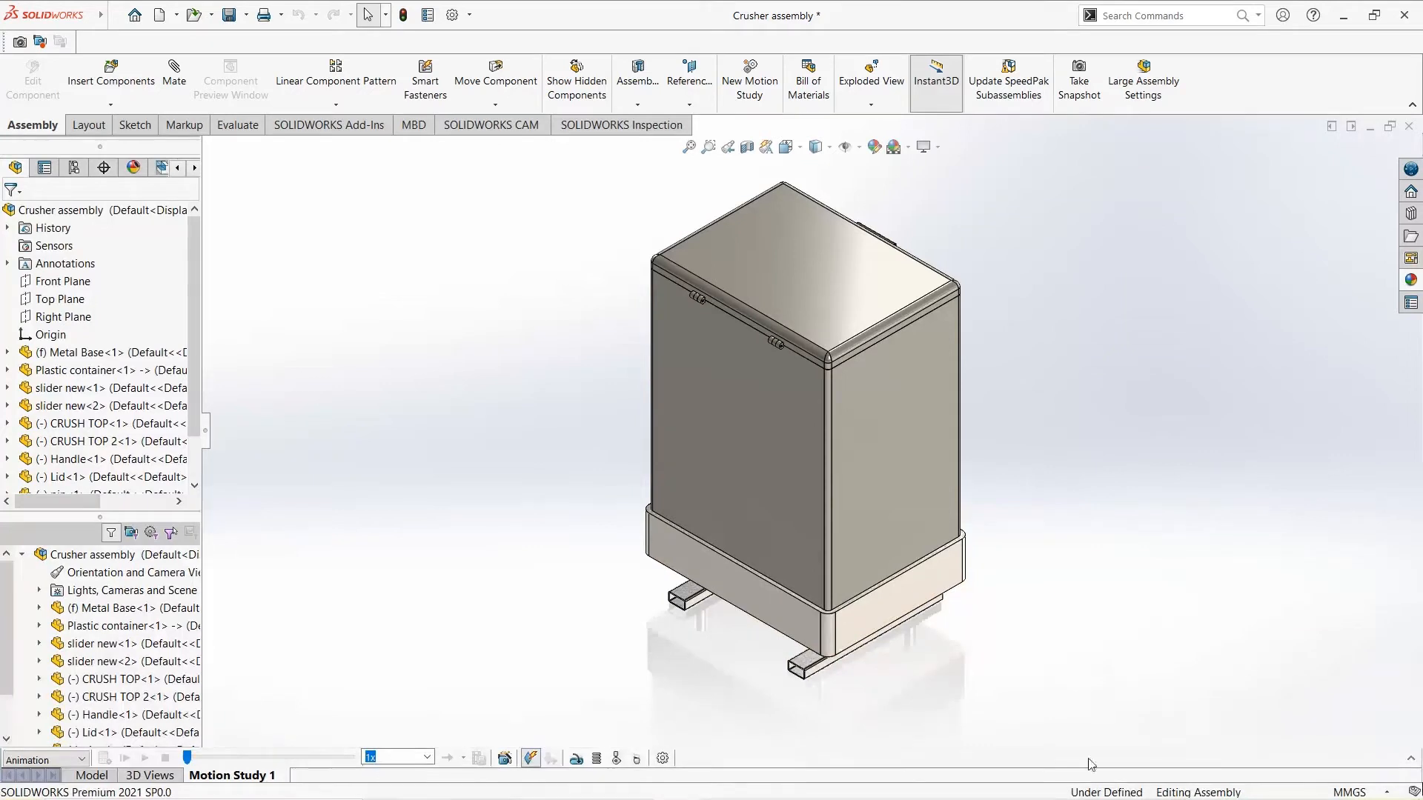
left_click_drag(1376, 750, 1040, 561)
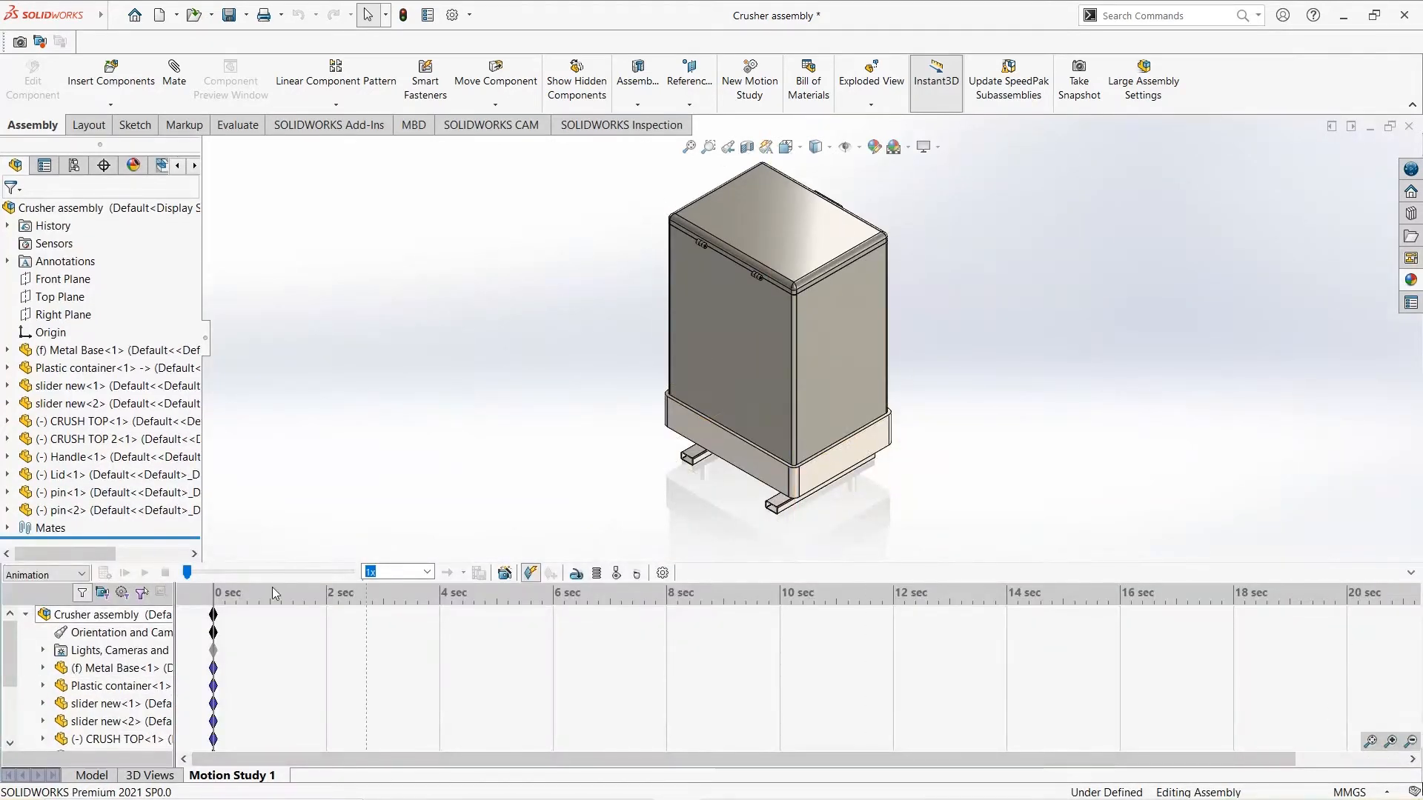
left_click(539, 574)
left_click(541, 575)
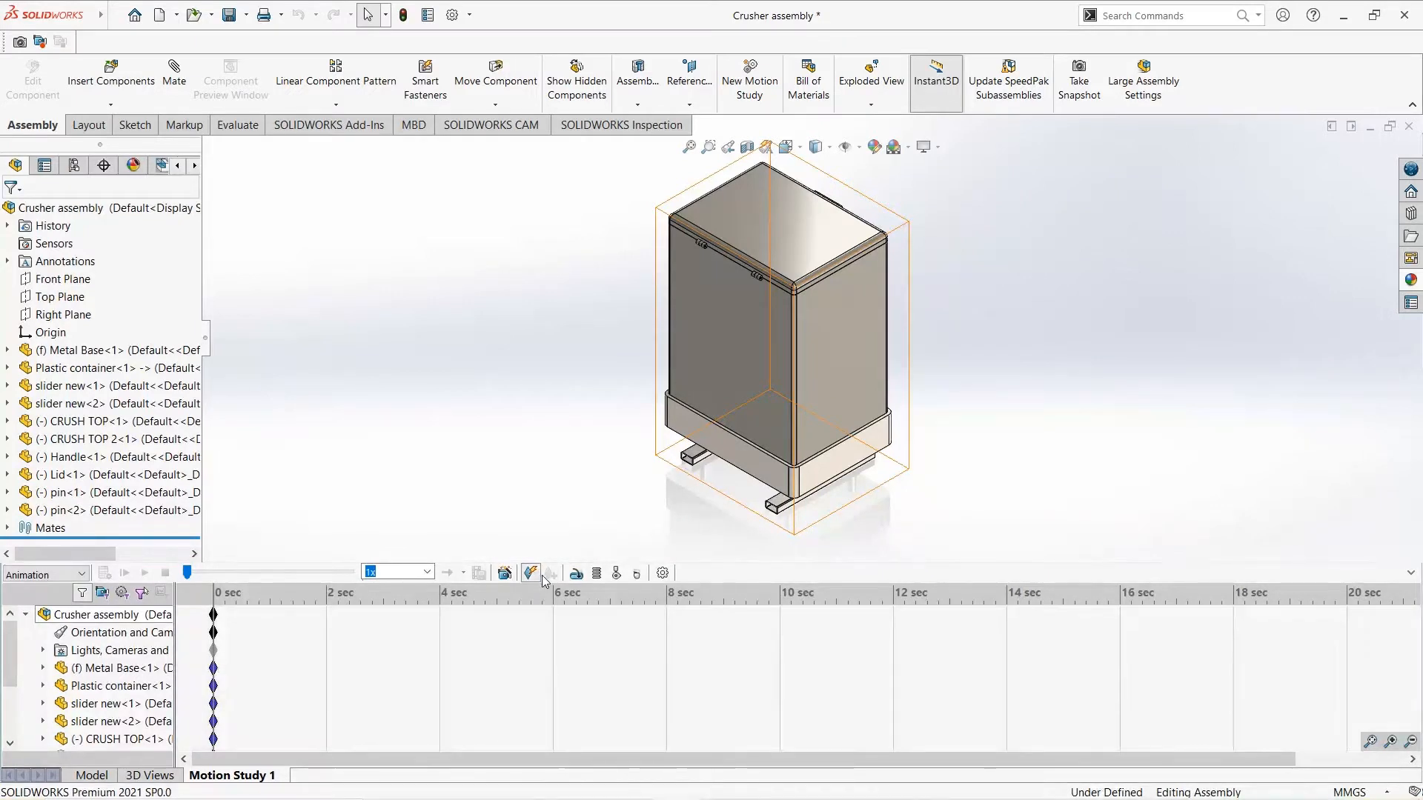
right_click(118, 628)
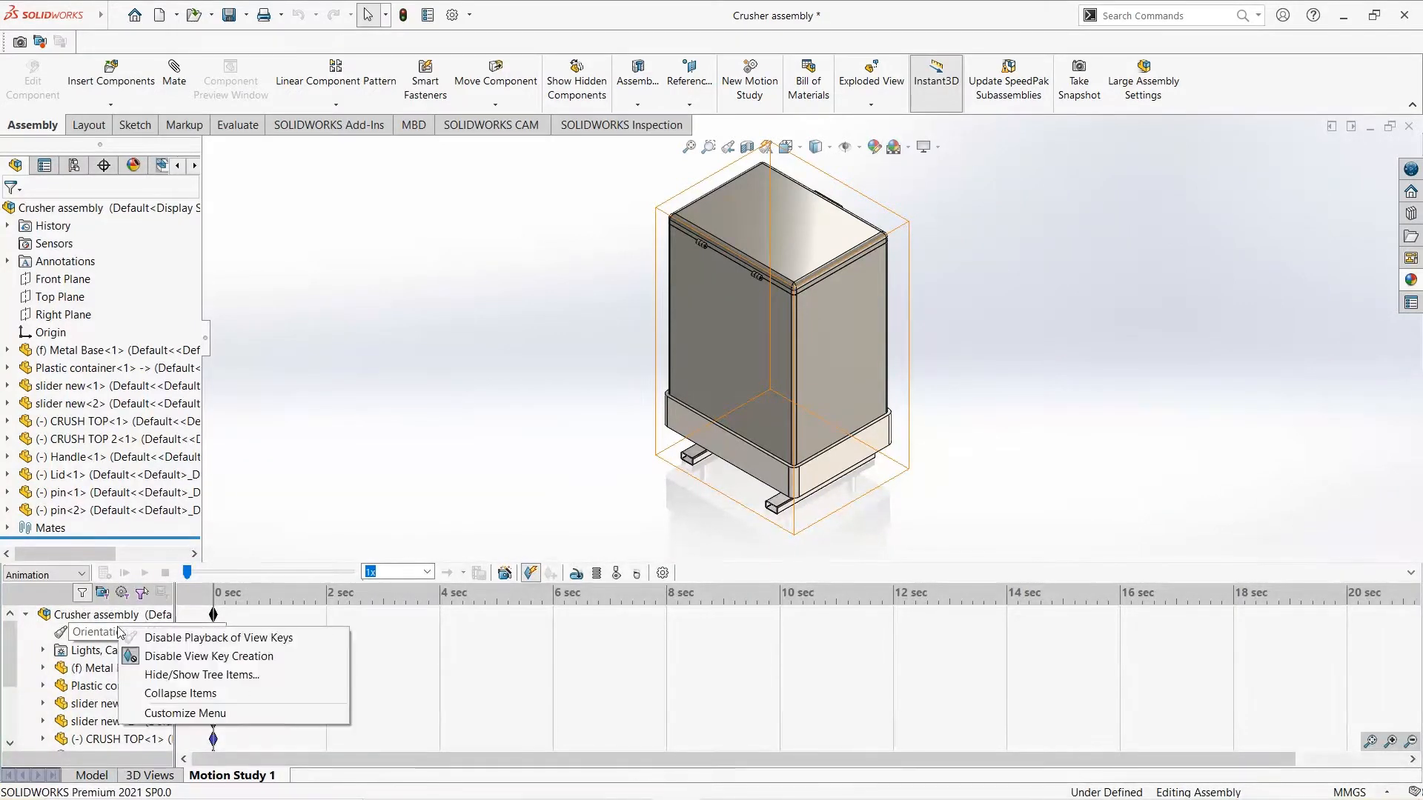
left_click(179, 657)
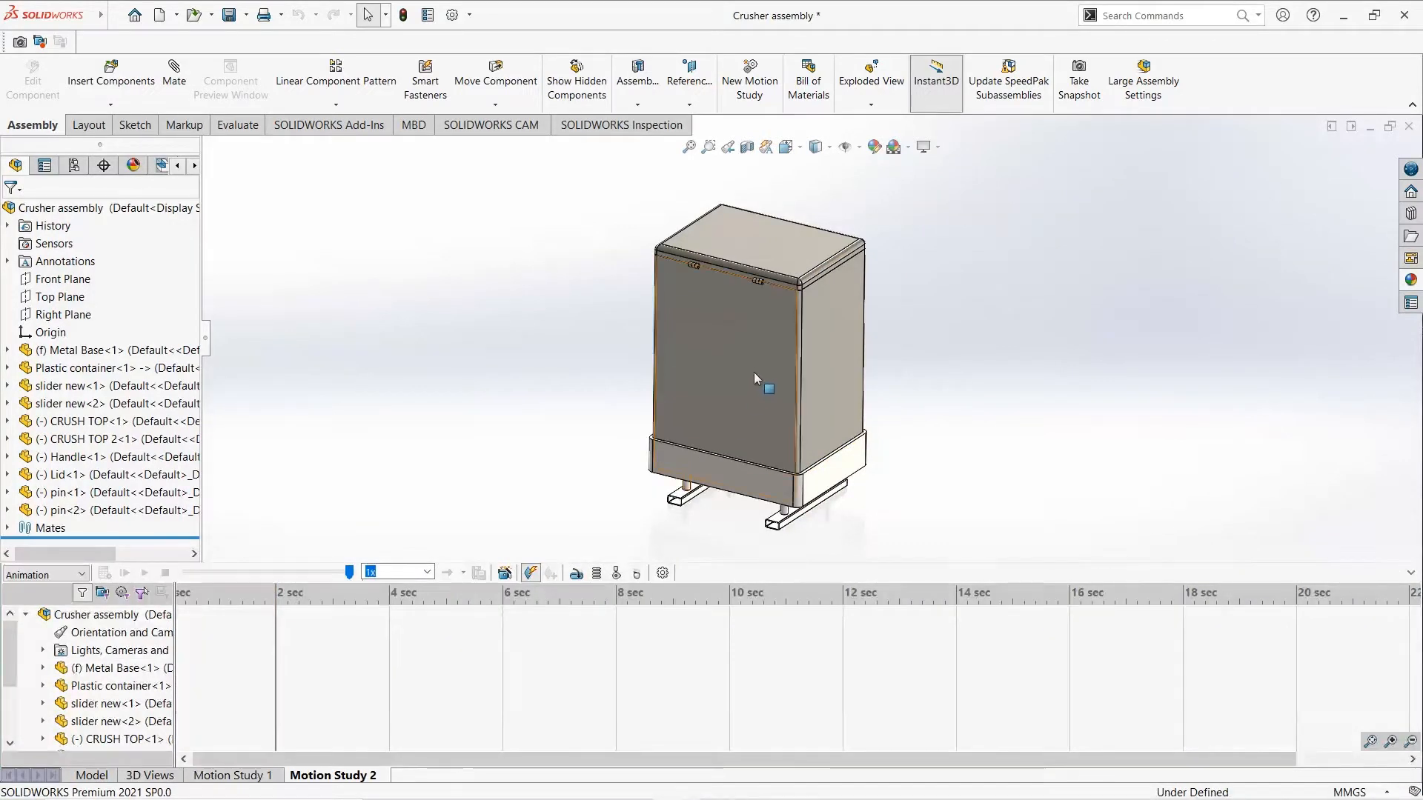
- Animate the camera in Motion Study 2 with the view rotated to the handle side at 2 seconds and closer at 4 seconds
middle_click_drag(754, 372, 963, 365)
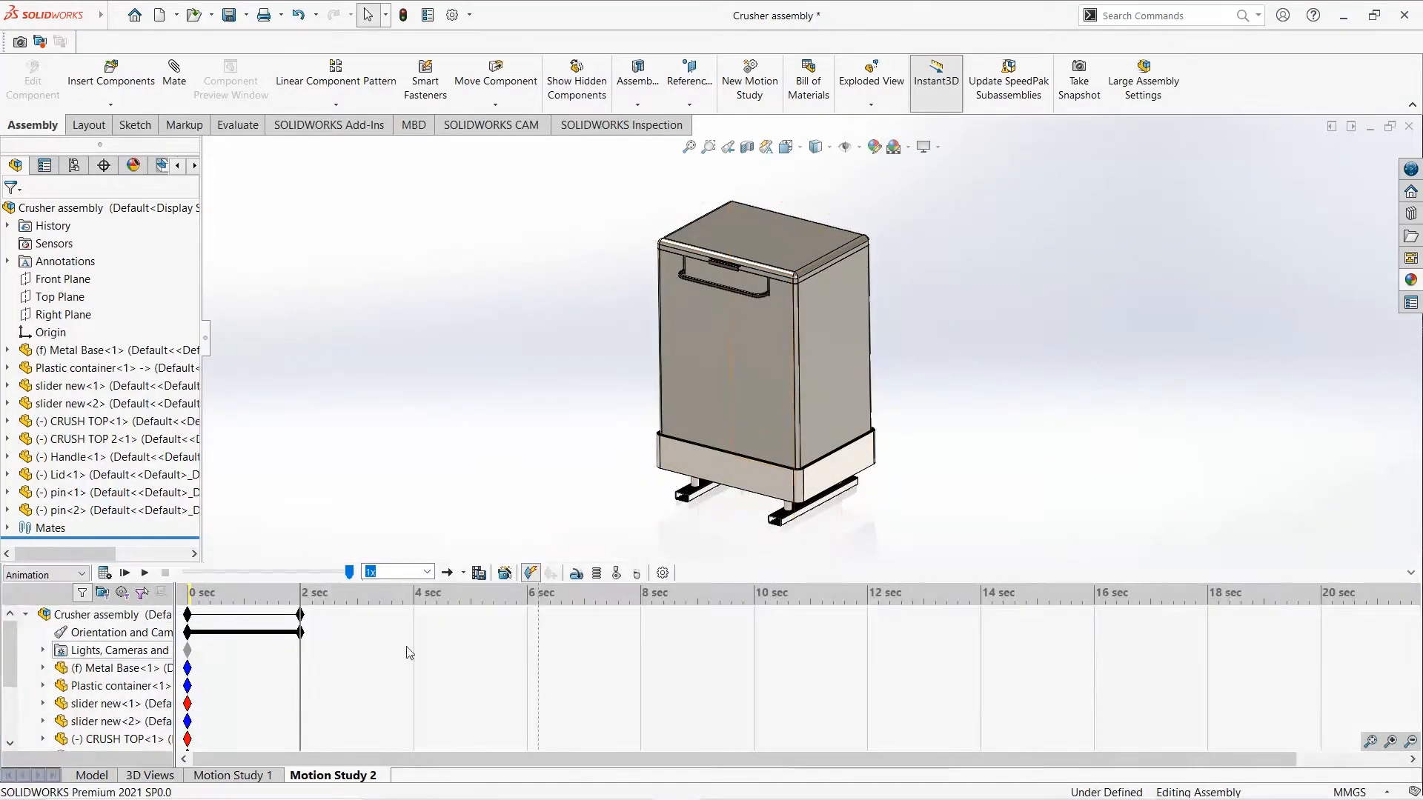
left_click(126, 574)
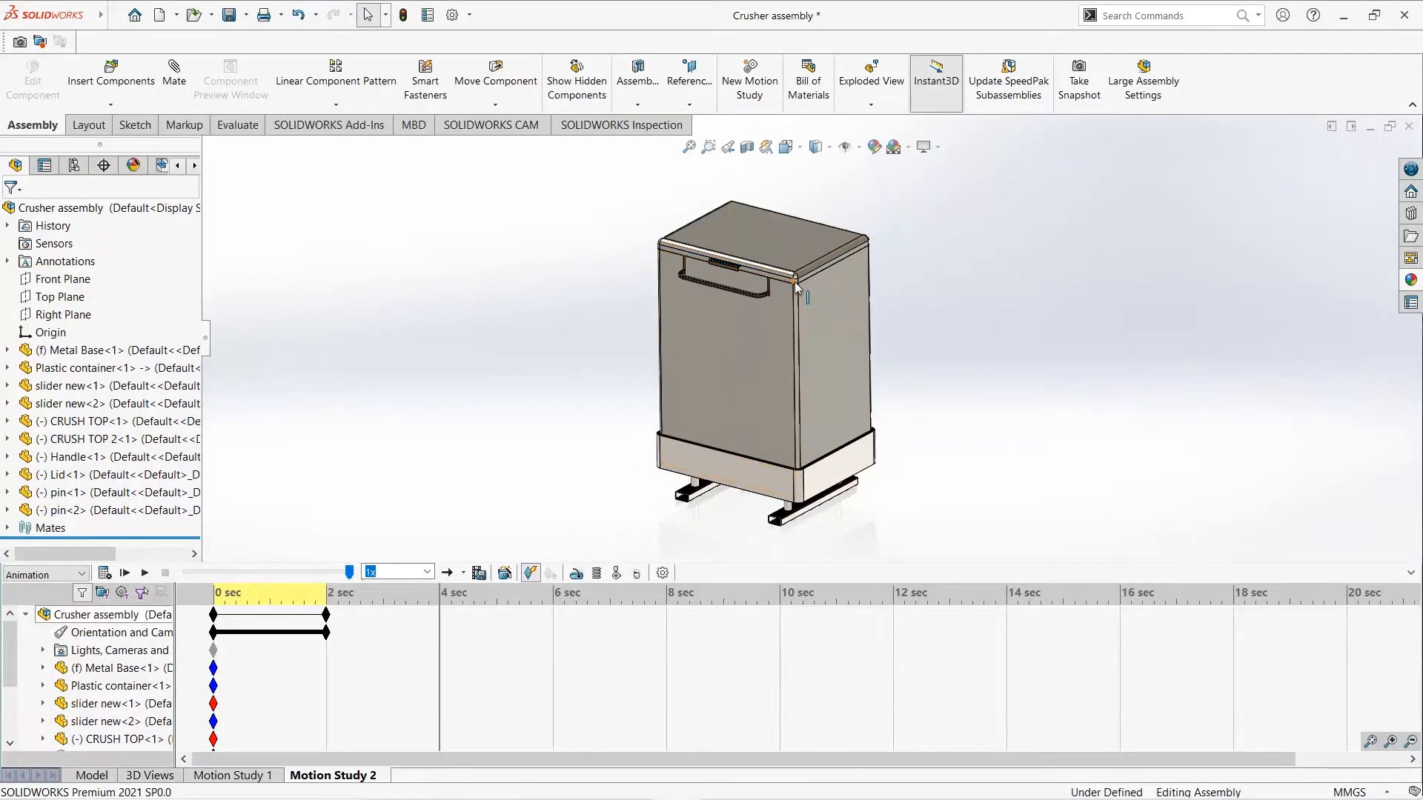
scroll(794, 303, "down", 2)
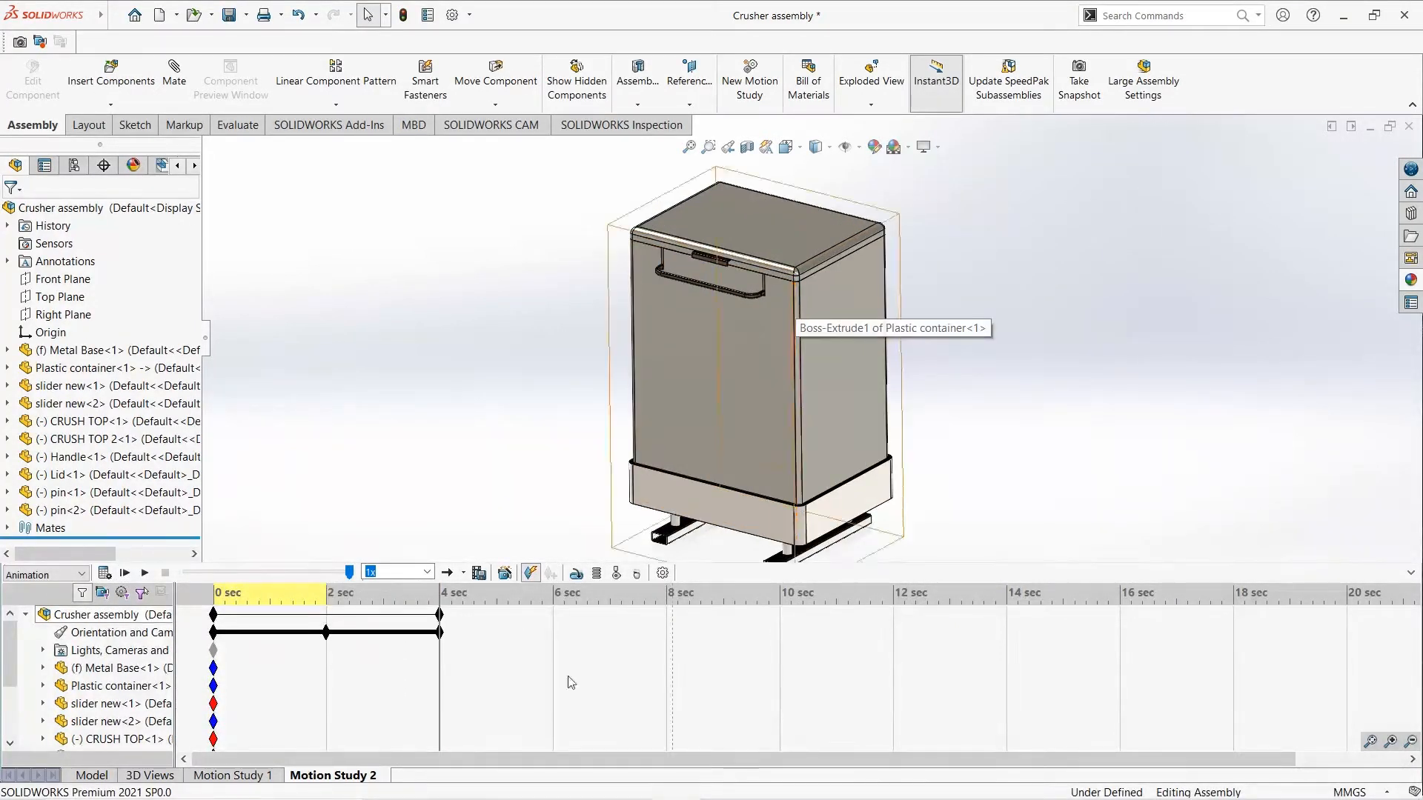
- Place a key for the closed lid at 2 seconds on the lid's timeline row
scroll(198, 734, "down", 2)
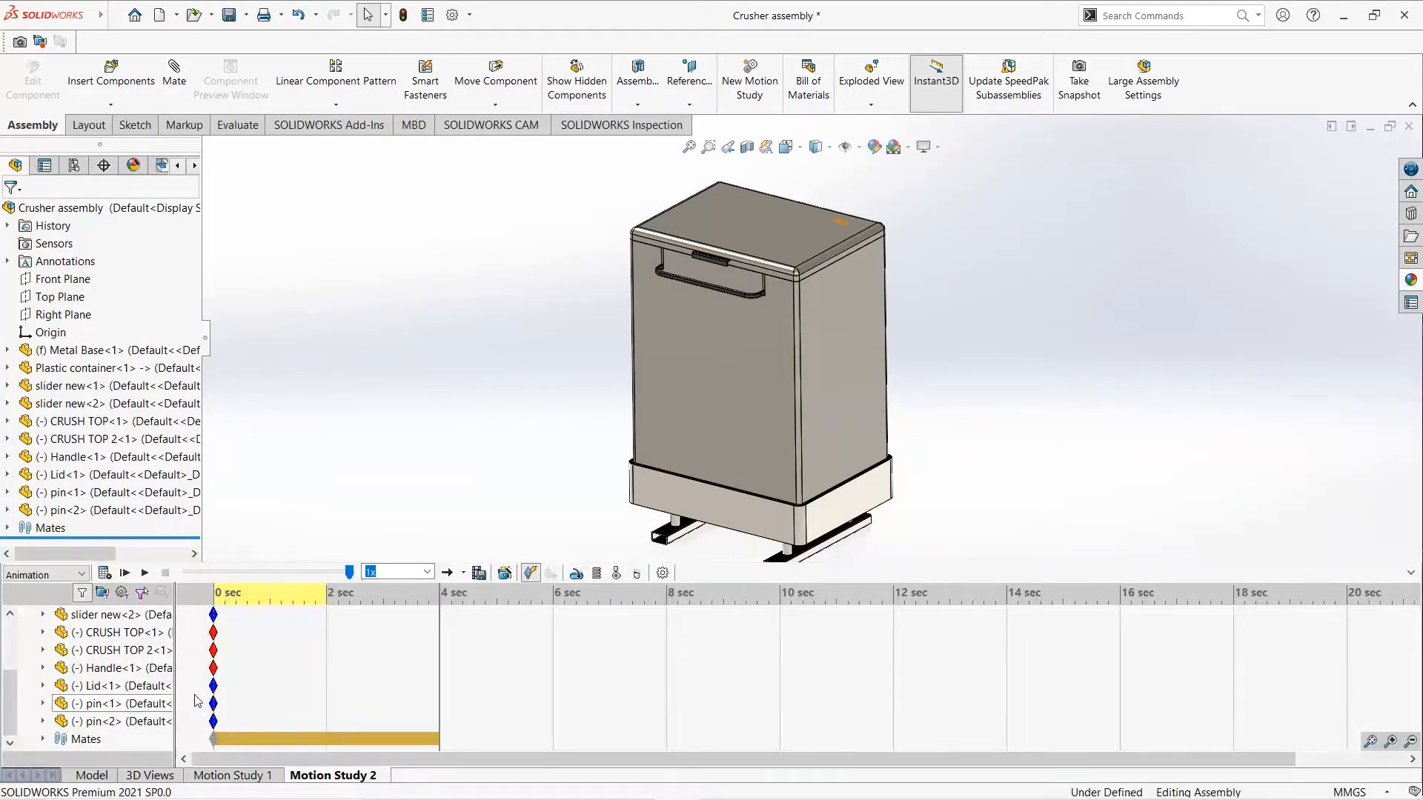
mouse_move(214, 693)
left_click_drag(213, 688, 326, 689)
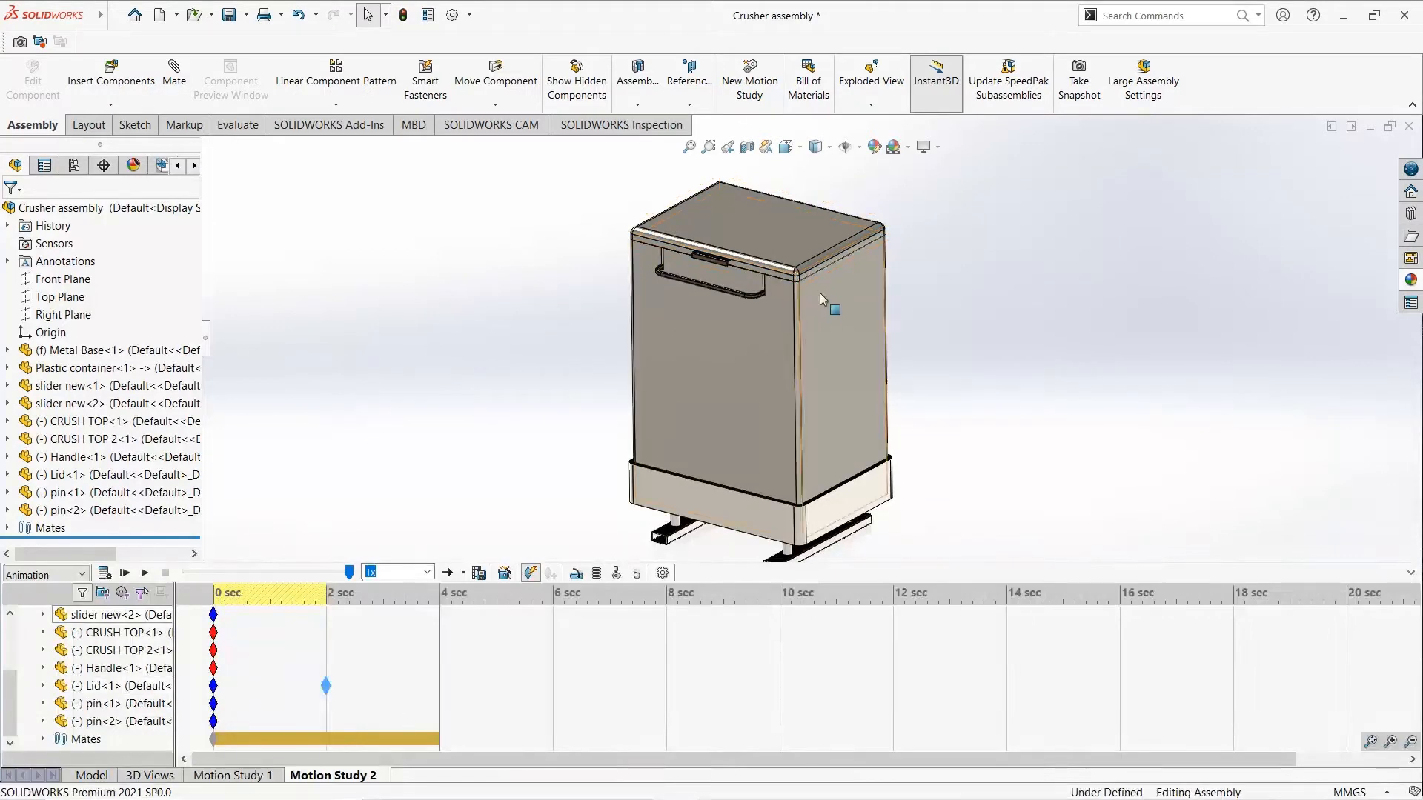
- Swing the lid open at 4 seconds and play the motion study from the start
left_click_drag(798, 275, 910, 159)
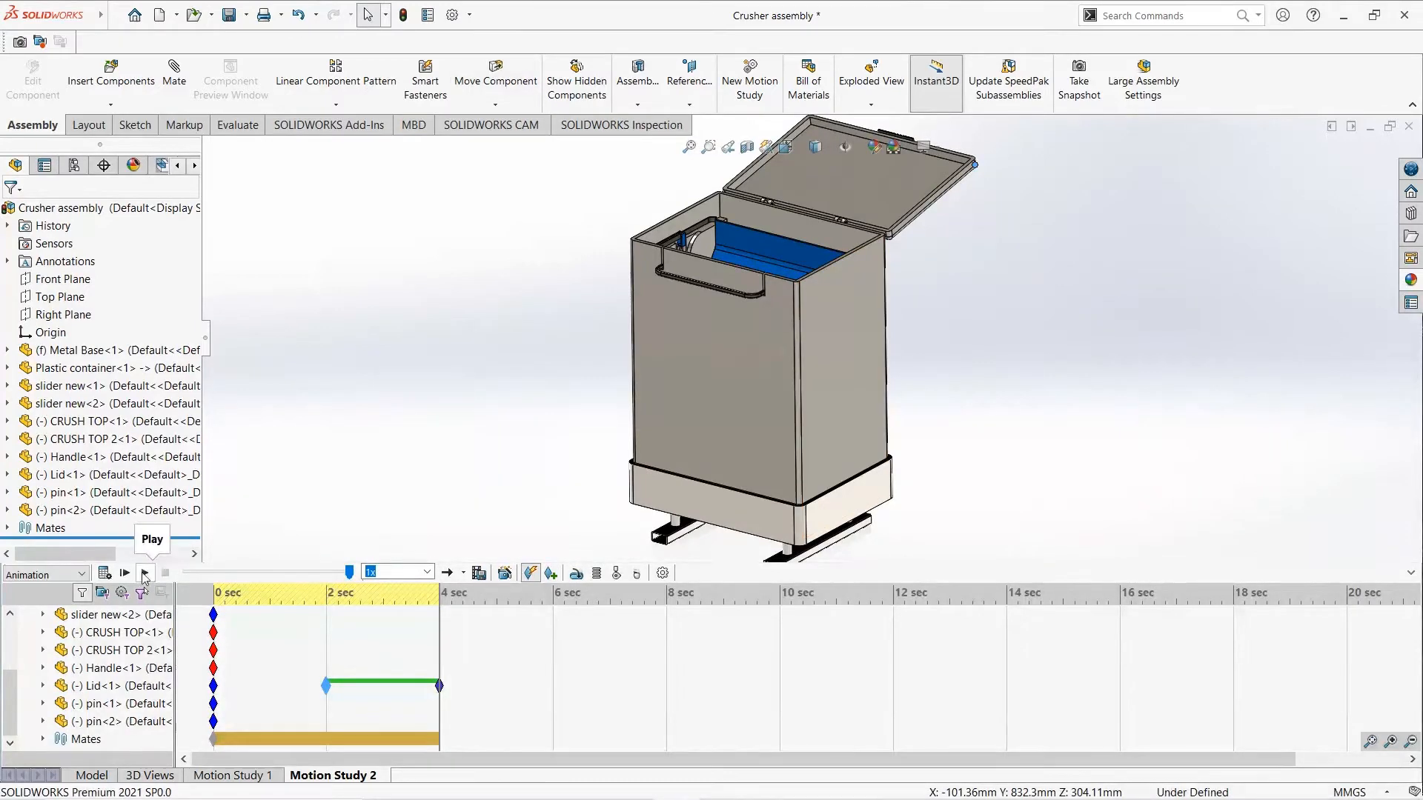
left_click(124, 573)
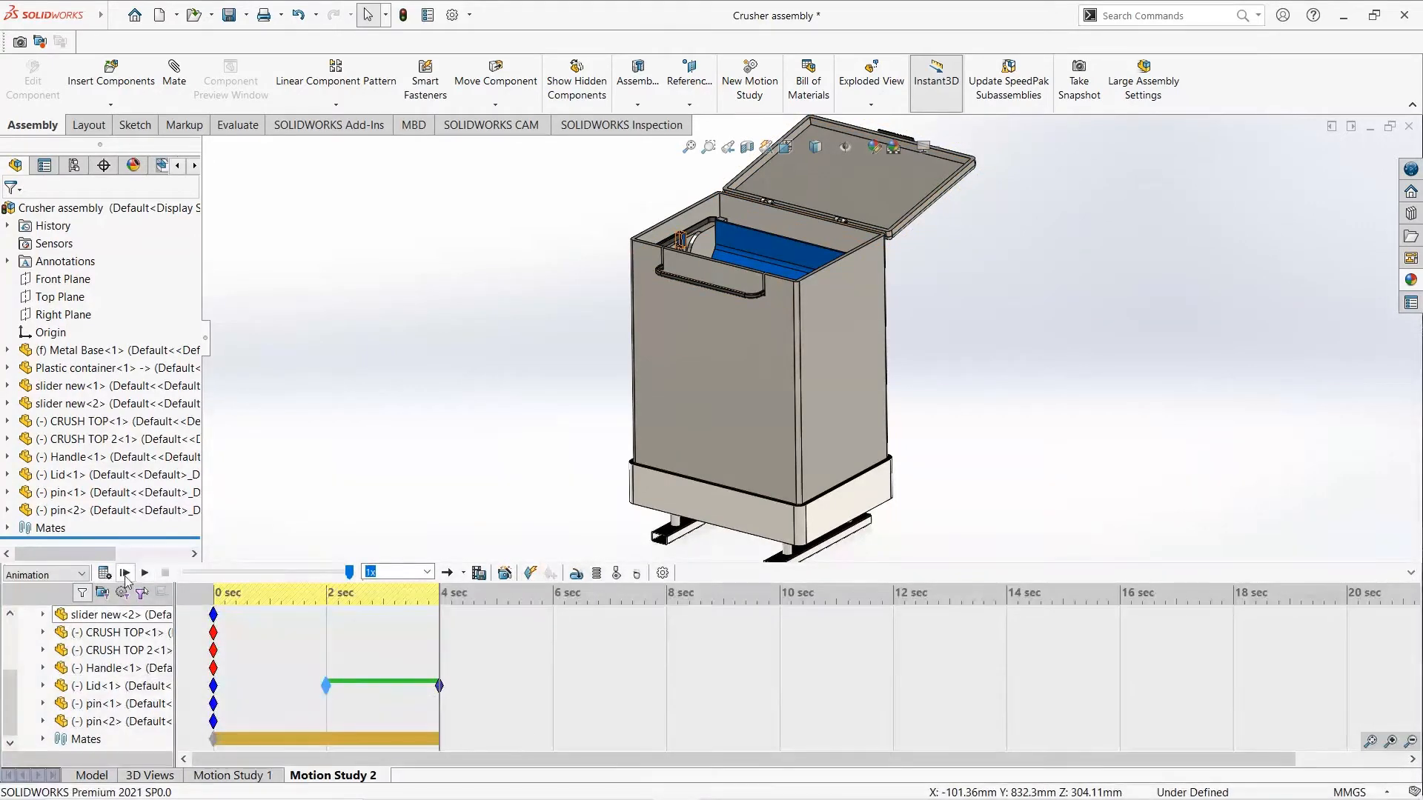
left_click(125, 574)
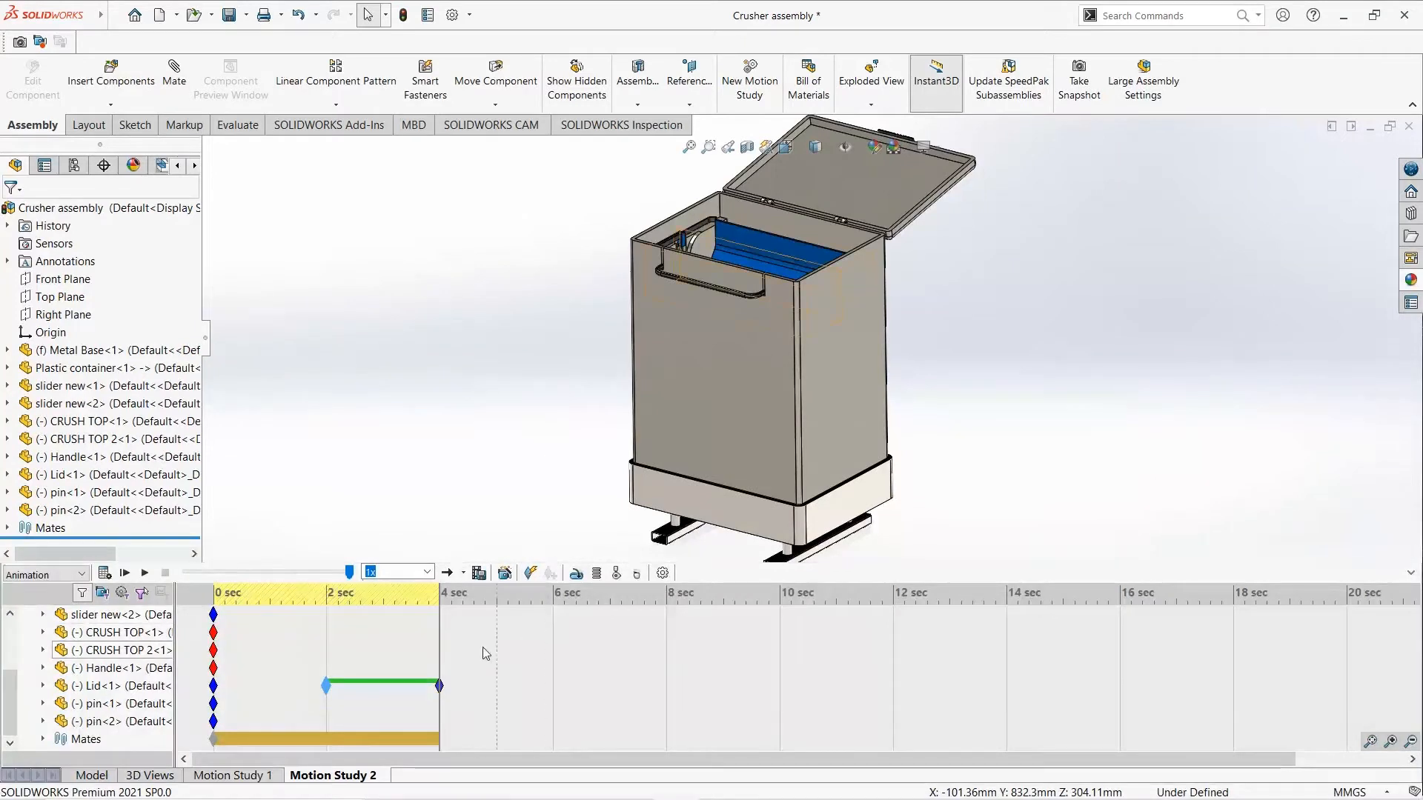
- Remove the lid's 4-second key, try to place the lid open again and recalculate the motion study
key("Delete")
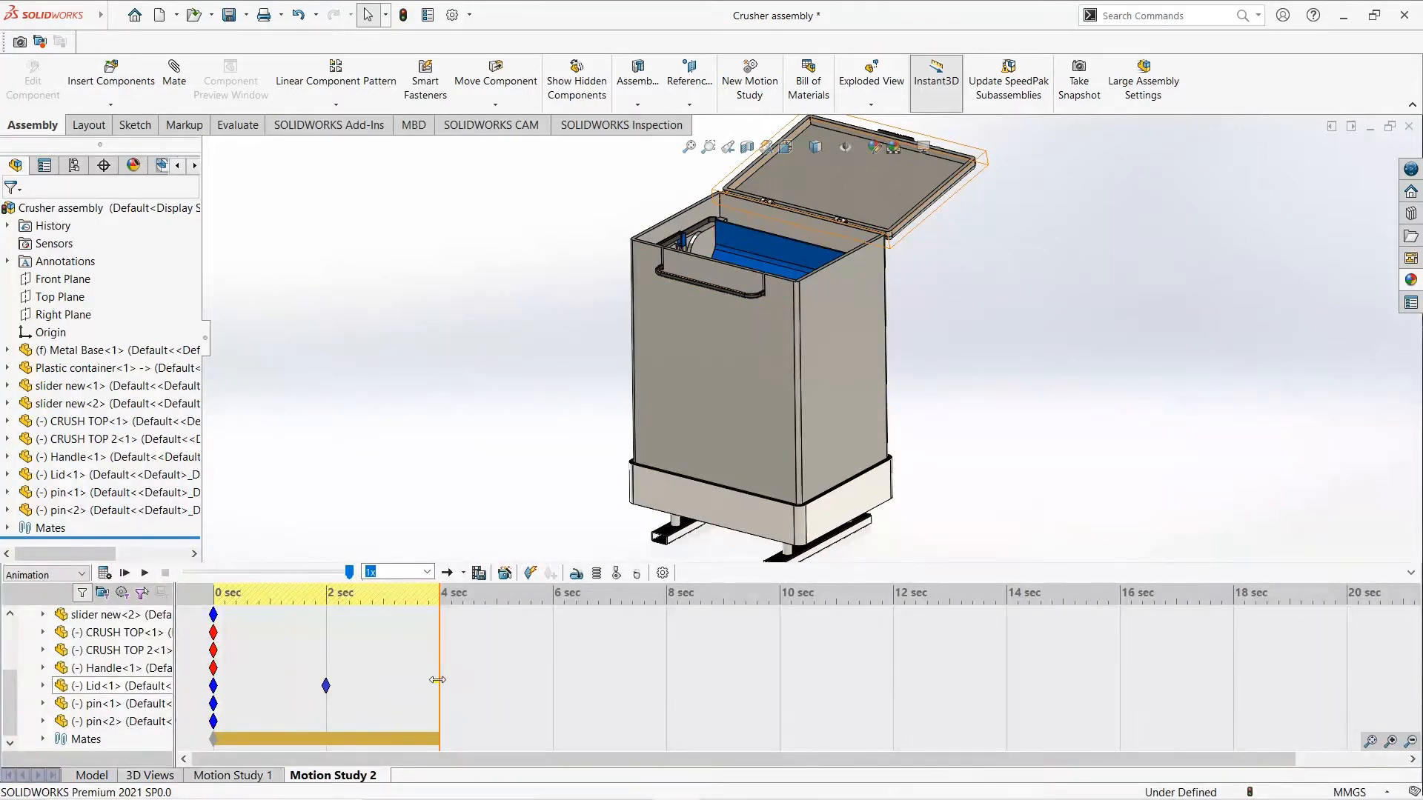
key("ctrl+z")
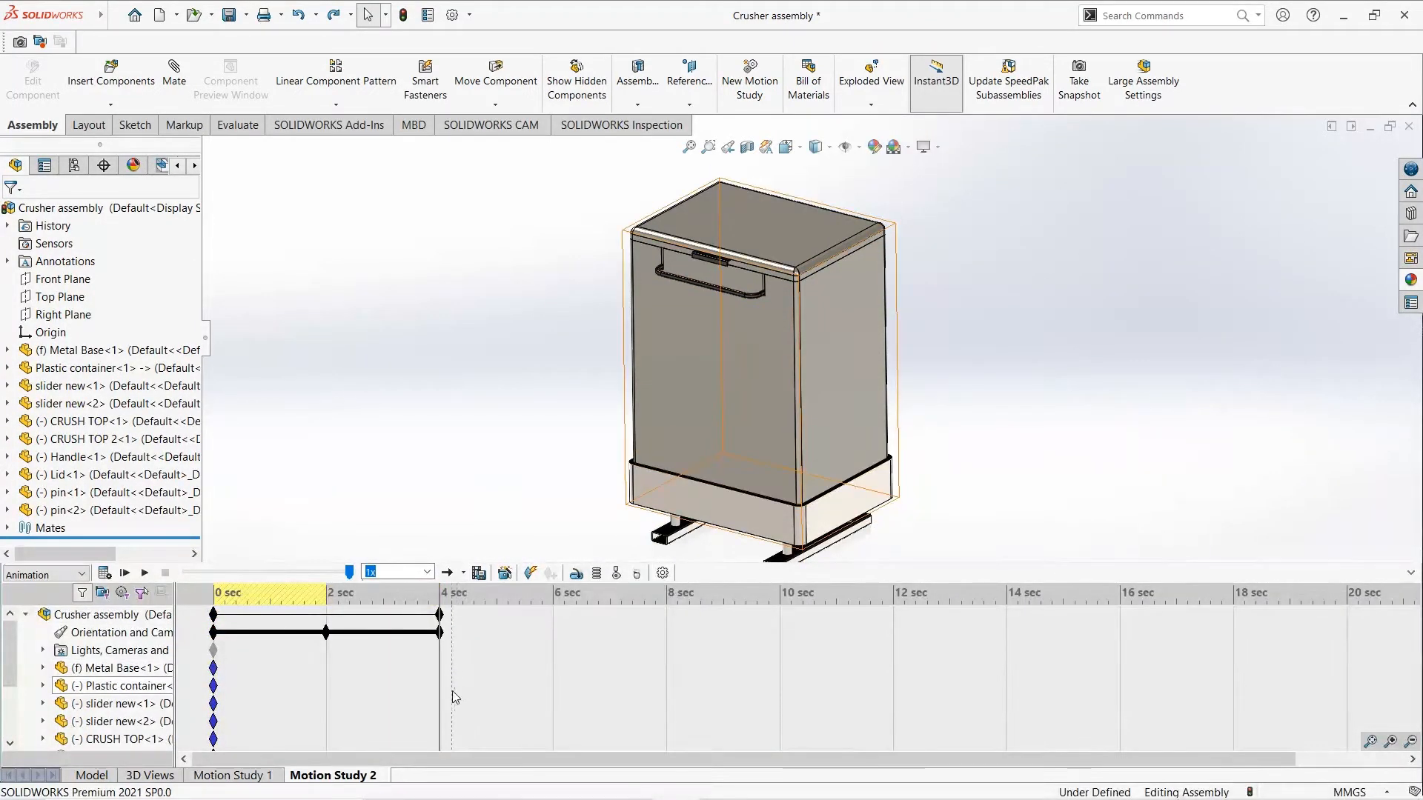
scroll(424, 714, "down", 3)
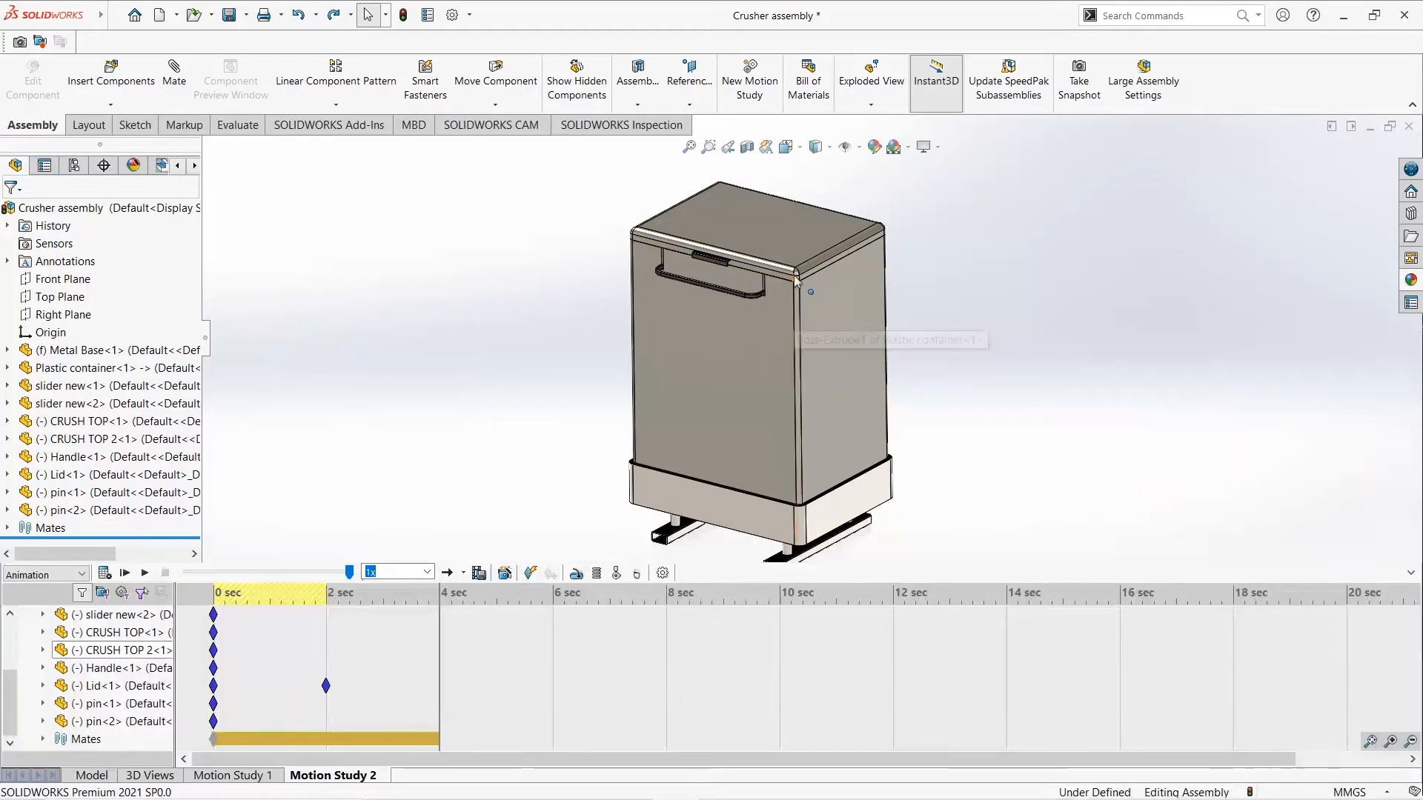
left_click(806, 242)
left_click_drag(806, 241, 905, 157)
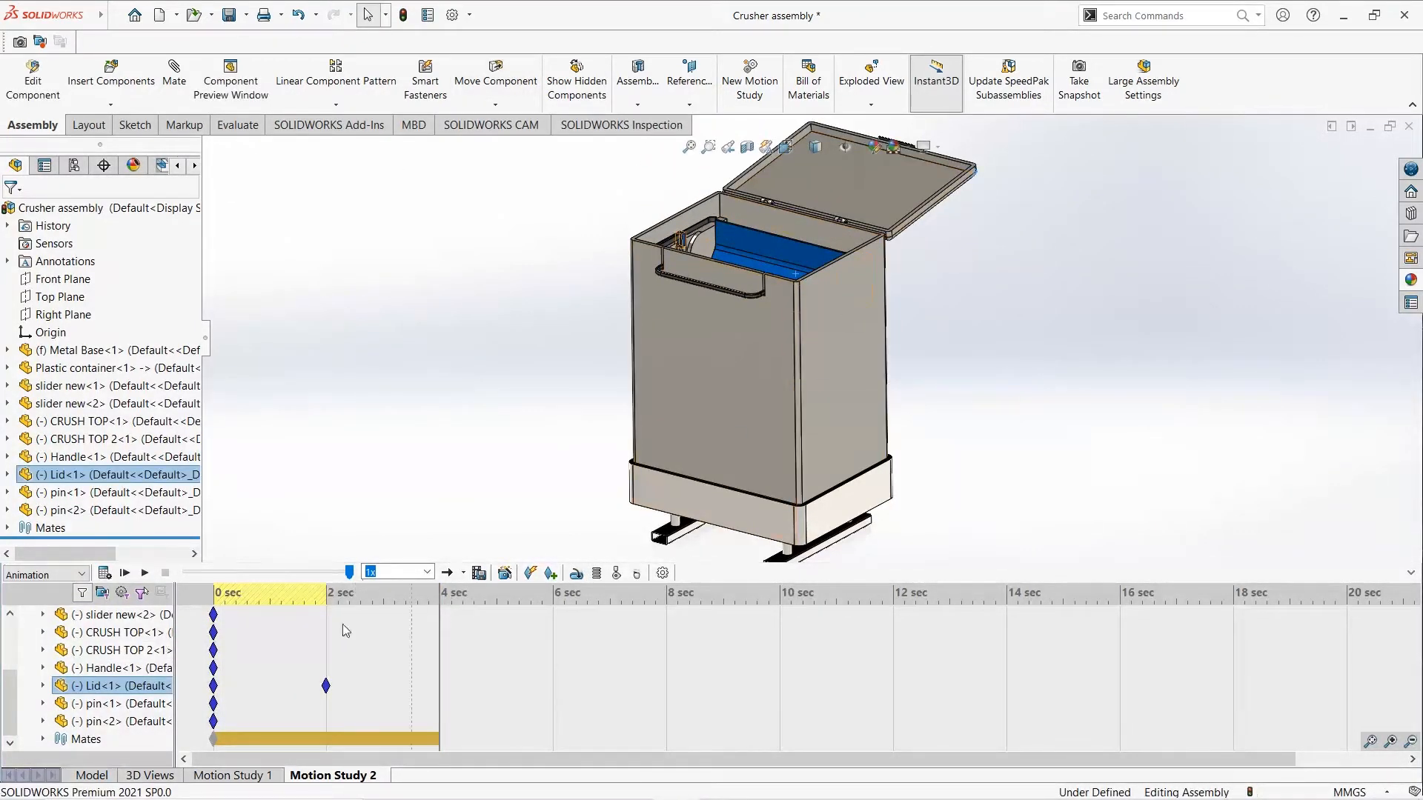
left_click(105, 575)
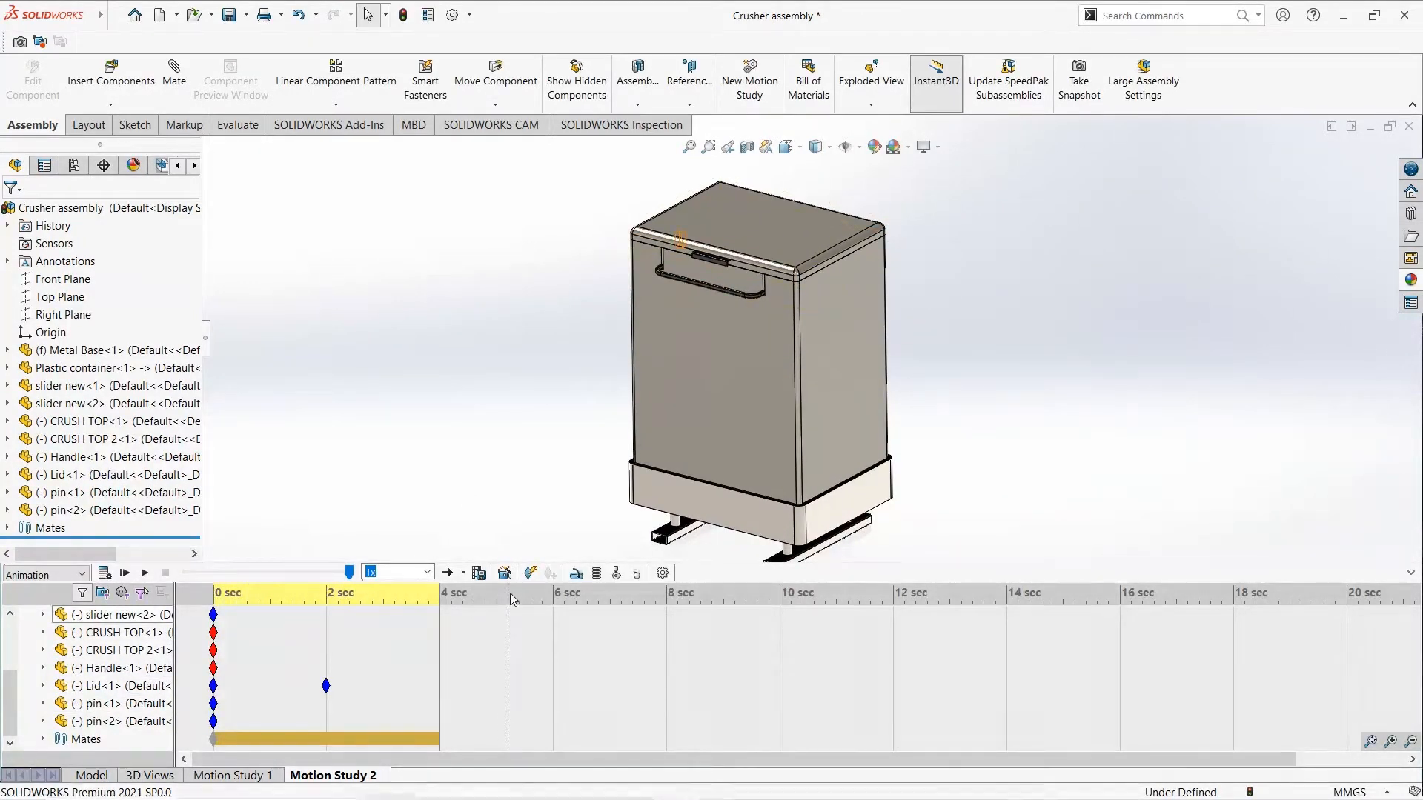
- Enable Autokey, record the lid swung open at 4 seconds and play the animation from the start
left_click(530, 573)
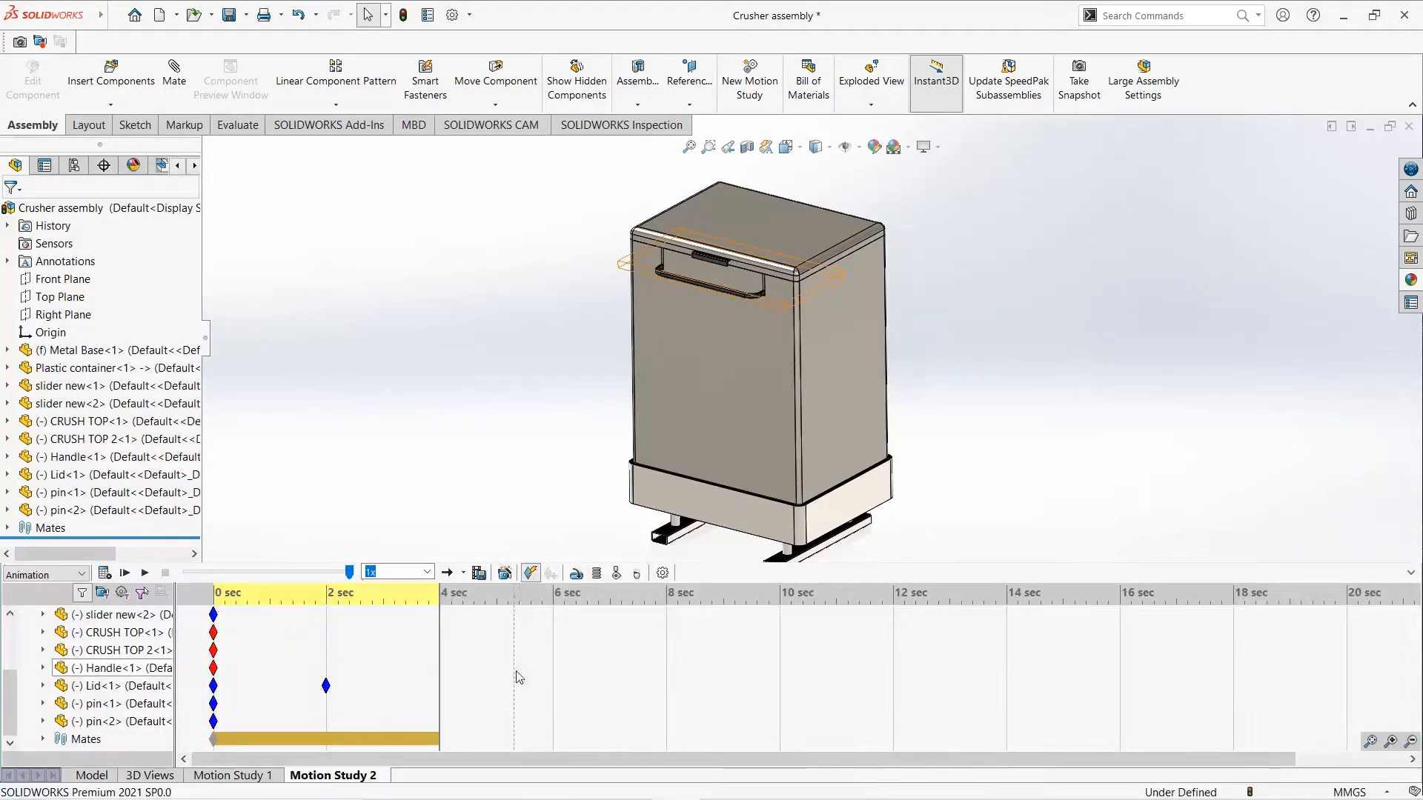
left_click(327, 657)
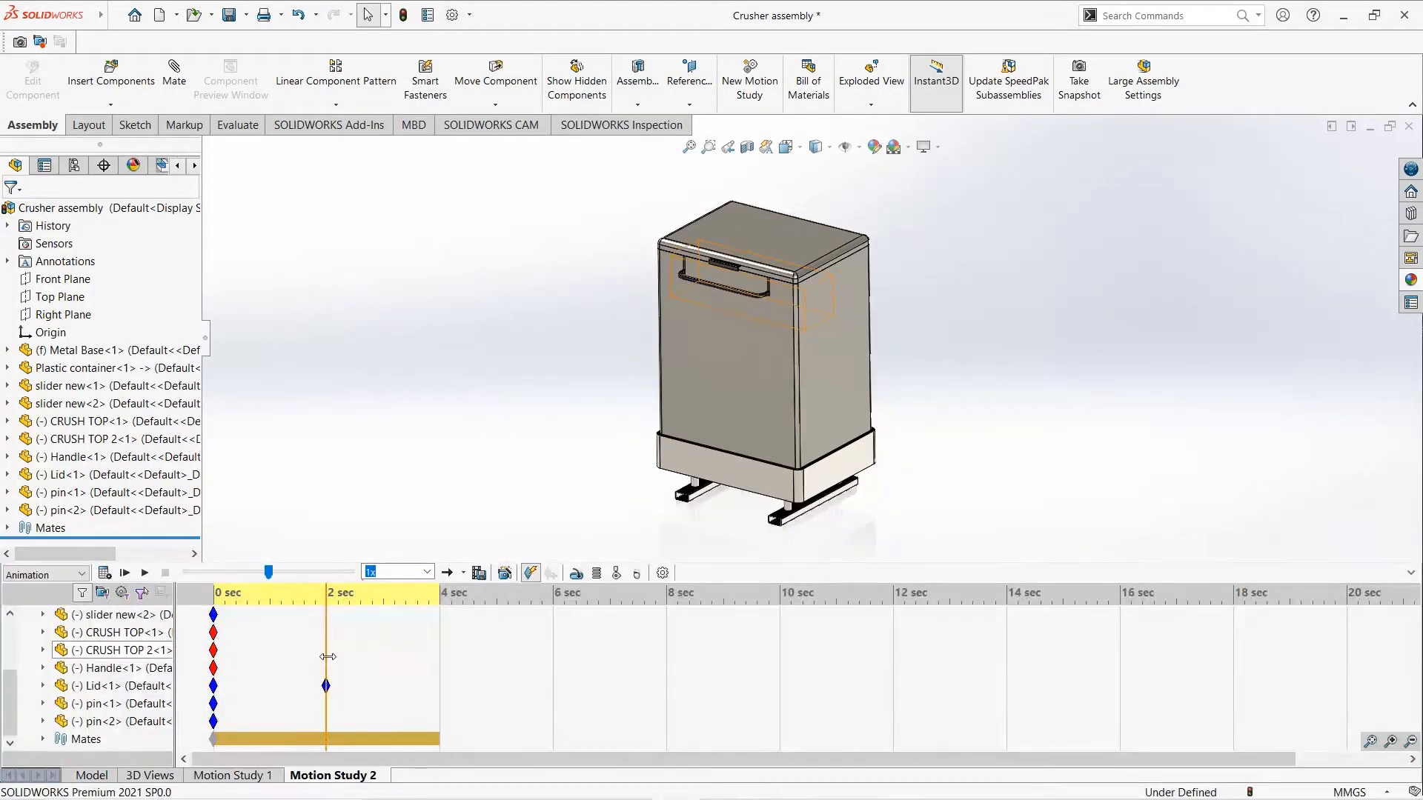
left_click(438, 682)
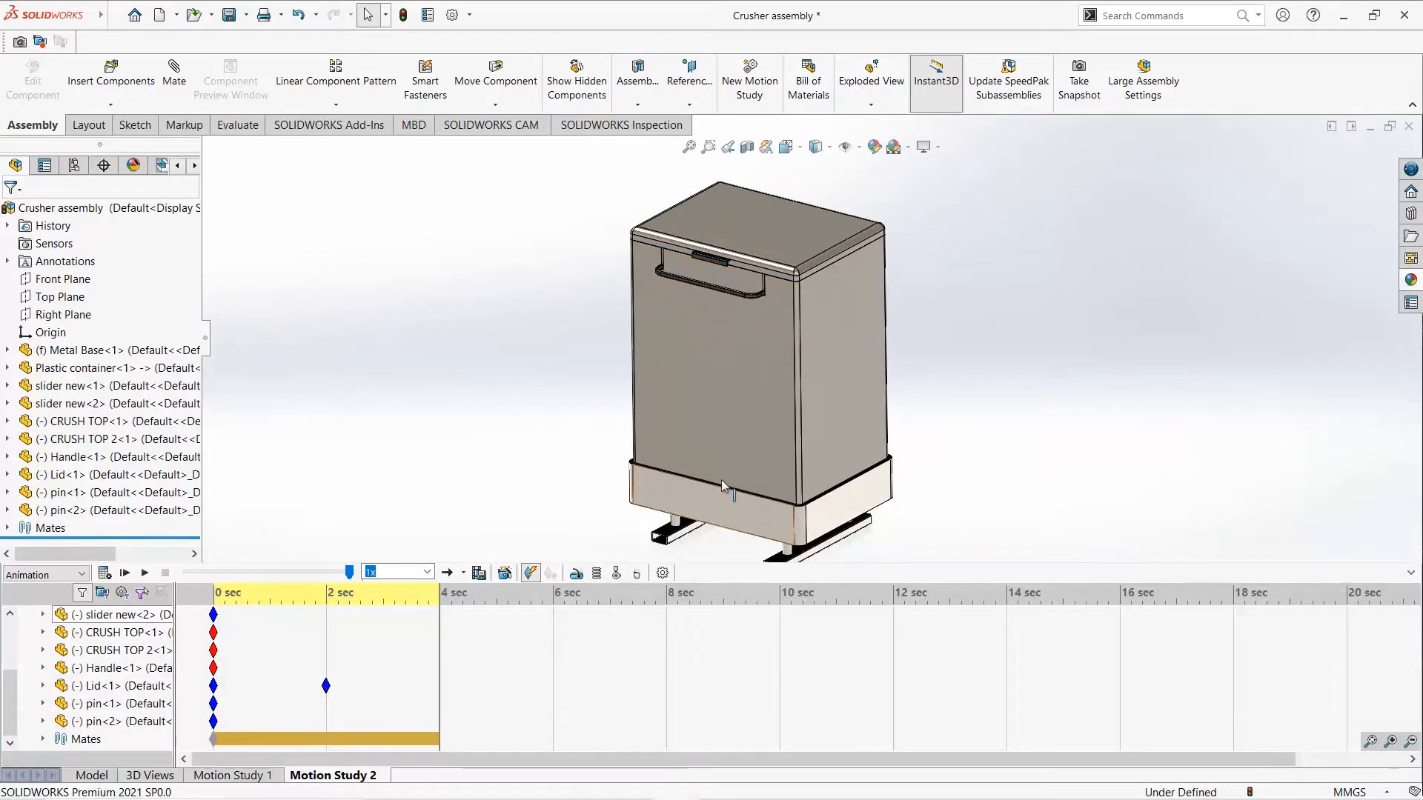
left_click_drag(810, 286, 964, 169)
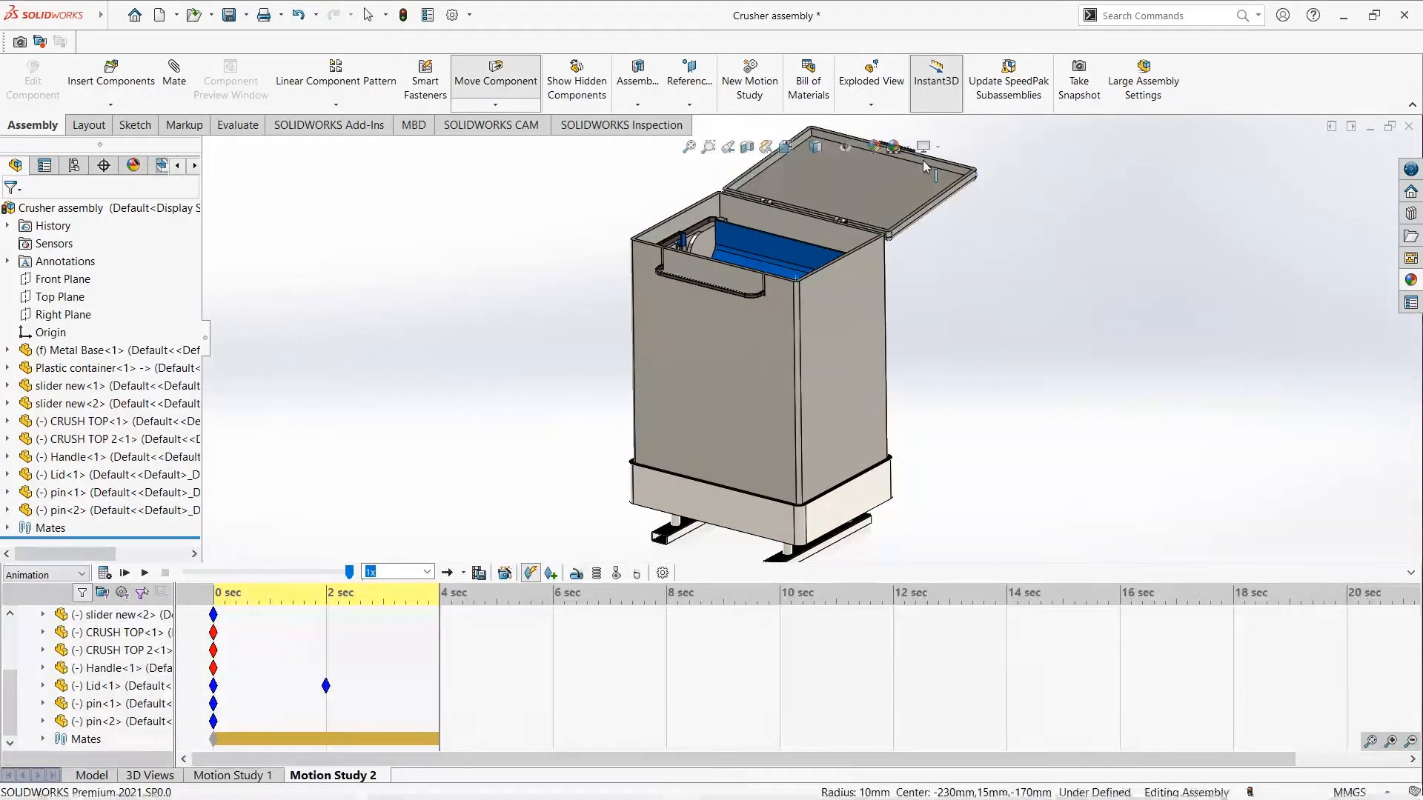
left_click(124, 574)
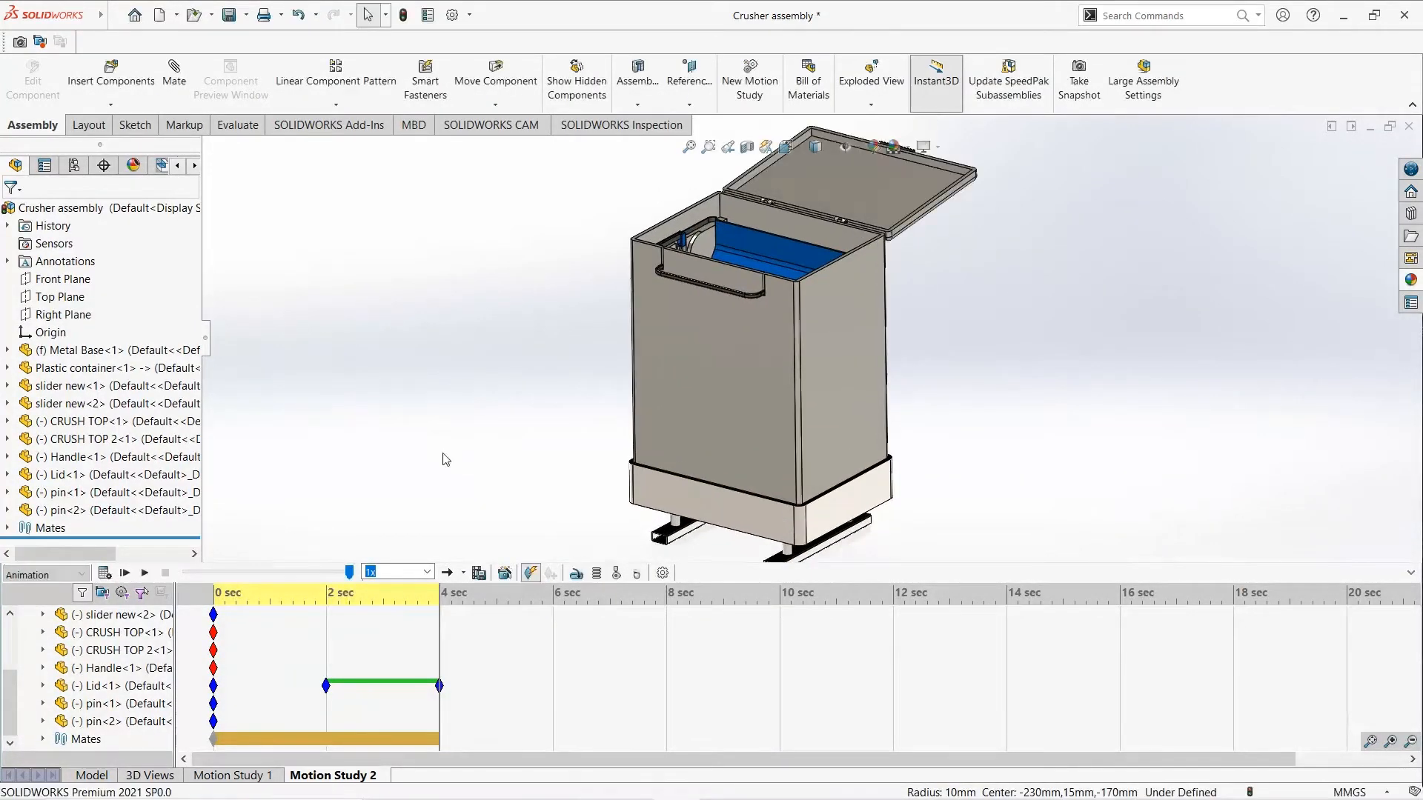
left_click(126, 574)
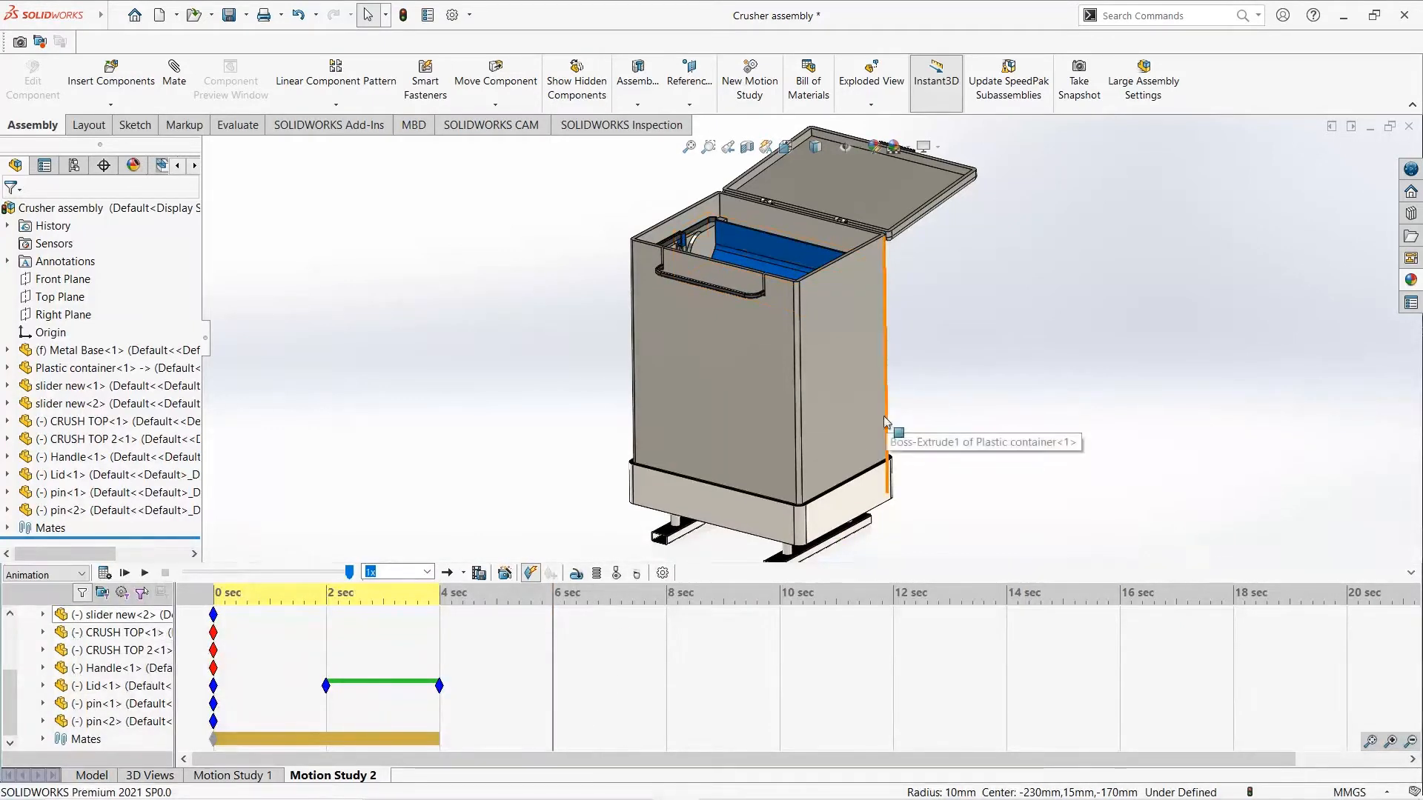
- Orbit the view at 6 seconds to look more steeply down into the open container
middle_click_drag(793, 335, 791, 368)
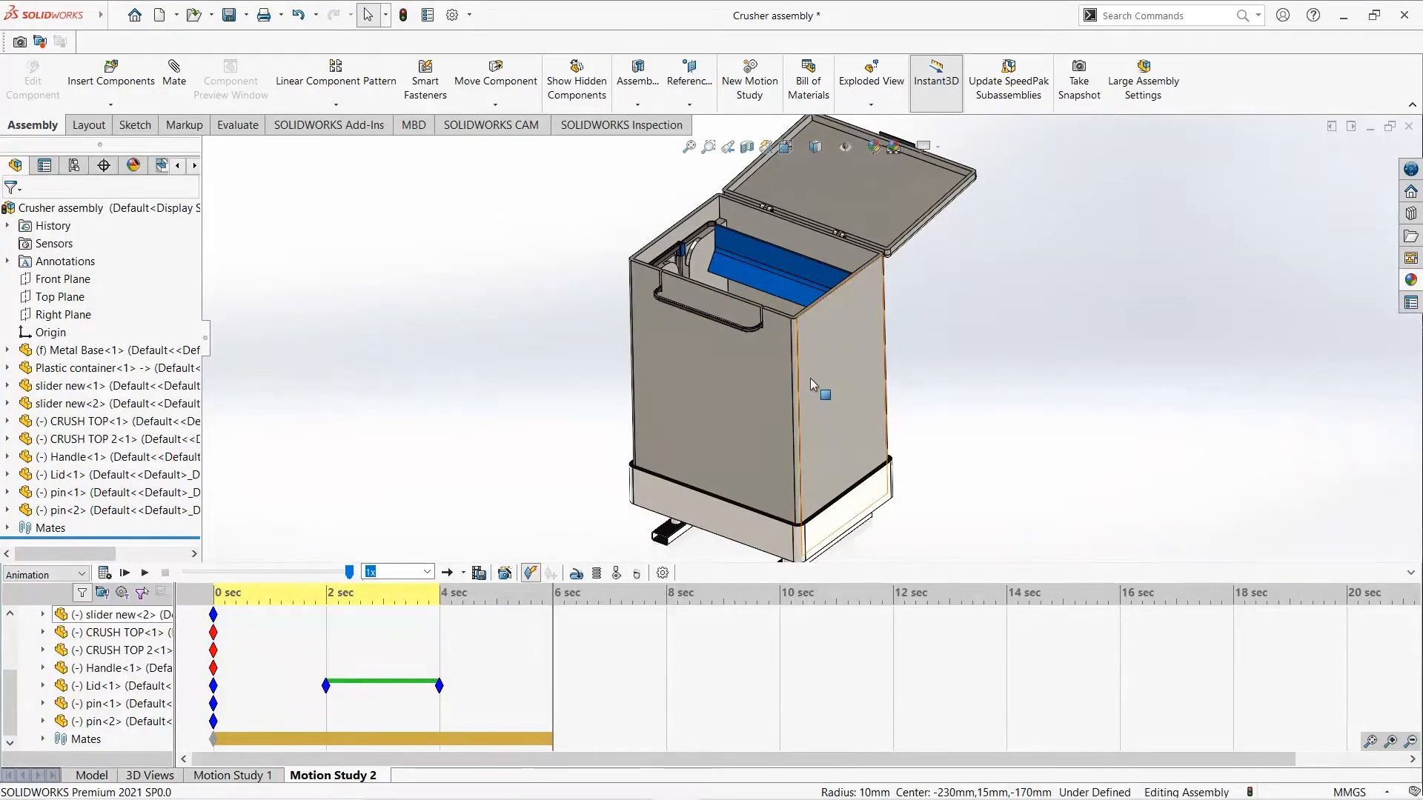
middle_click_drag(811, 382, 819, 390)
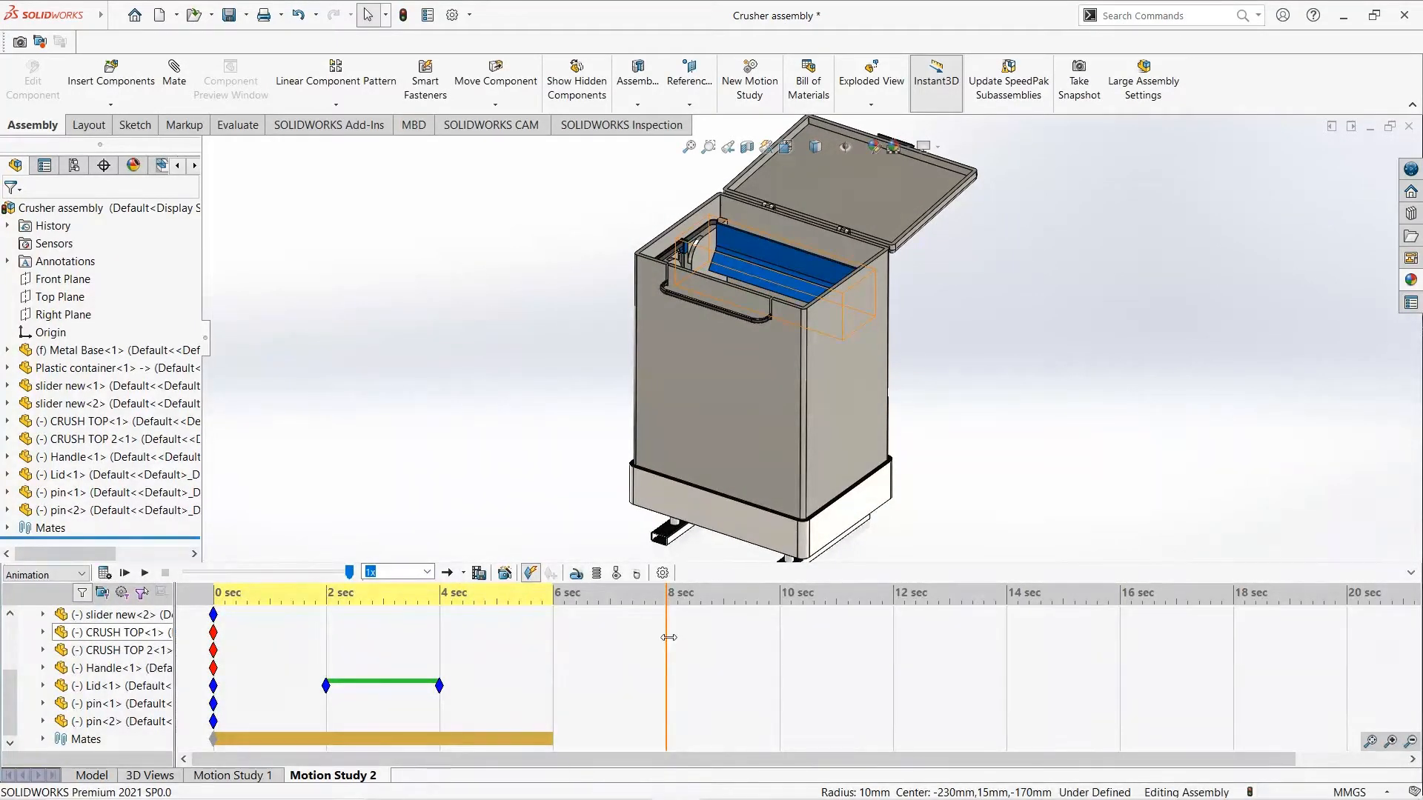
- Key the plastic container as opaque at 6 seconds, make it transparent at 8 seconds and play the motion study from the start
scroll(215, 671, "up", 2)
left_click(210, 634)
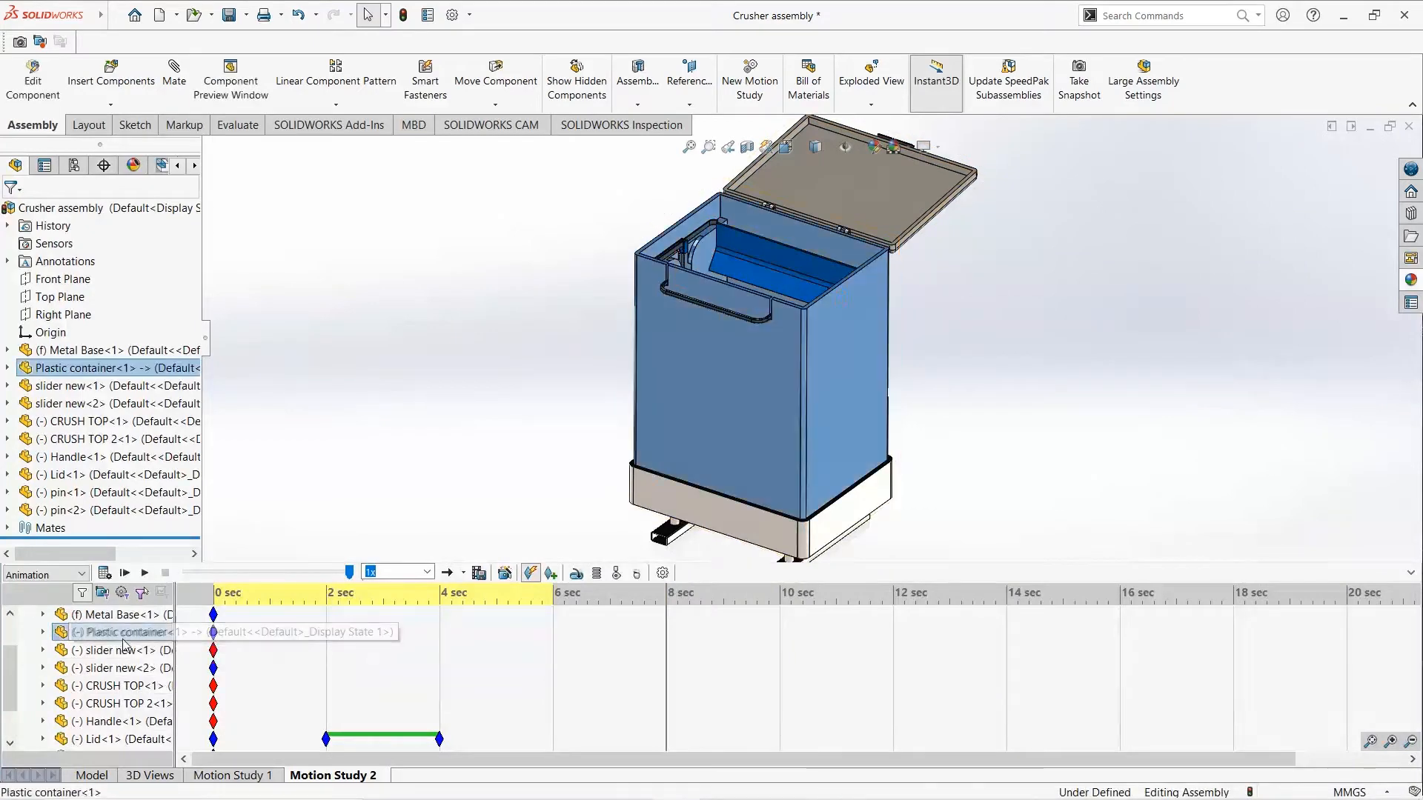
left_click_drag(214, 636, 552, 653, "ctrl")
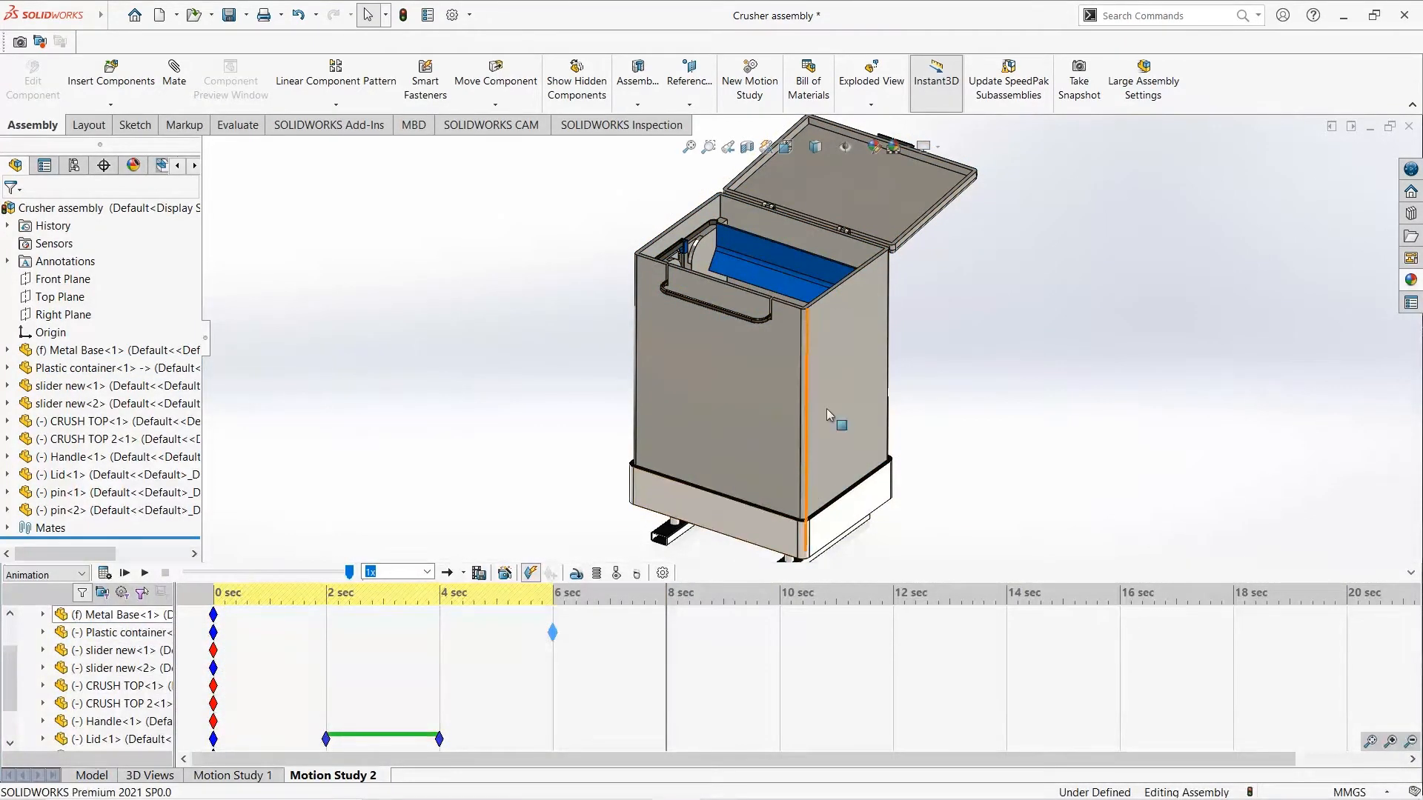
right_click(864, 363)
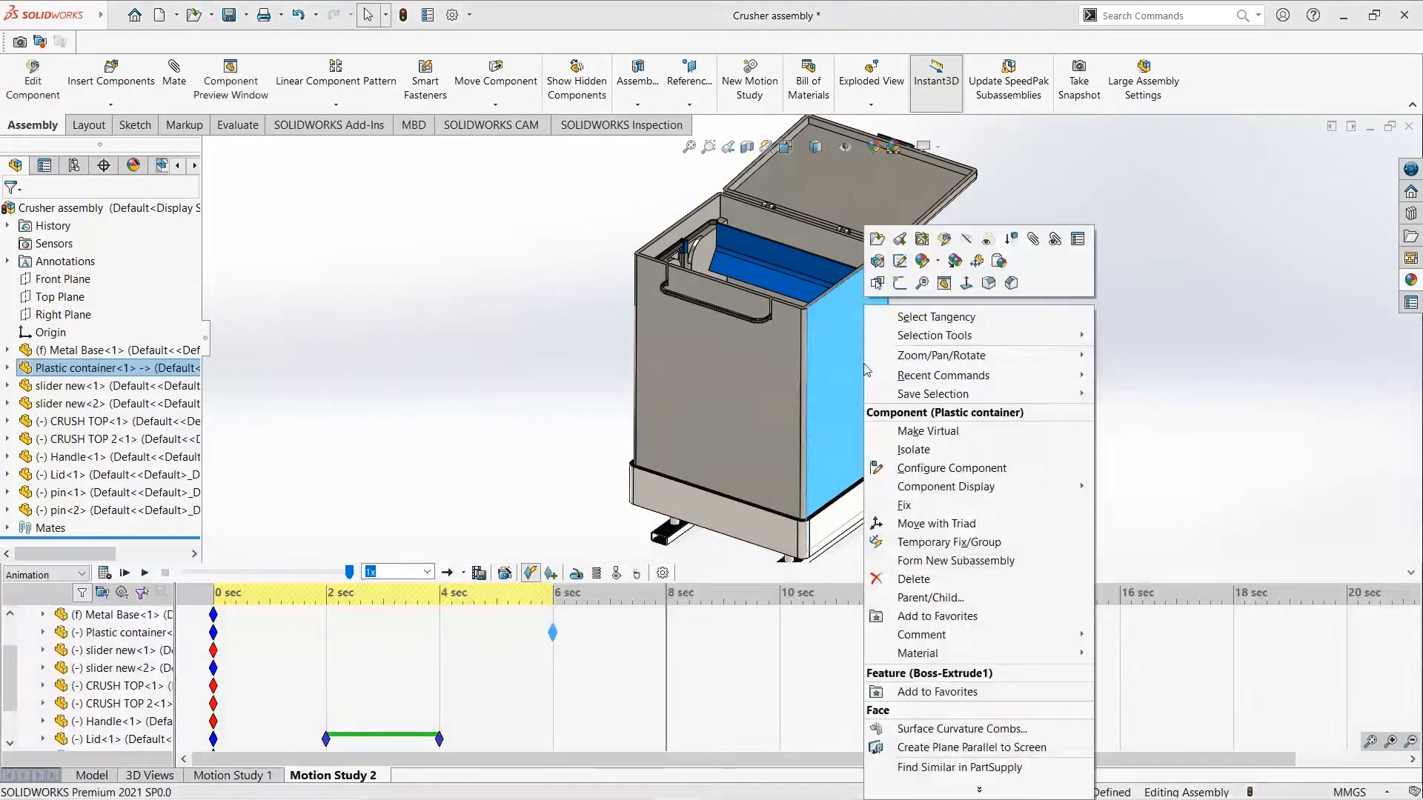
left_click(986, 240)
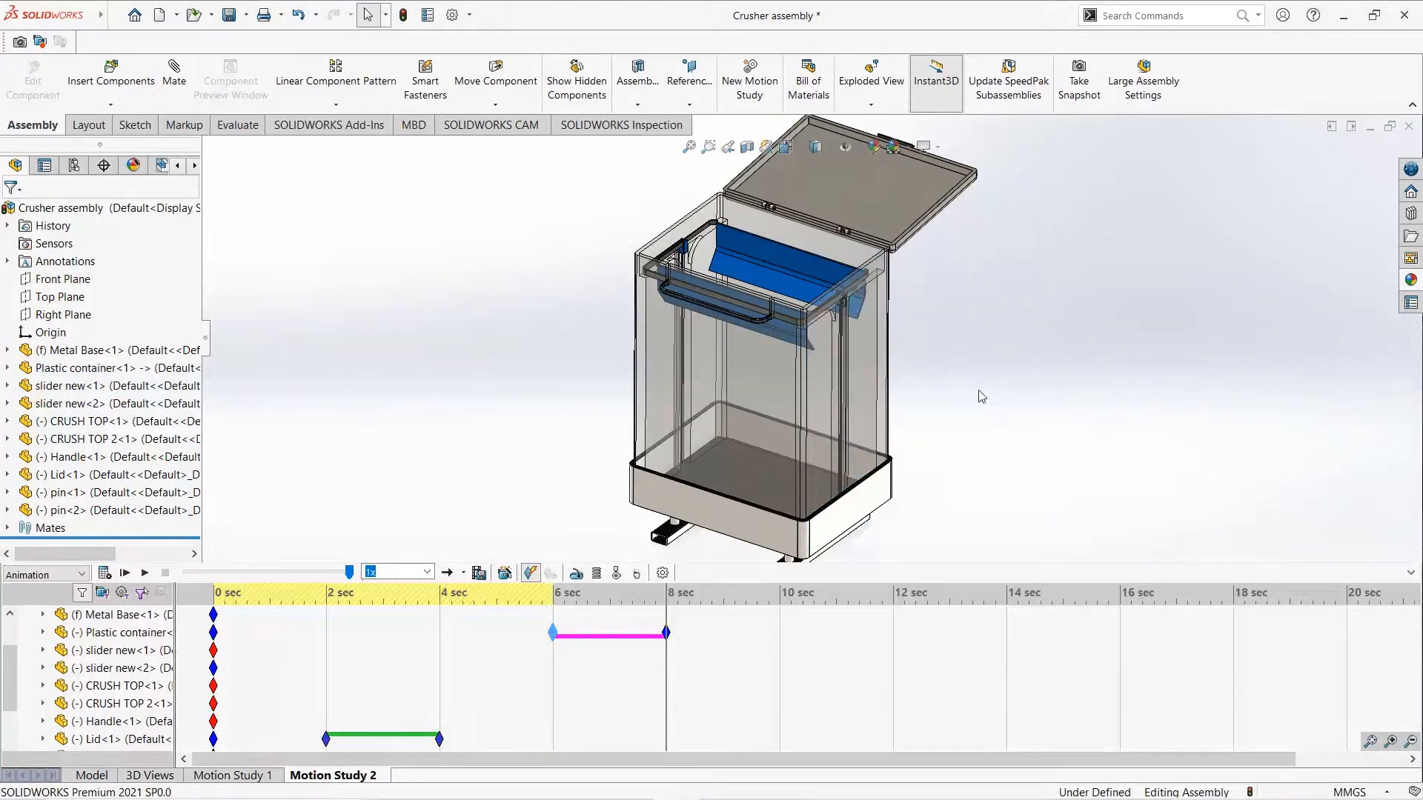
left_click(125, 573)
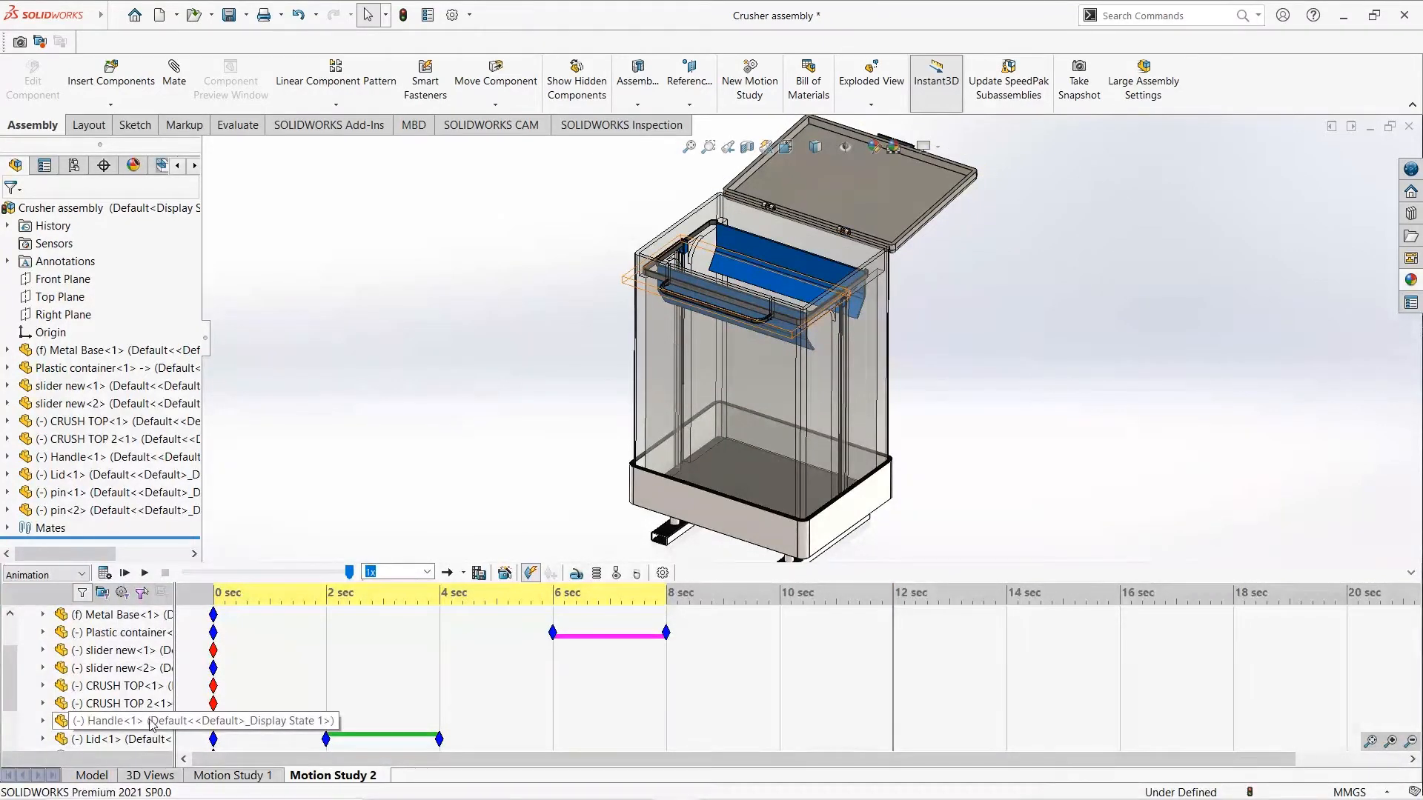
- Animate the handle swinging up above the container from 8 to 12 seconds and calculate the motion study
left_click(111, 721)
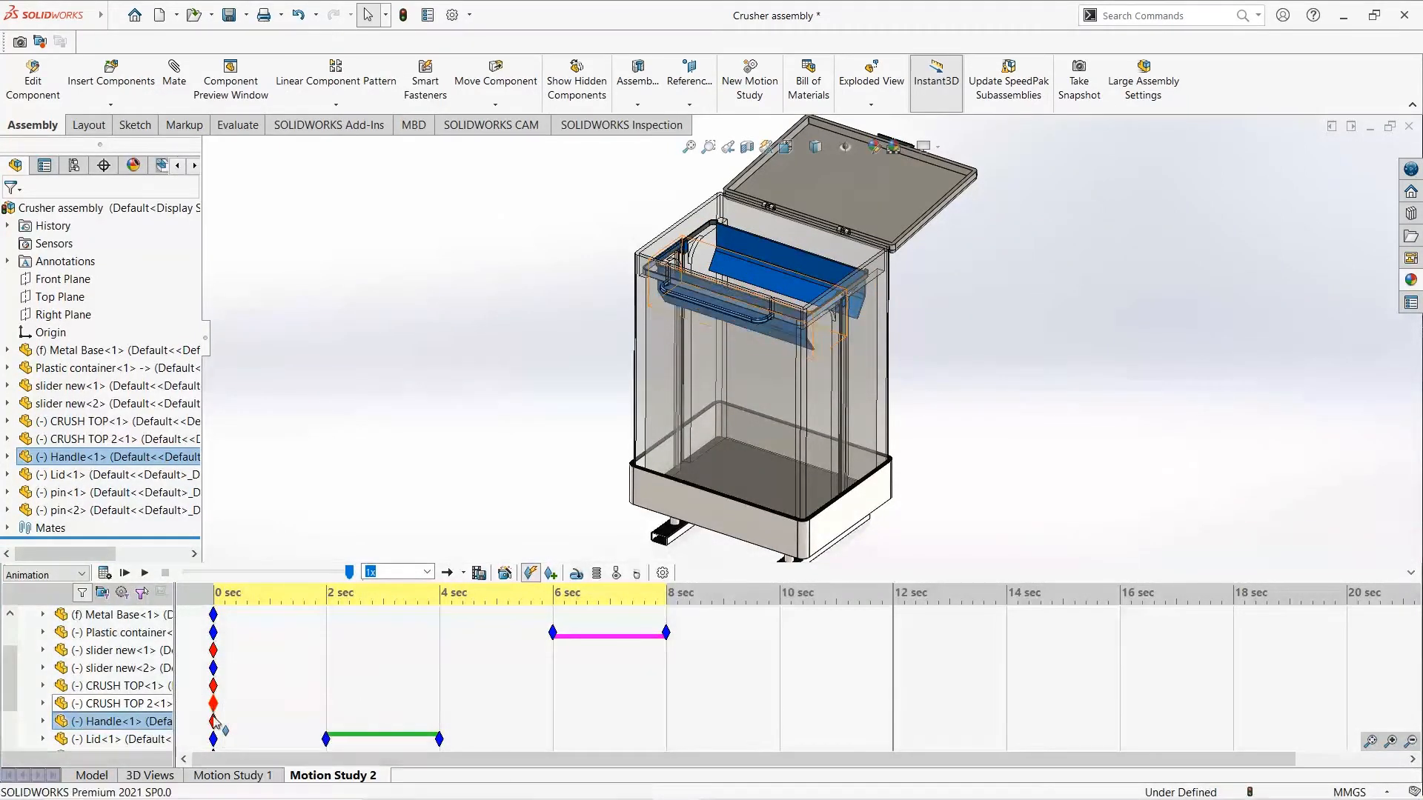
left_click_drag(214, 721, 319, 724)
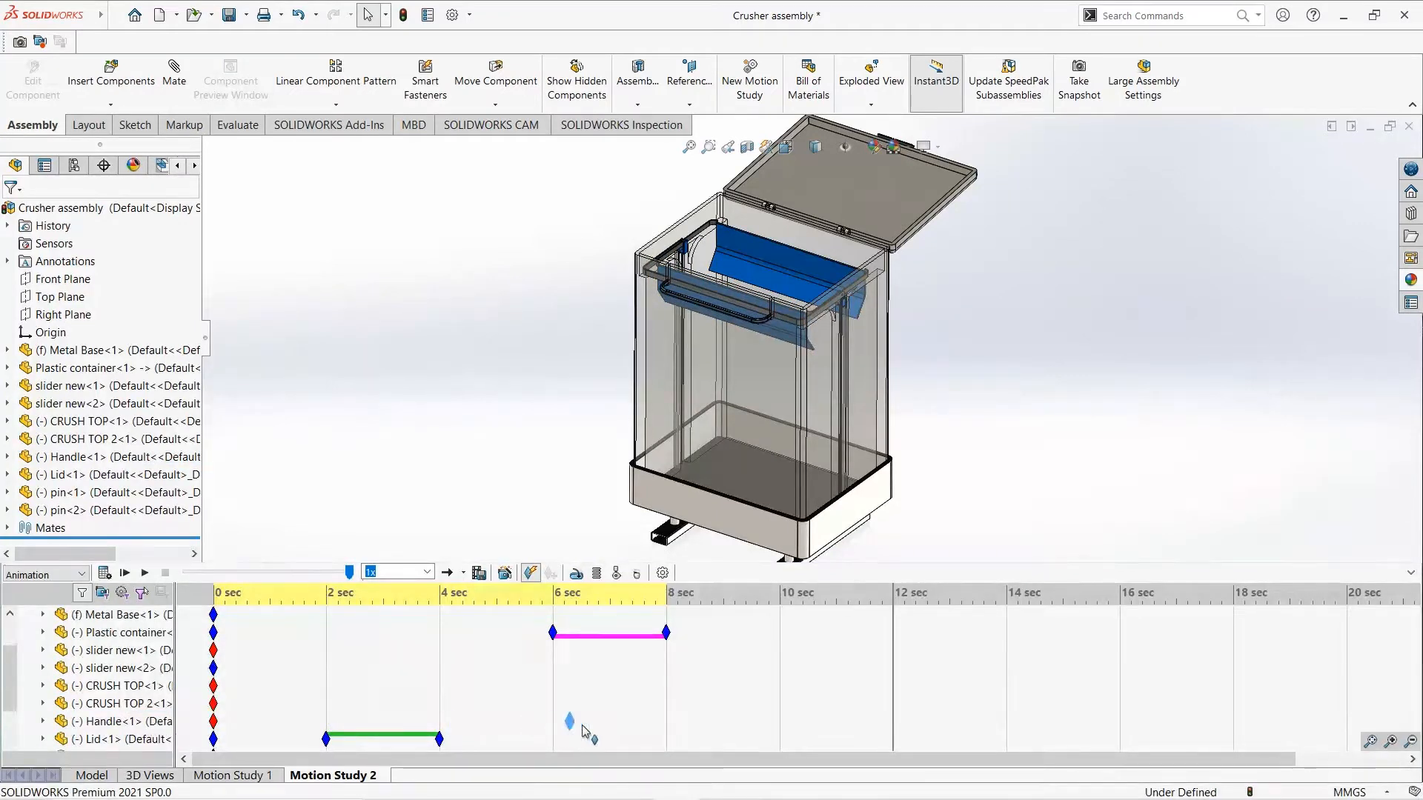
left_click_drag(669, 727, 667, 723)
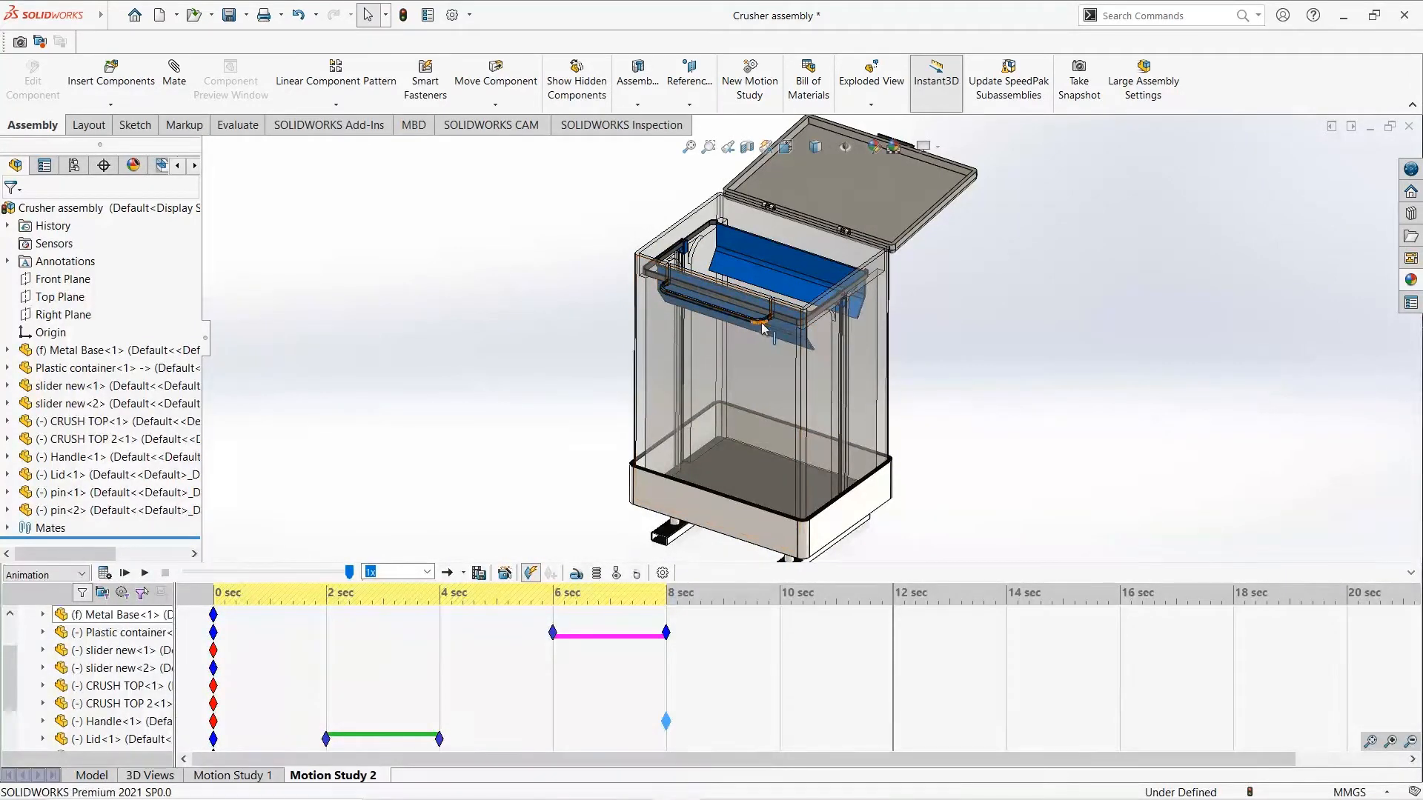
left_click_drag(764, 329, 767, 306)
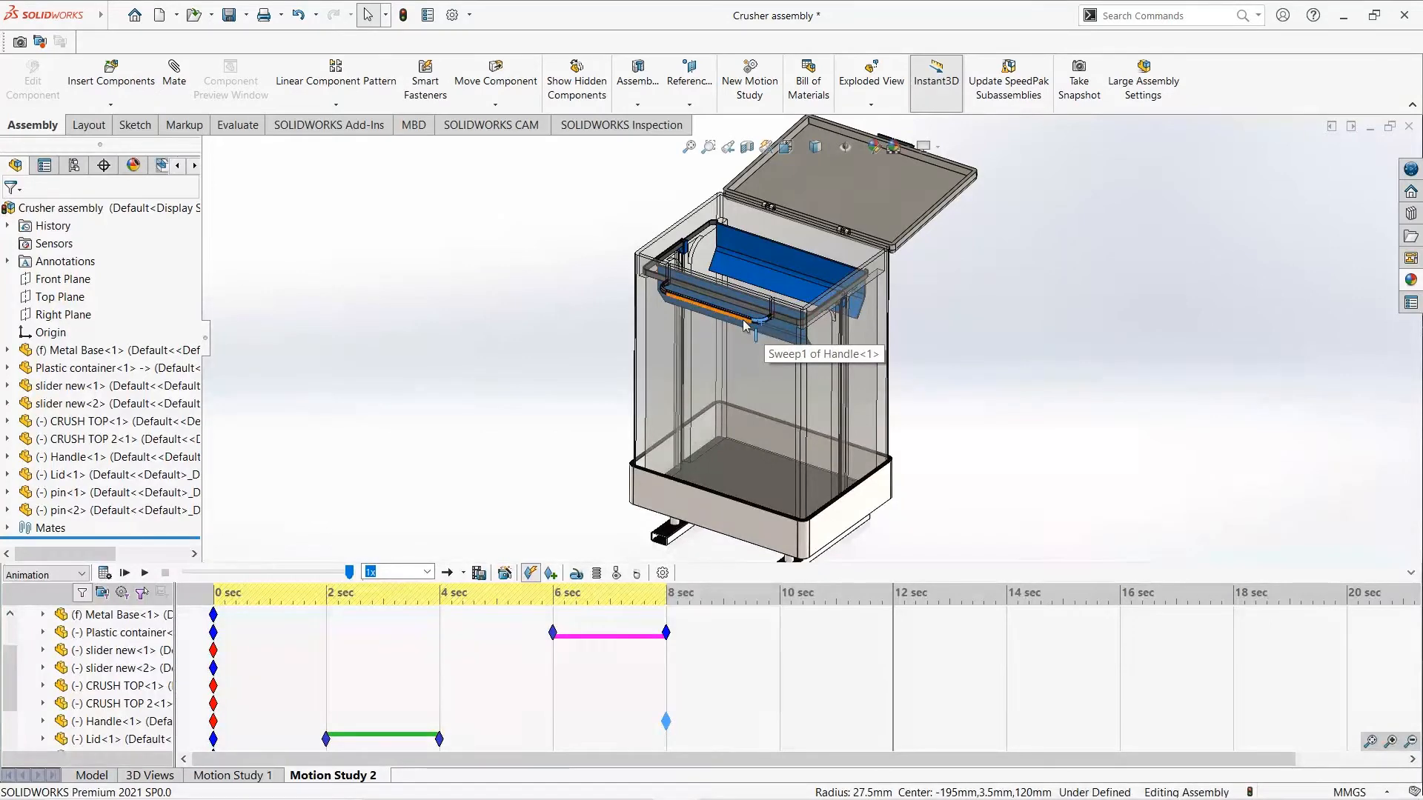
left_click_drag(745, 325, 798, 194)
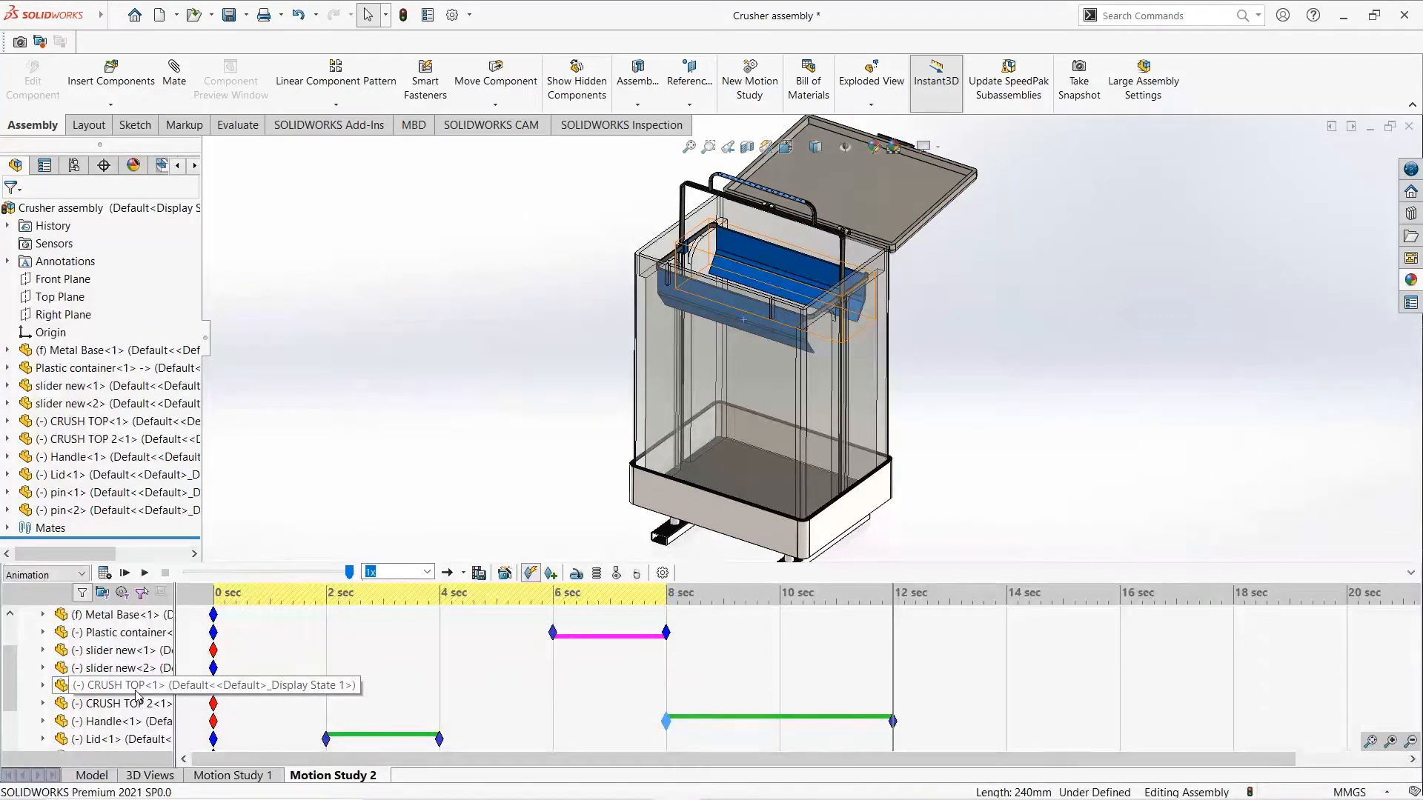
left_click(104, 573)
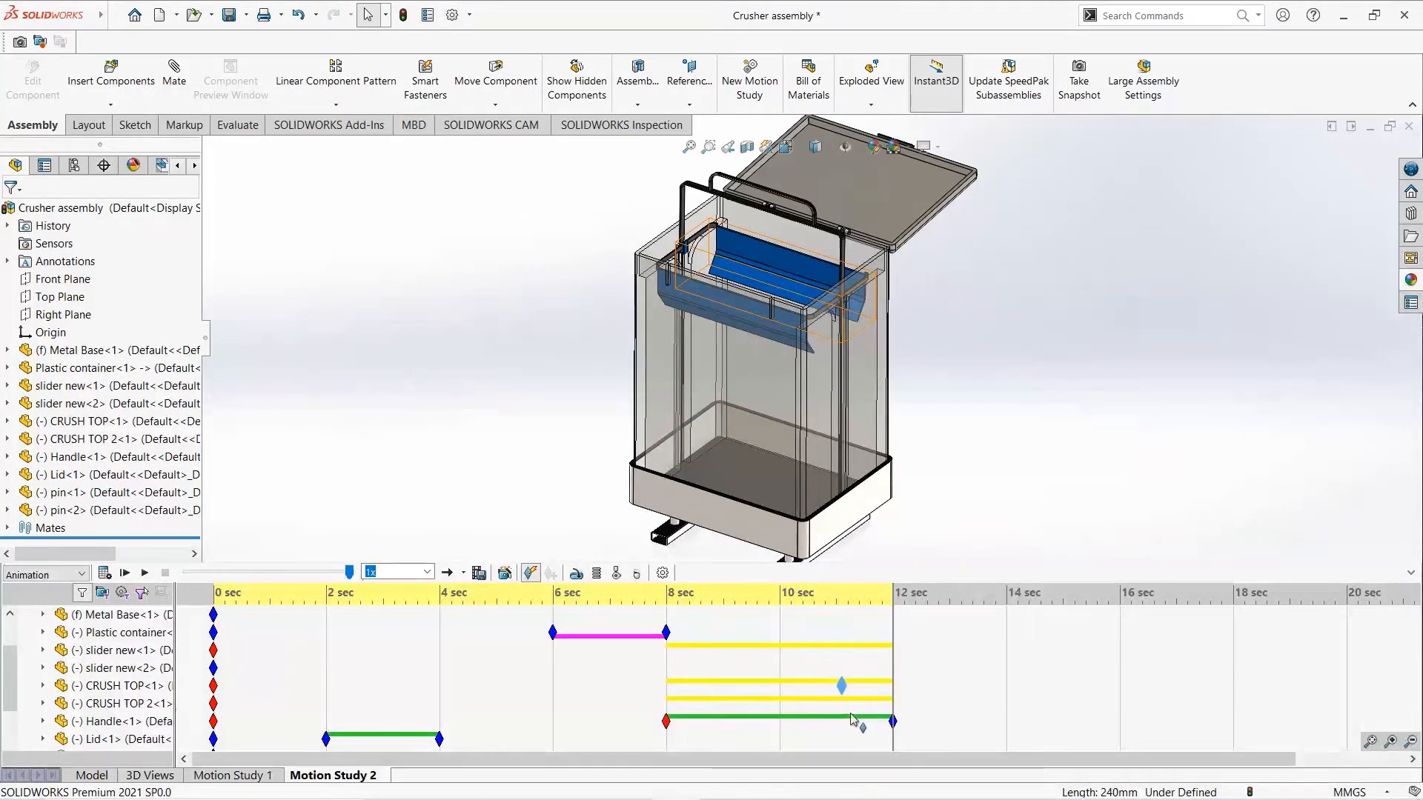
- Key CRUSH TOP<1> at 12 seconds and swing that crusher plate up against the raised handle at 14 seconds
left_click_drag(898, 712, 893, 686, "ctrl")
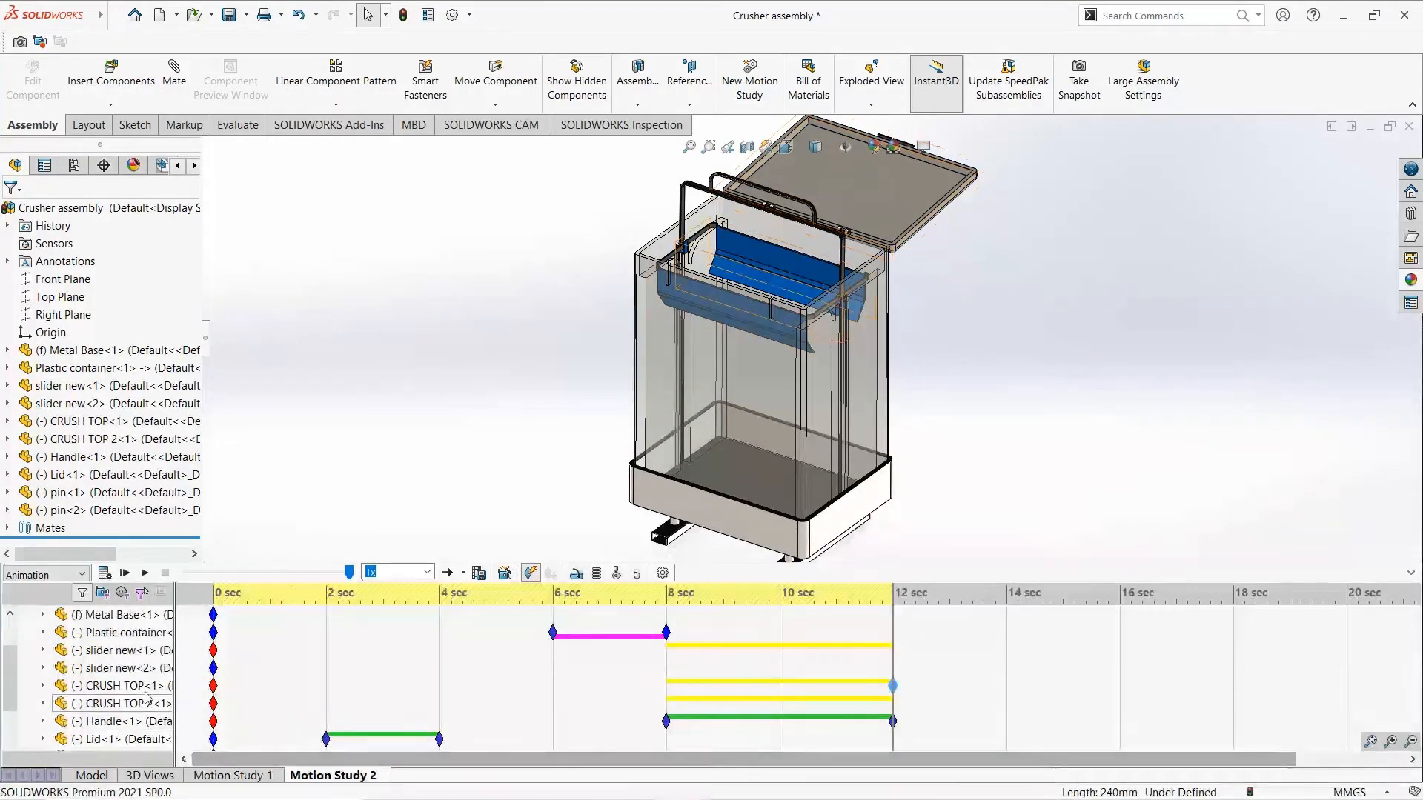
left_click(119, 685)
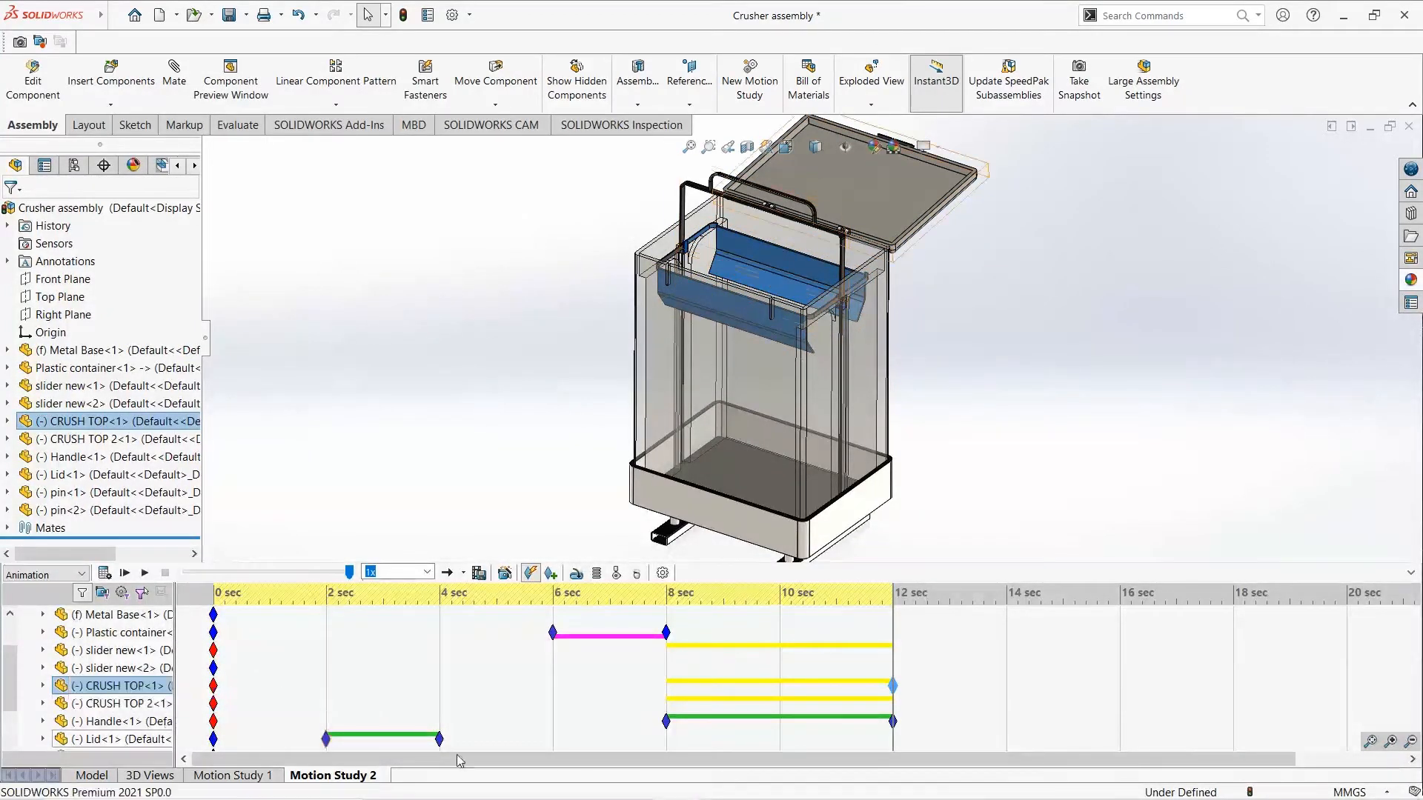
left_click(1007, 685)
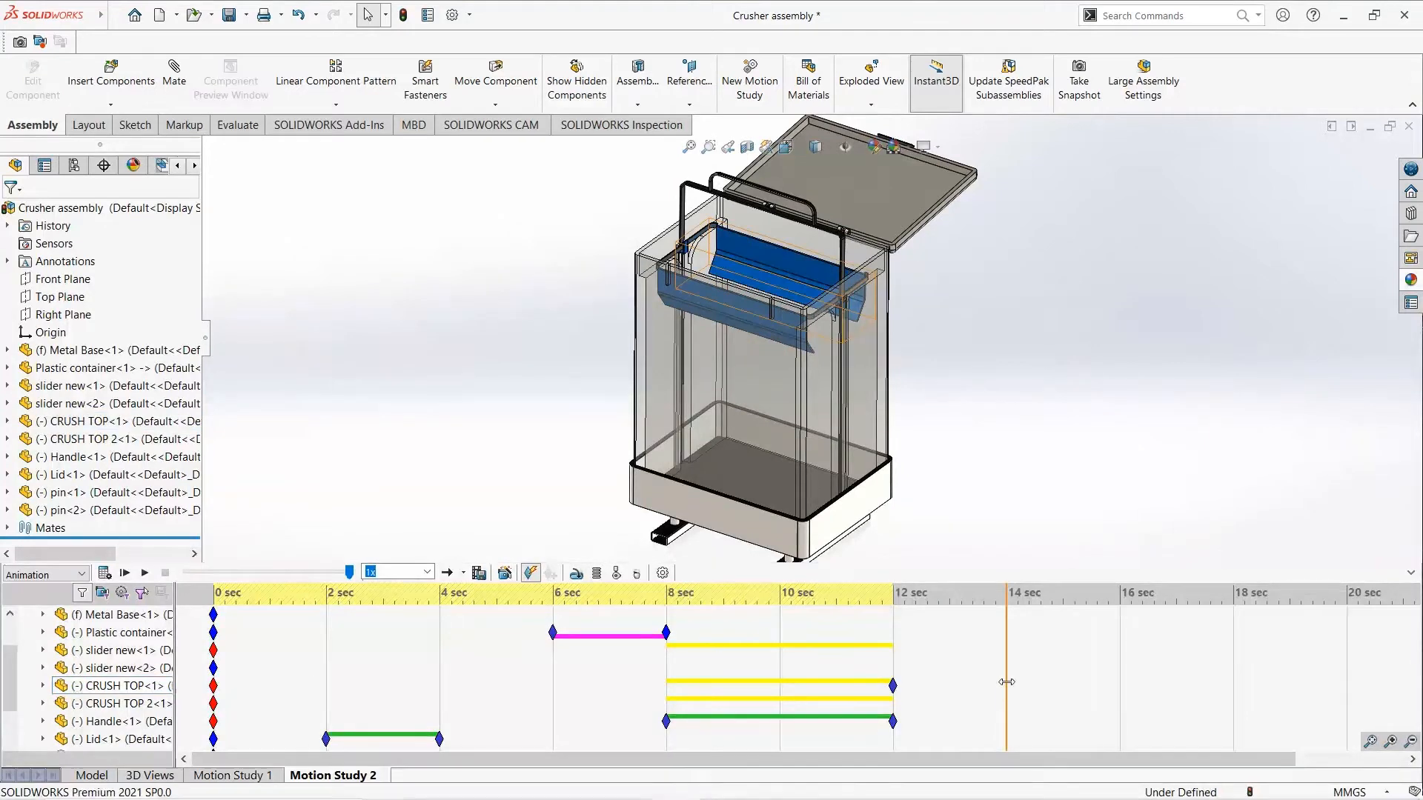
left_click(135, 690)
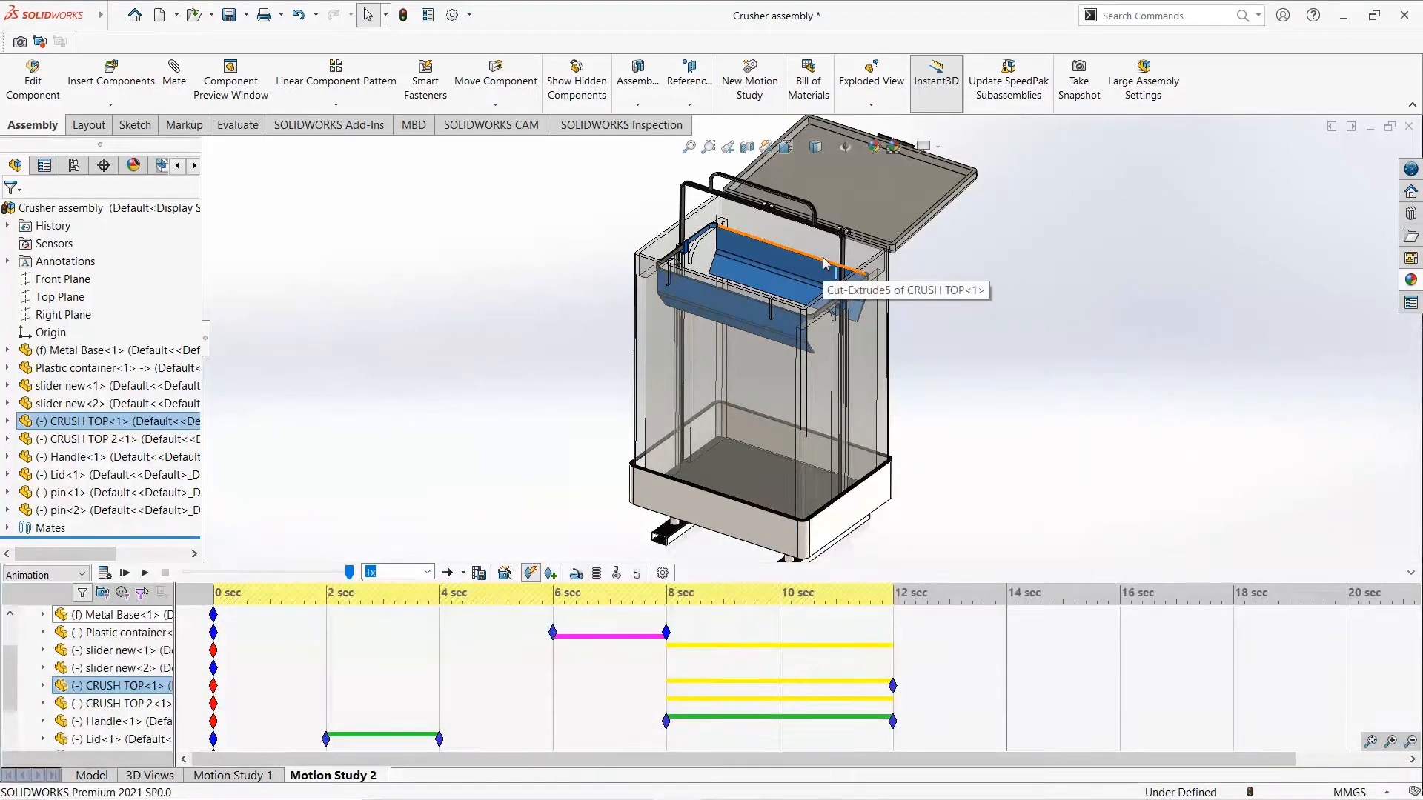
left_click_drag(825, 263, 780, 236)
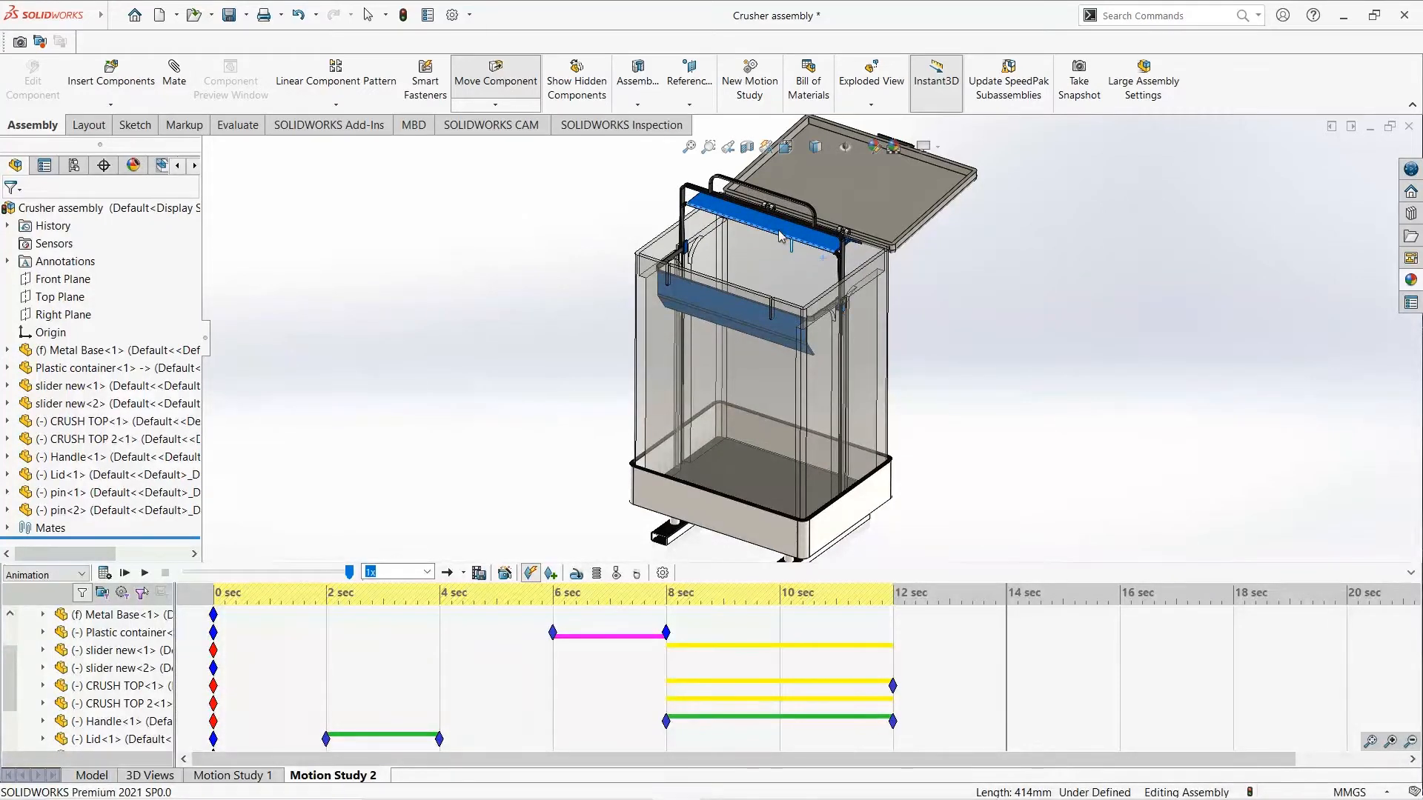
key("Escape")
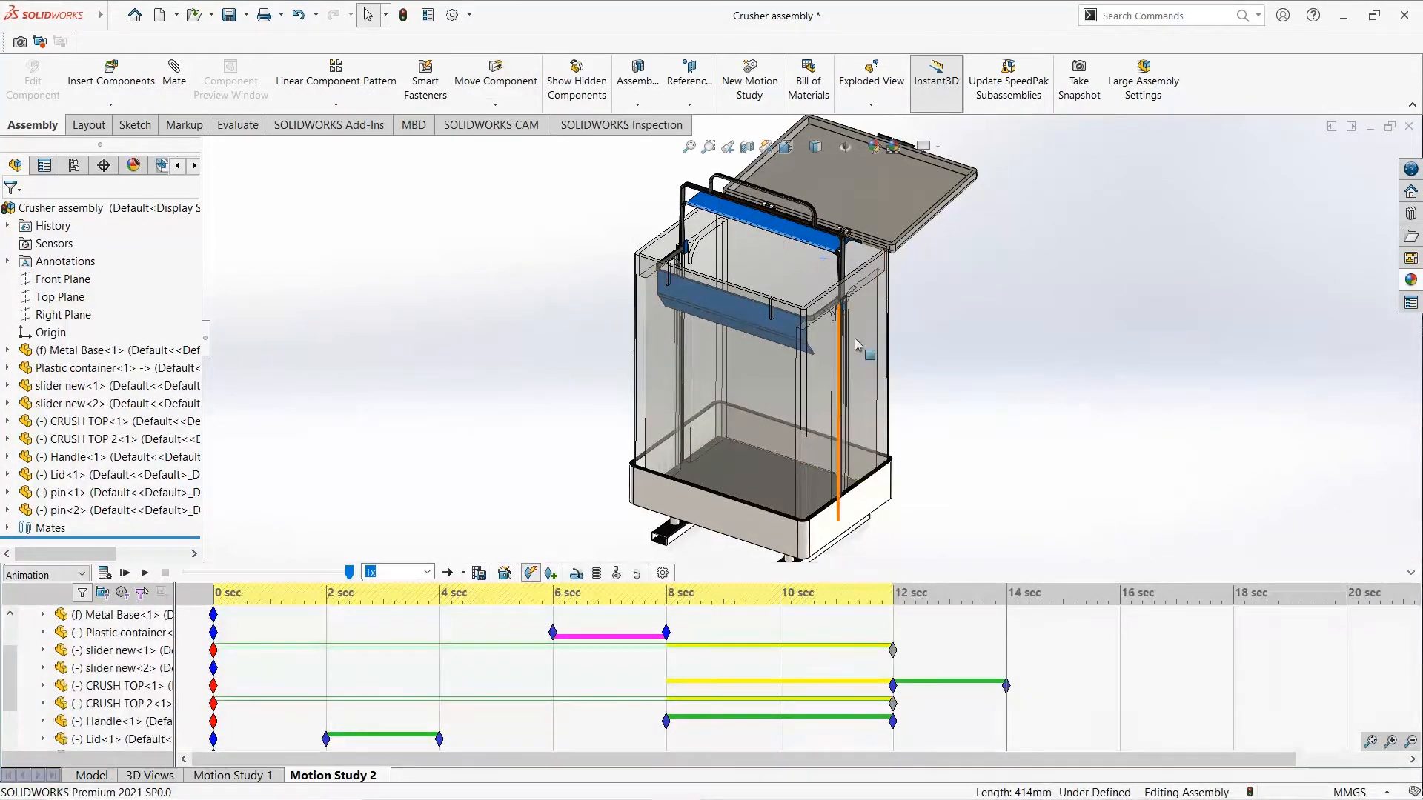
- Key CRUSH TOP 2<1> at 12 seconds, swing that plate up beside the other at 14 seconds and calculate the motion study
left_click(137, 704)
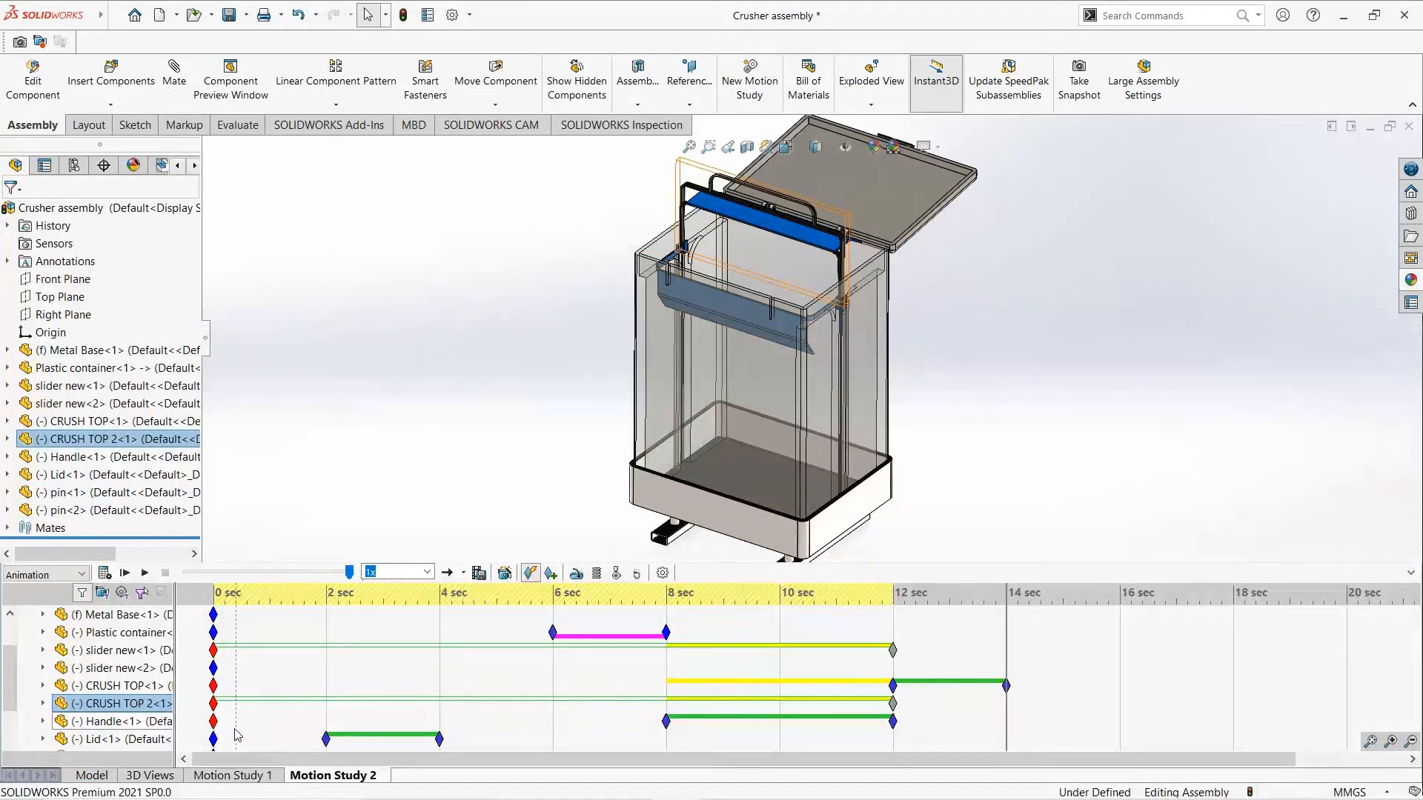
left_click_drag(214, 705, 750, 734, "ctrl")
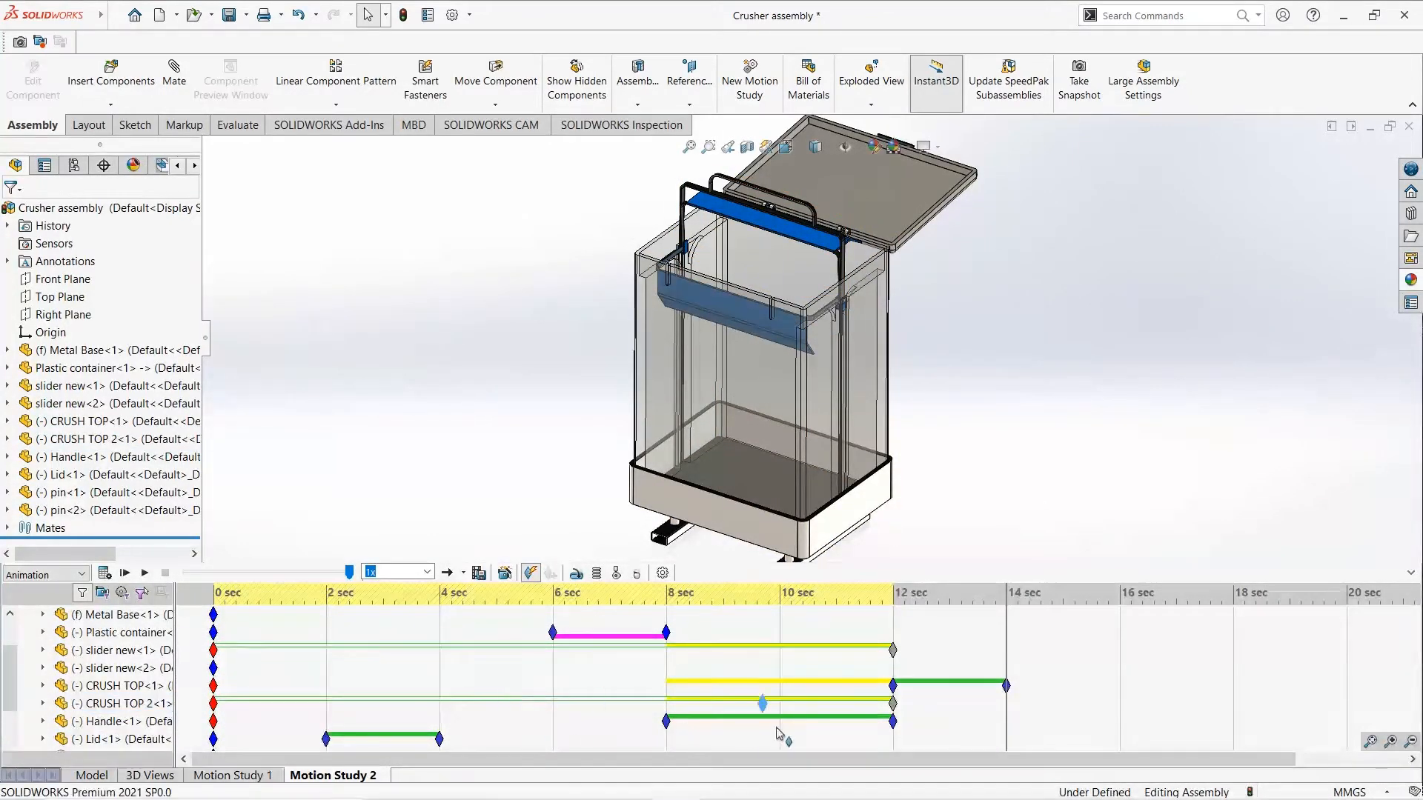
left_click_drag(892, 726, 893, 725, "ctrl")
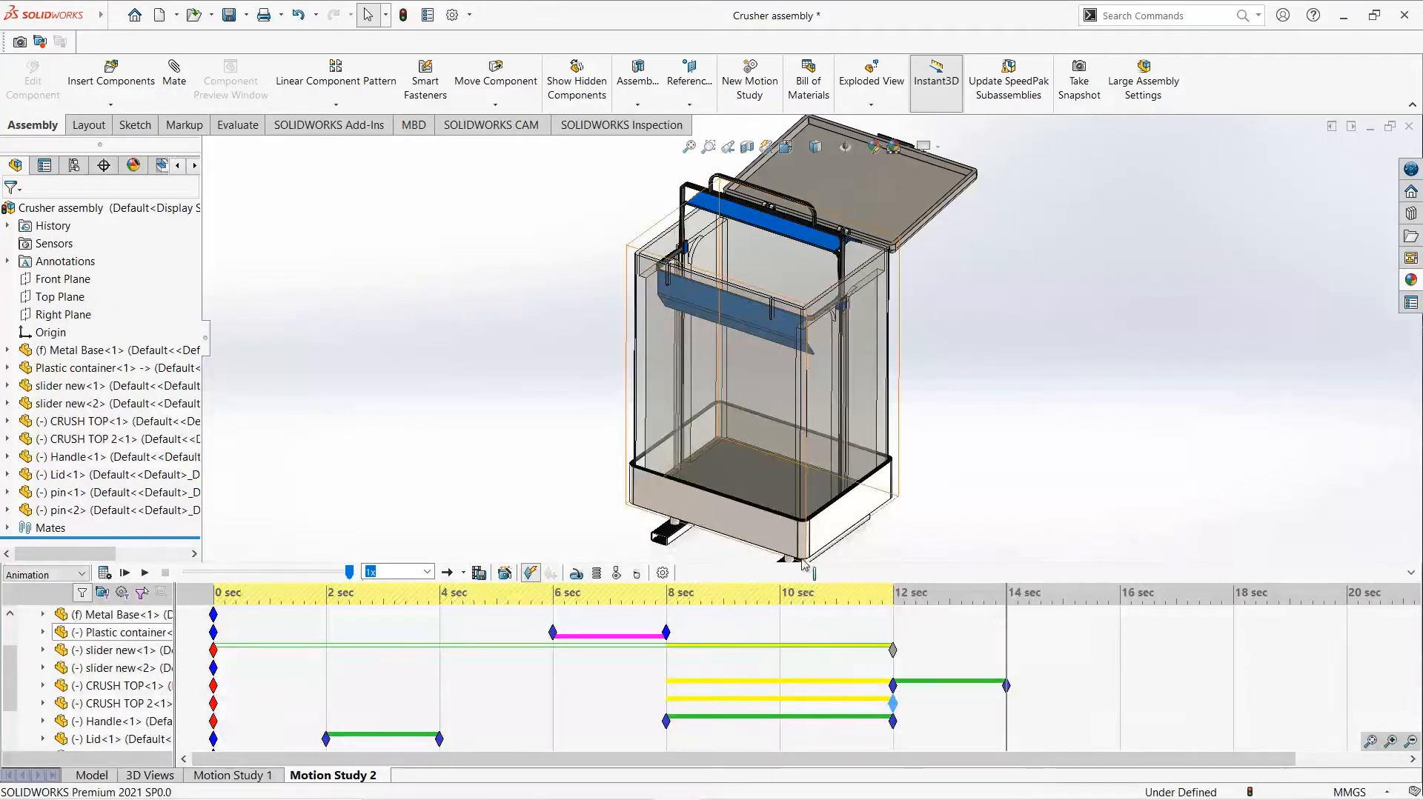
left_click_drag(799, 326, 818, 250)
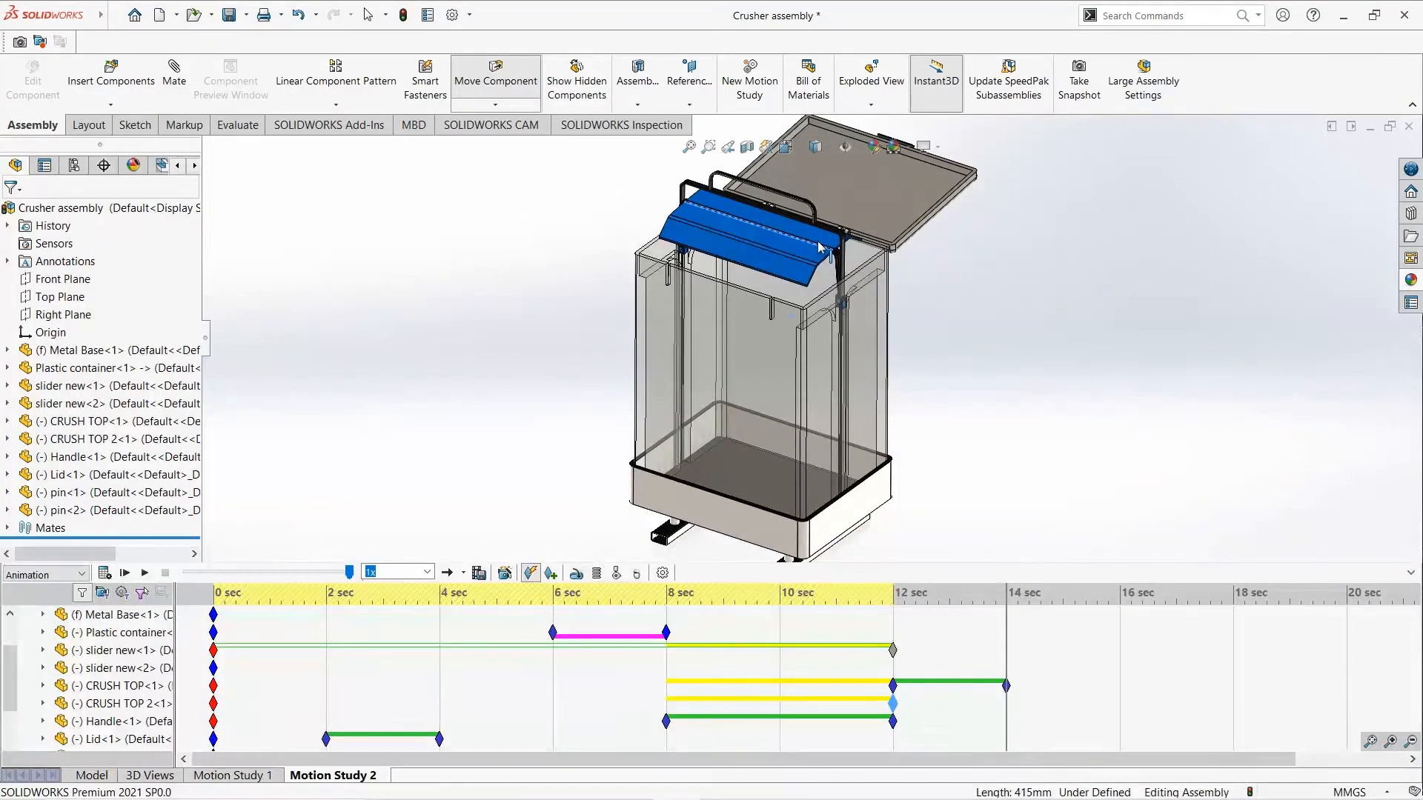
key("Escape")
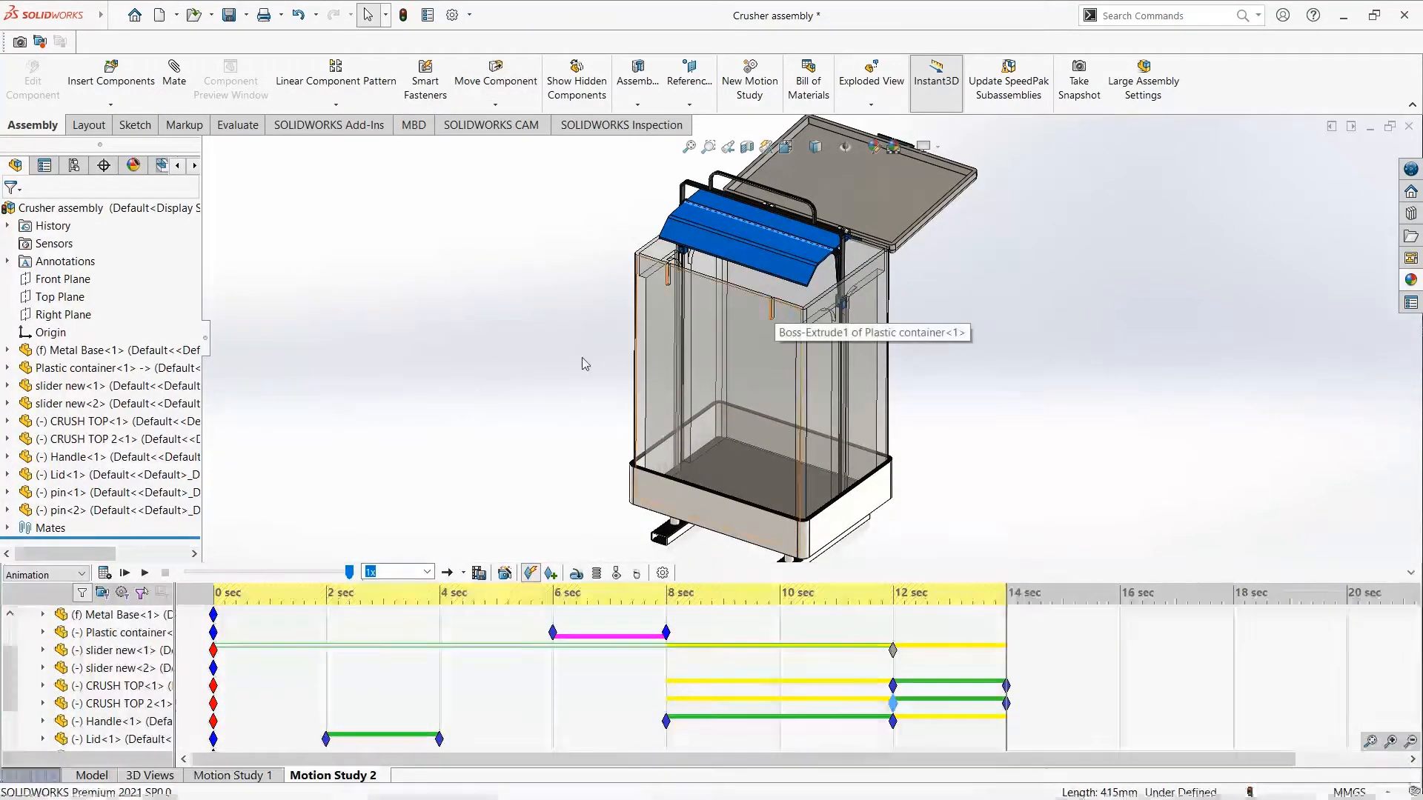
left_click(105, 573)
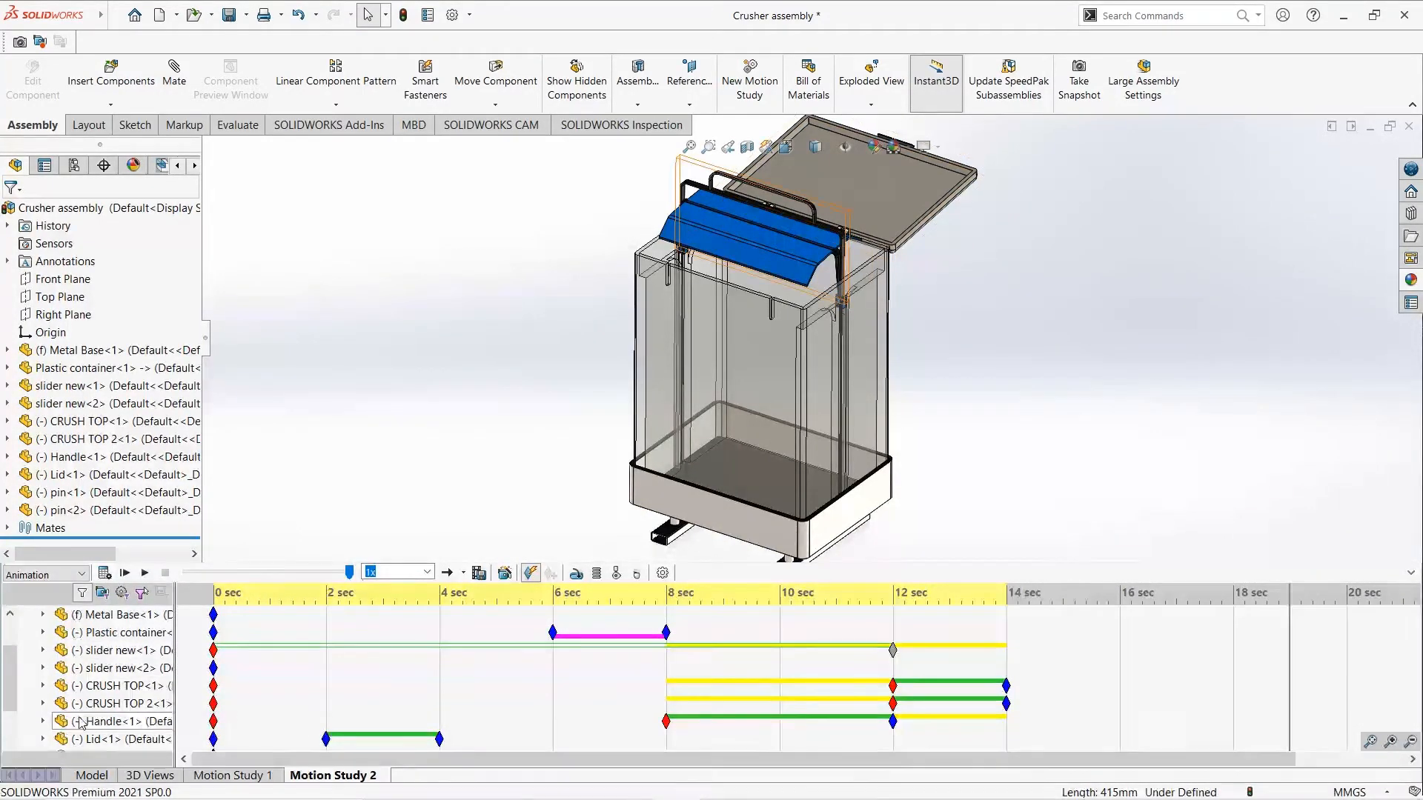
- Key slider new<1> at 14 seconds, lower it with the crusher to the container's base at 19 seconds and calculate the study
left_click(110, 655)
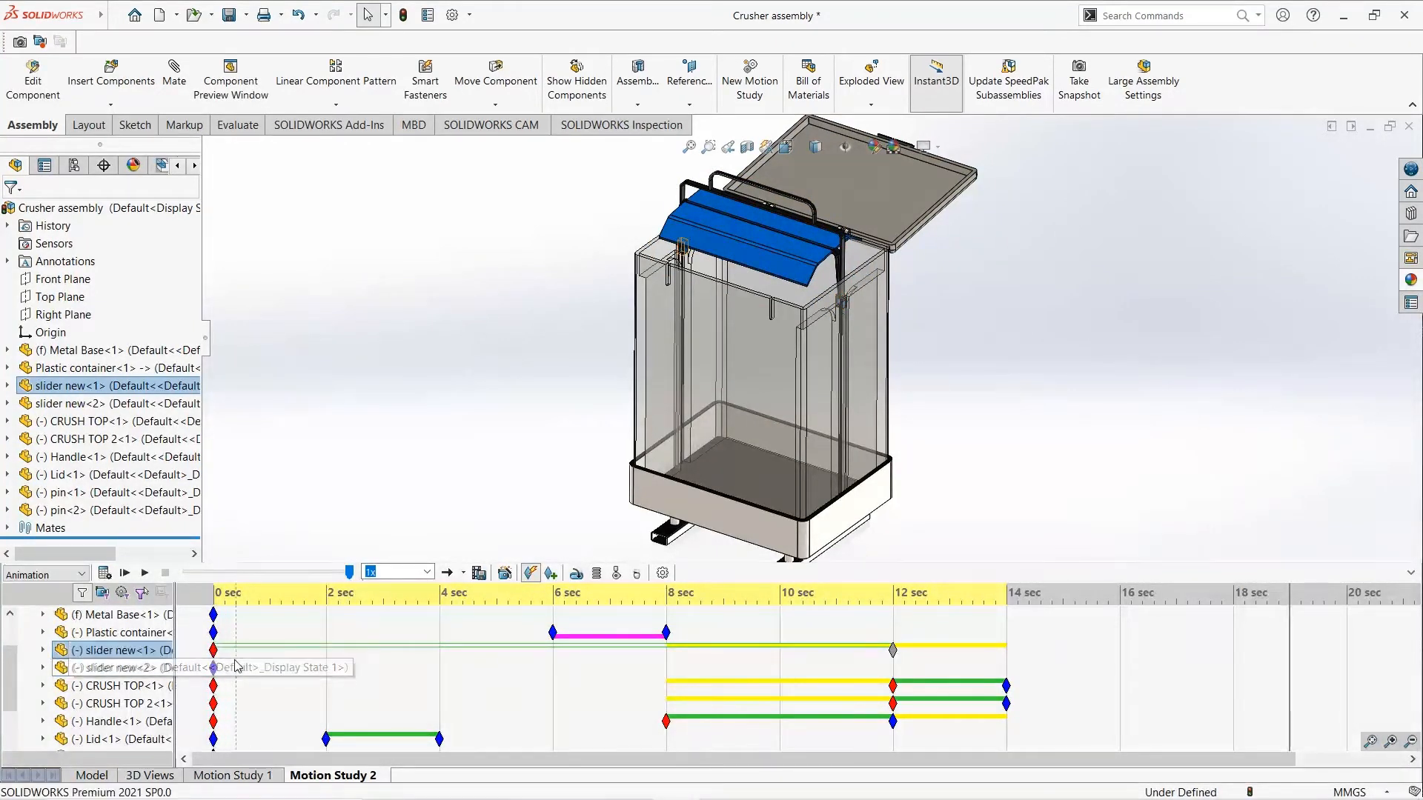
left_click_drag(215, 652, 421, 665)
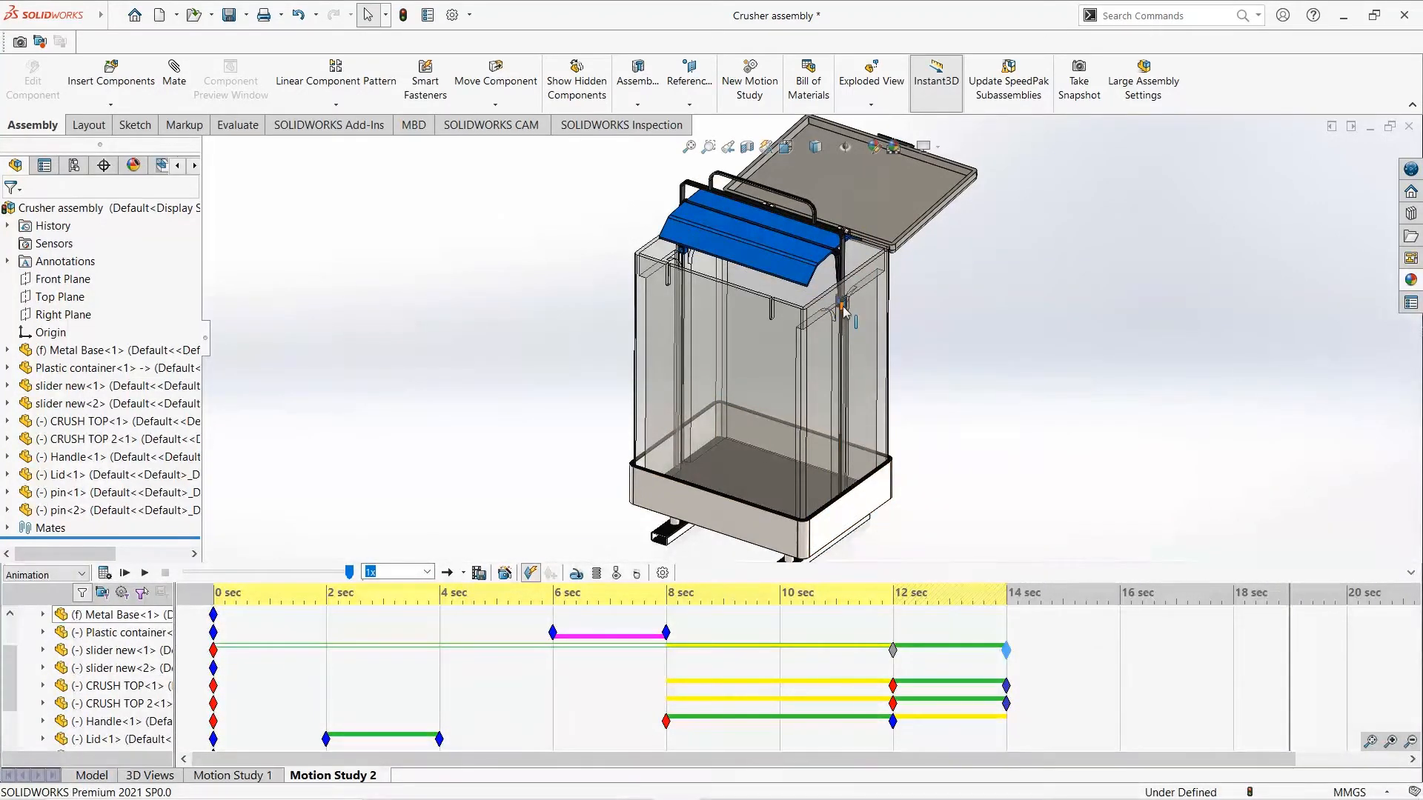
left_click_drag(845, 310, 838, 546)
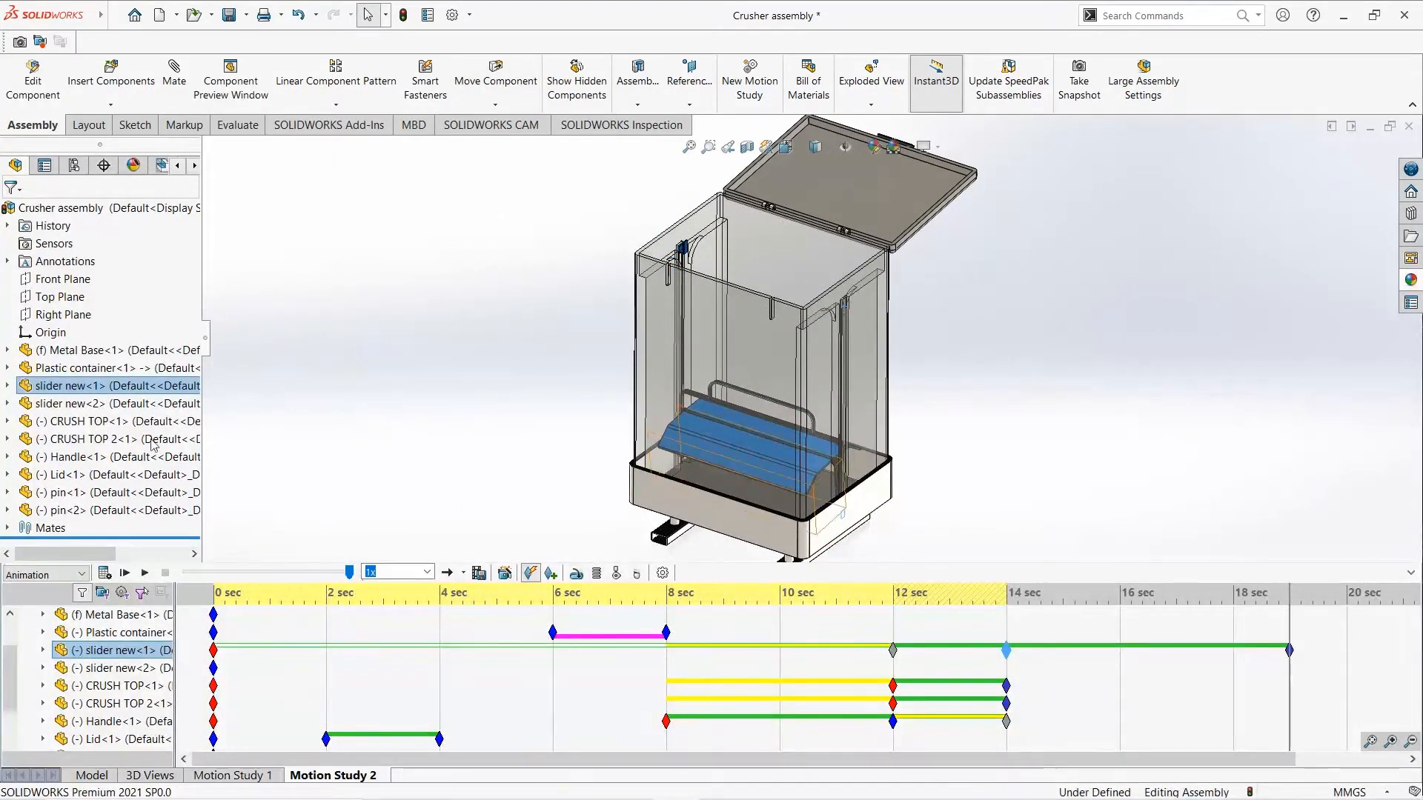
left_click(105, 573)
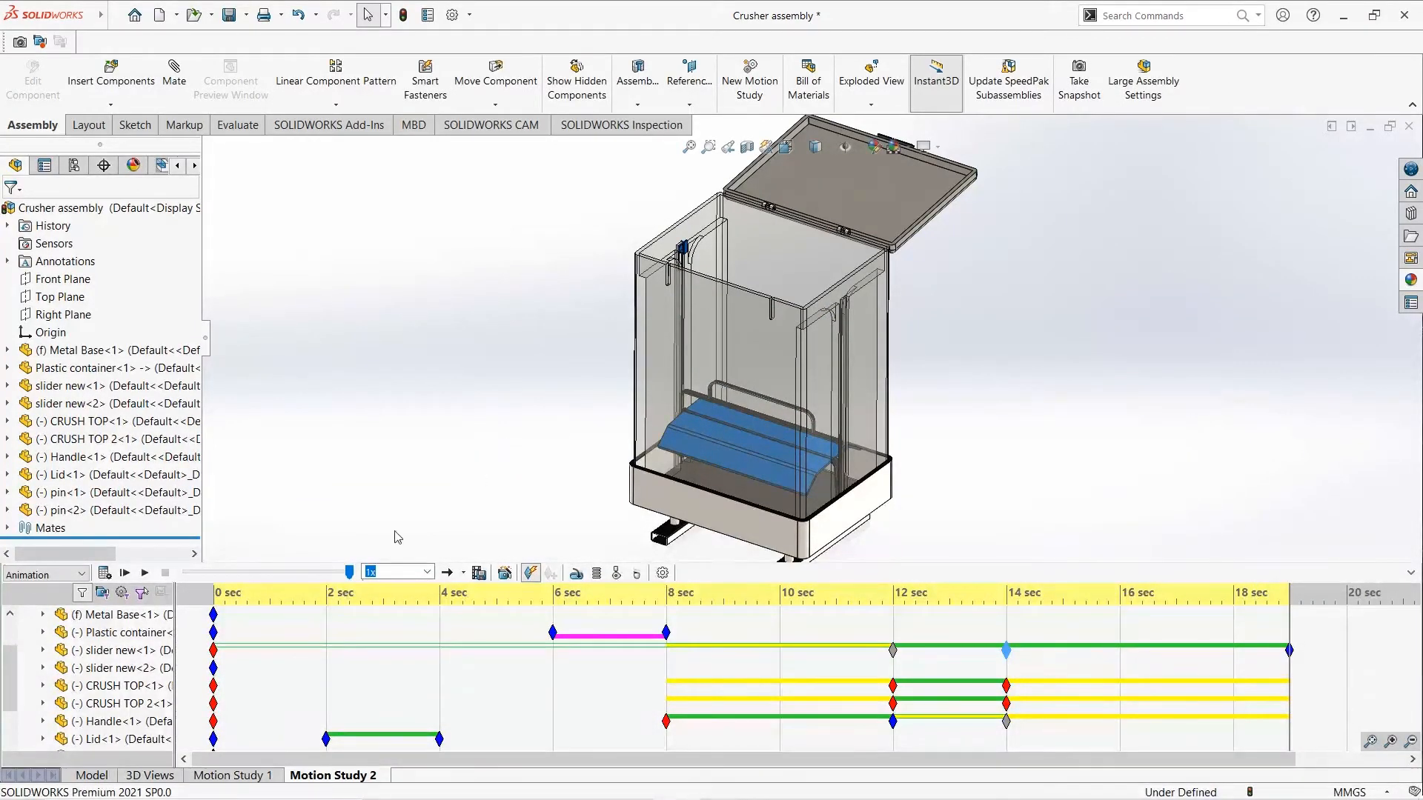
- Key slider new<2> at 14 seconds, slide it down its rail to the crusher at 19 seconds and calculate the motion study
left_click(133, 668)
left_click_drag(215, 674, 1007, 702)
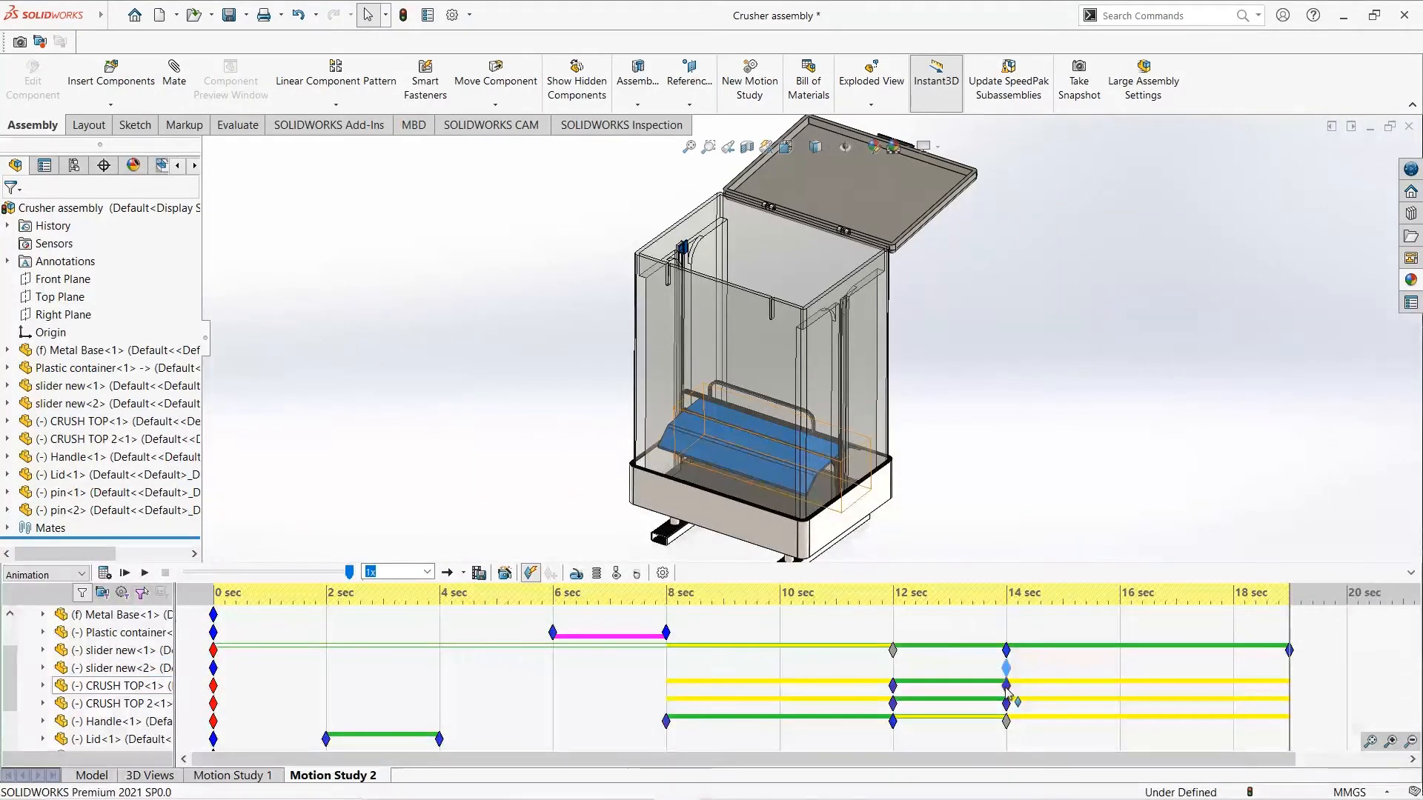
left_click(686, 252)
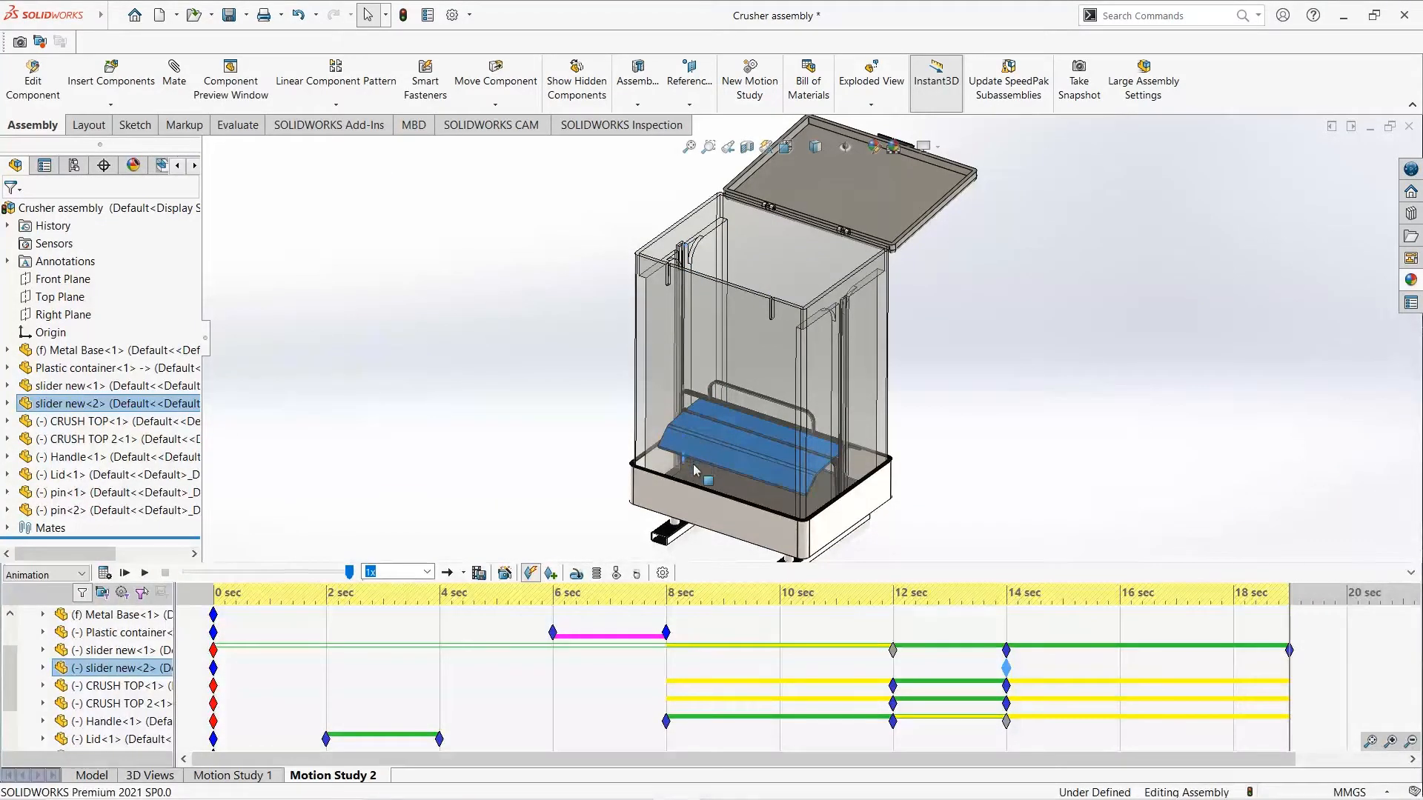
left_click_drag(697, 471, 697, 476)
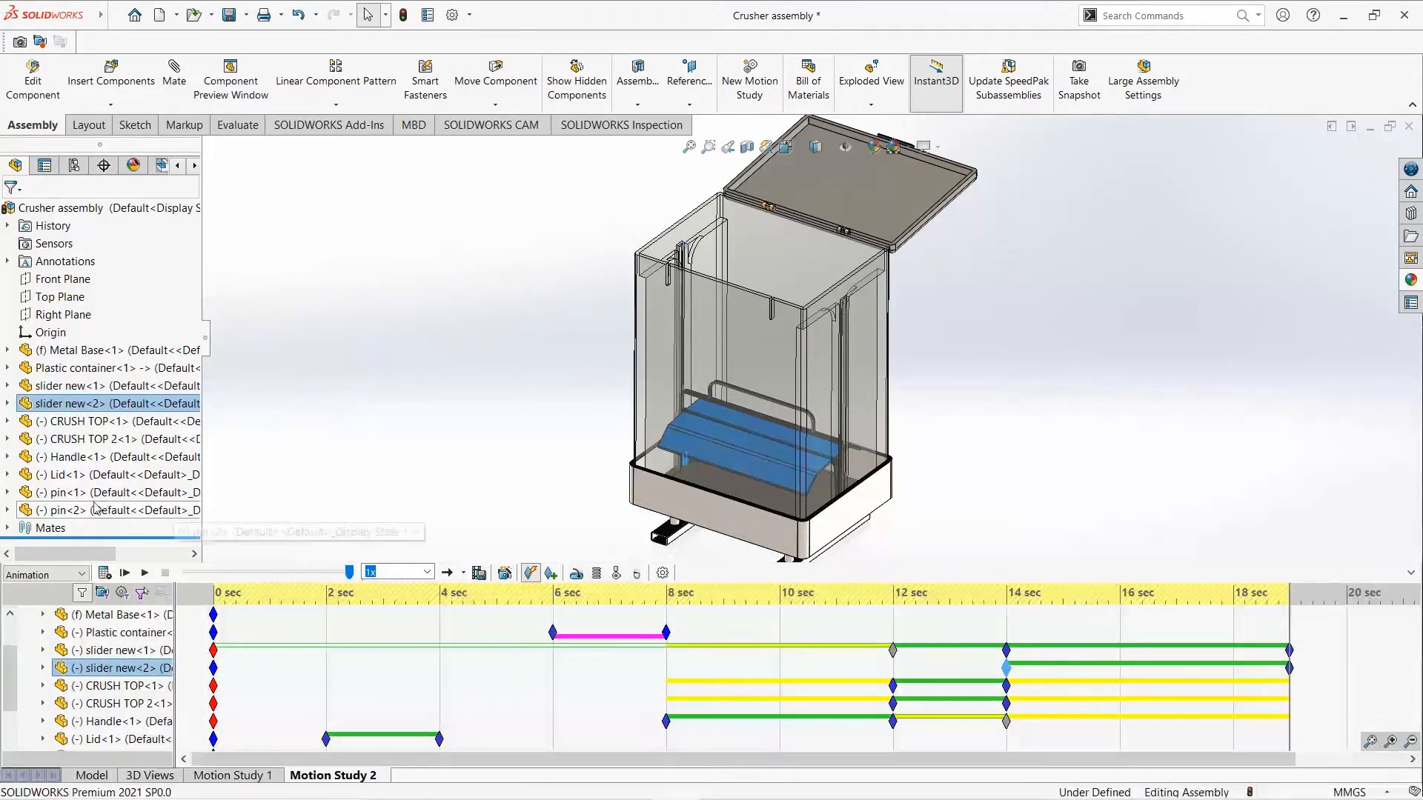
left_click(105, 575)
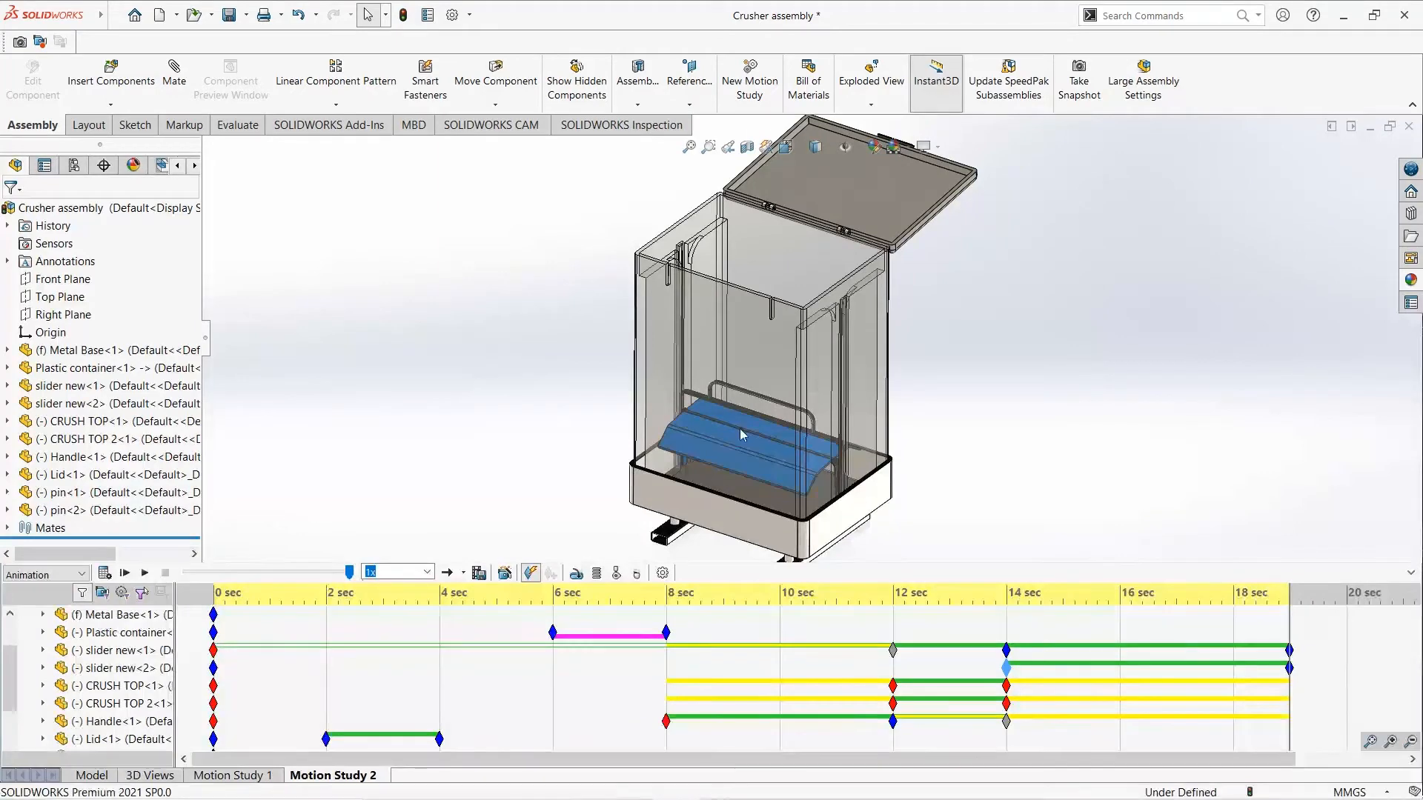
- Raise the handle with the crusher plates to the container's open top at 24 seconds and calculate the motion study
left_click(1413, 760)
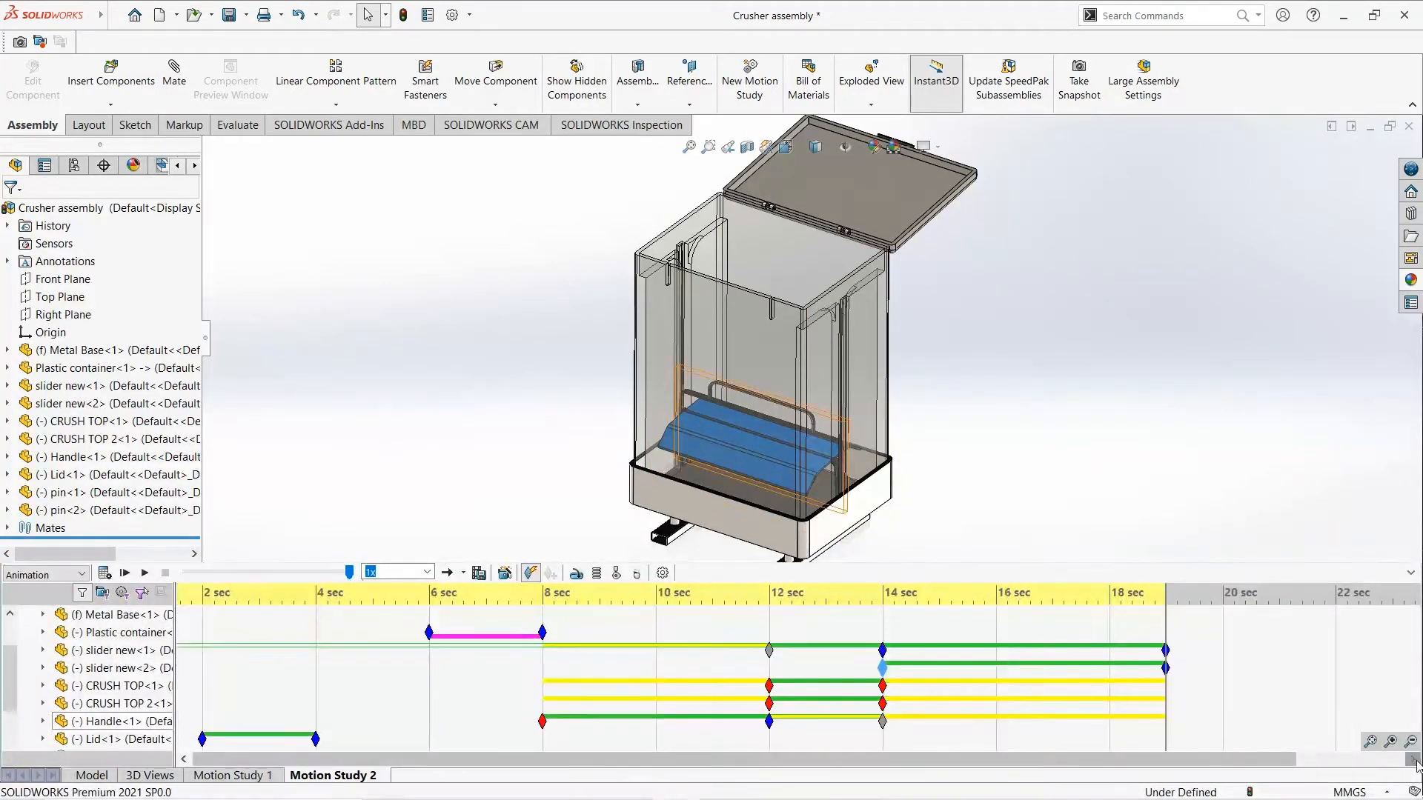
left_click(1416, 762)
left_click(1417, 761)
left_click(1416, 761)
left_click(1416, 762)
left_click(1417, 761)
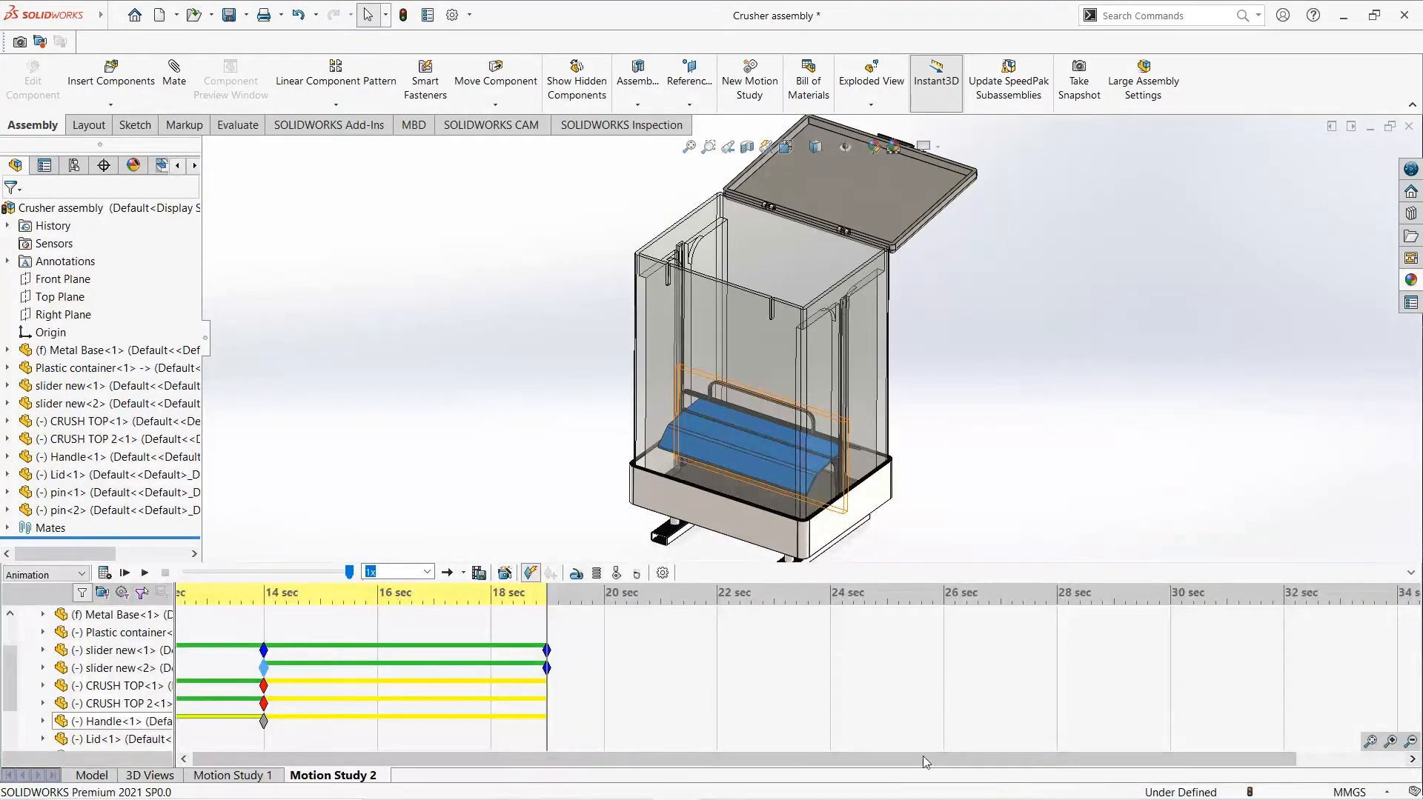
left_click(831, 669)
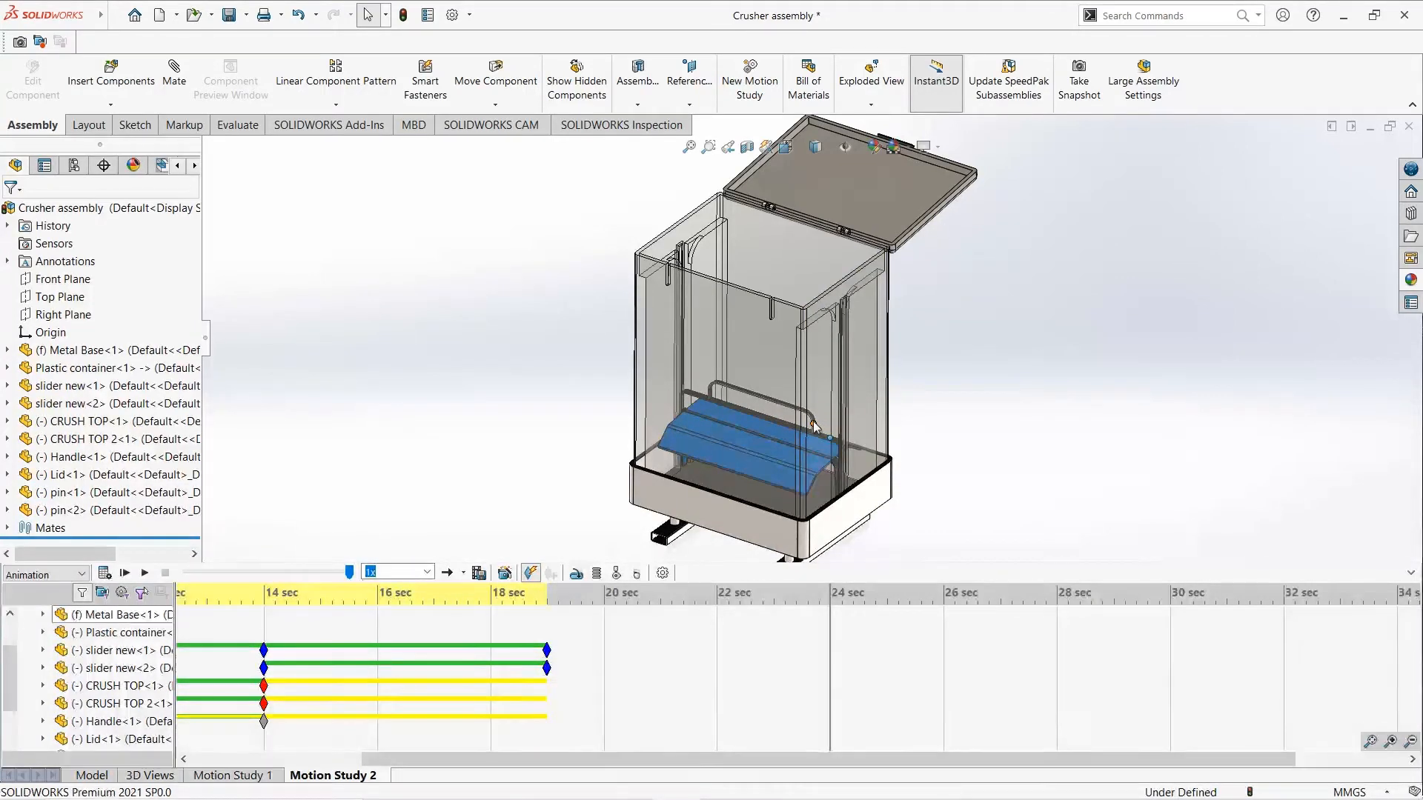
left_click_drag(815, 427, 814, 198)
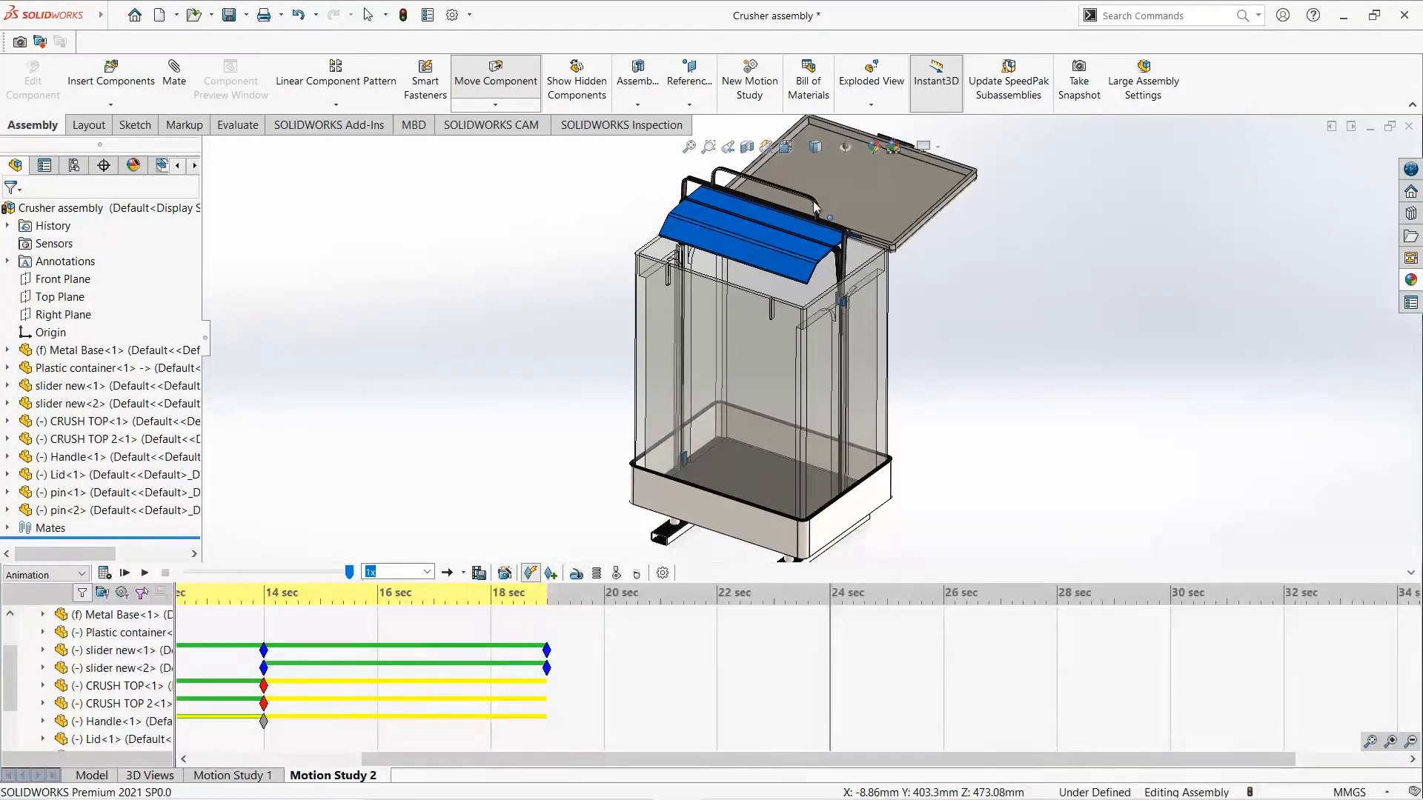
key("Escape")
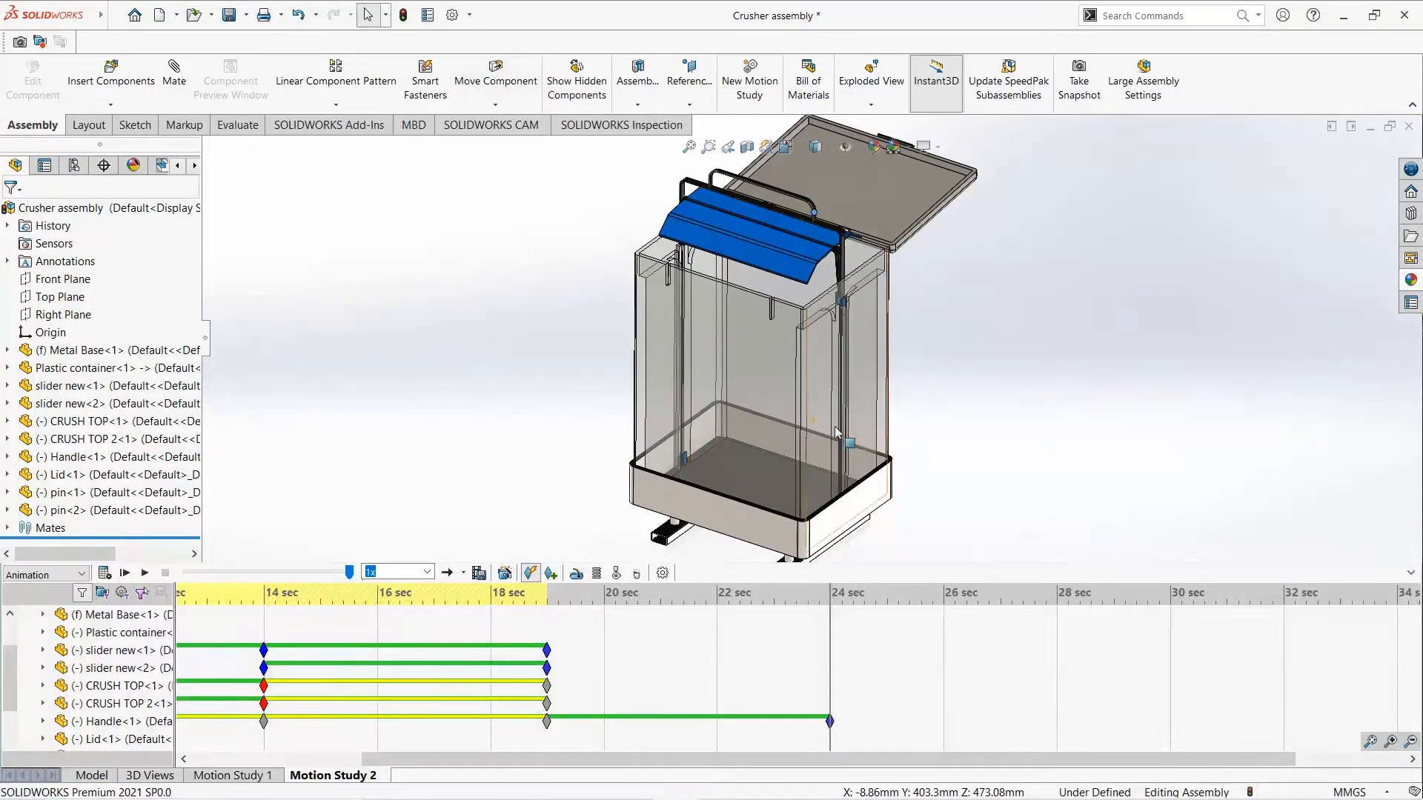
left_click(104, 574)
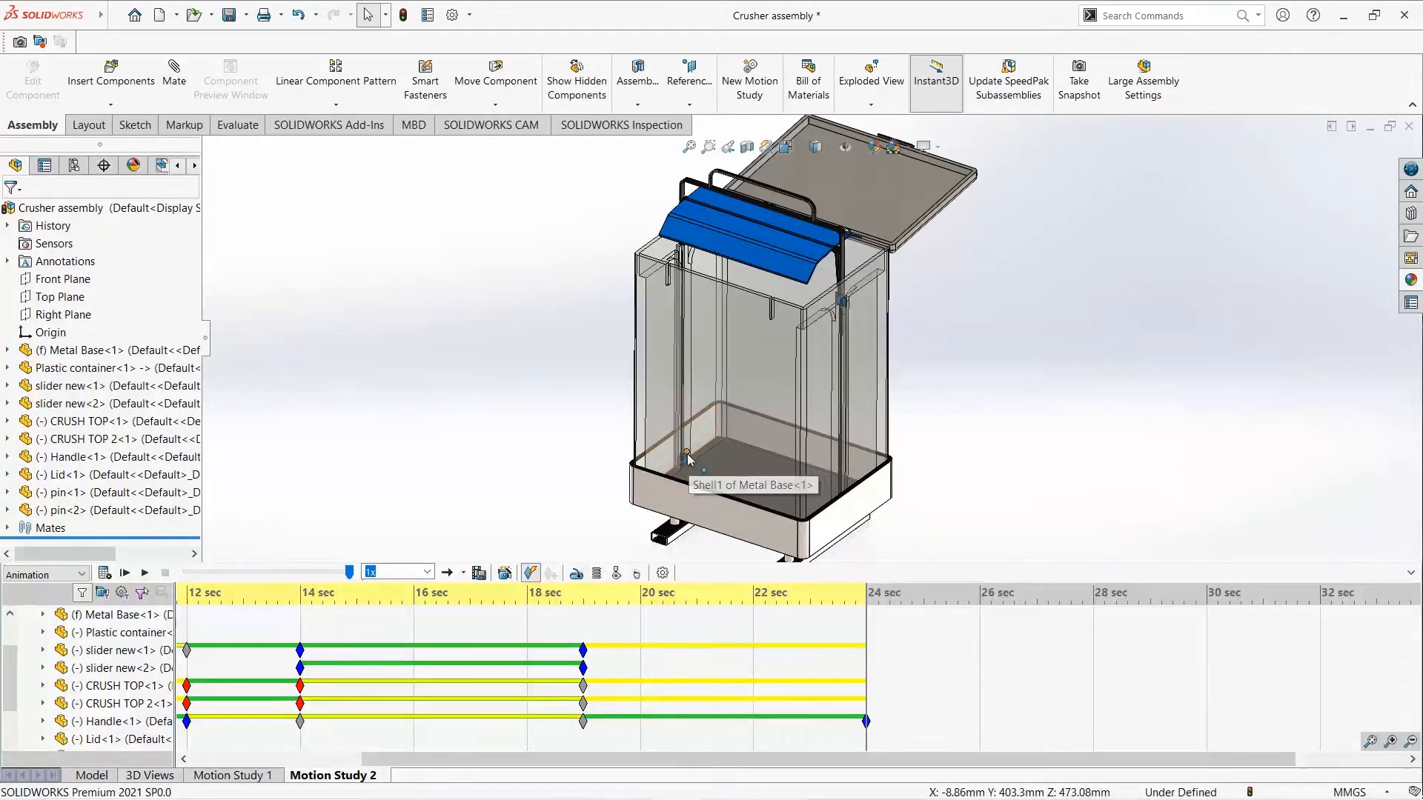
- Slide slider new<2> up its rail to the raised crusher at 24 seconds and calculate the motion study
left_click_drag(688, 455, 688, 434)
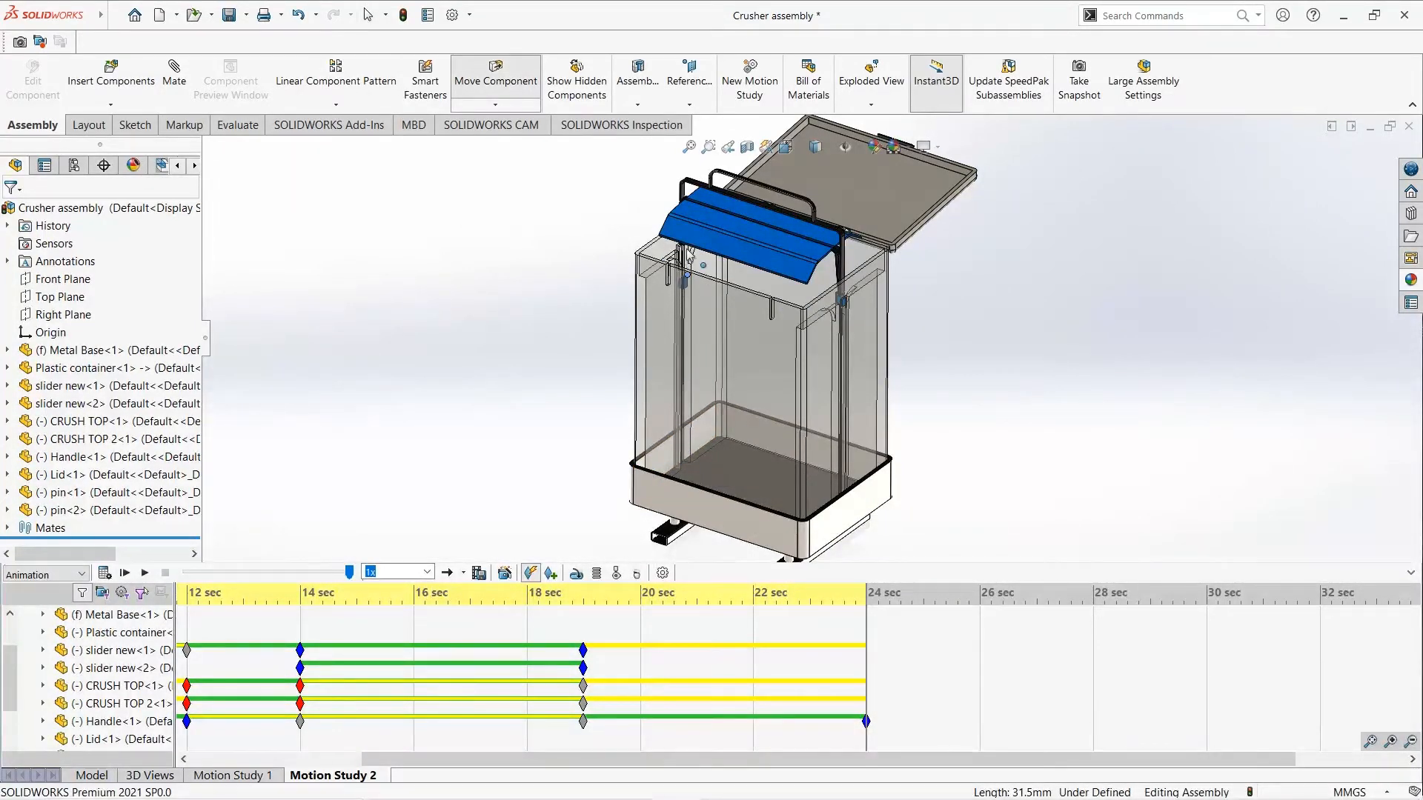
key("Escape")
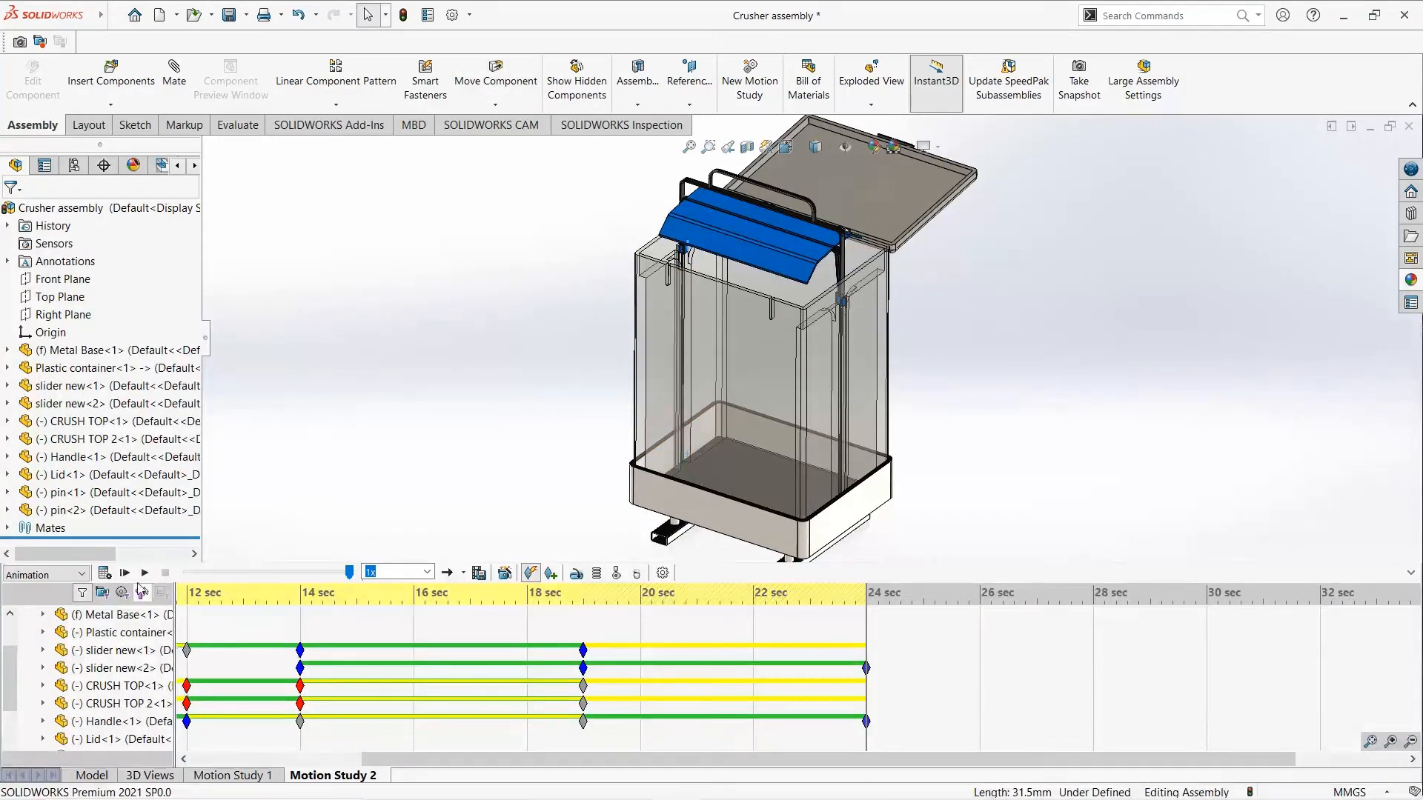
left_click(104, 574)
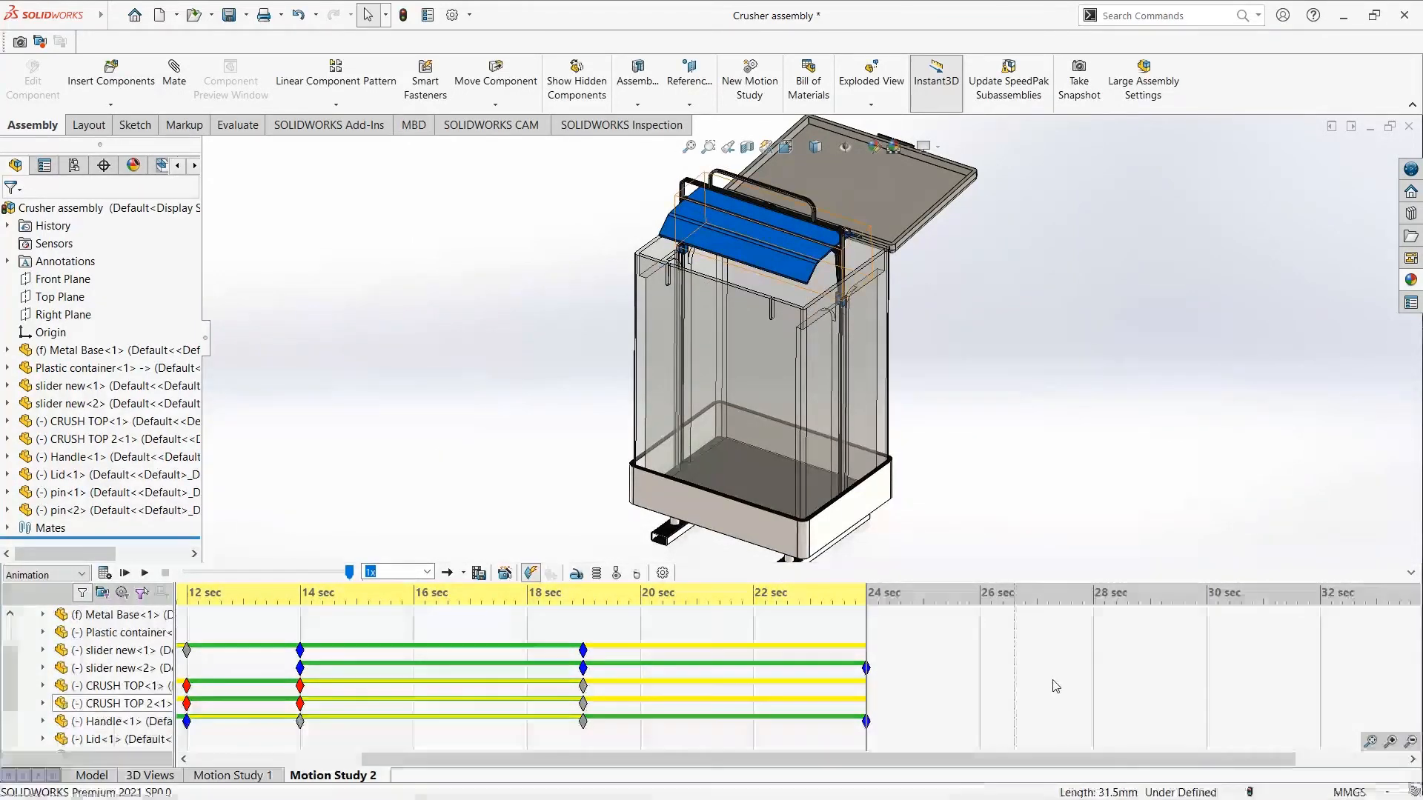
- Swing CRUSH TOP 2<1> and CRUSH TOP<1> down against opposite inner walls of the container at 28 seconds and calculate the study
left_click(1095, 638)
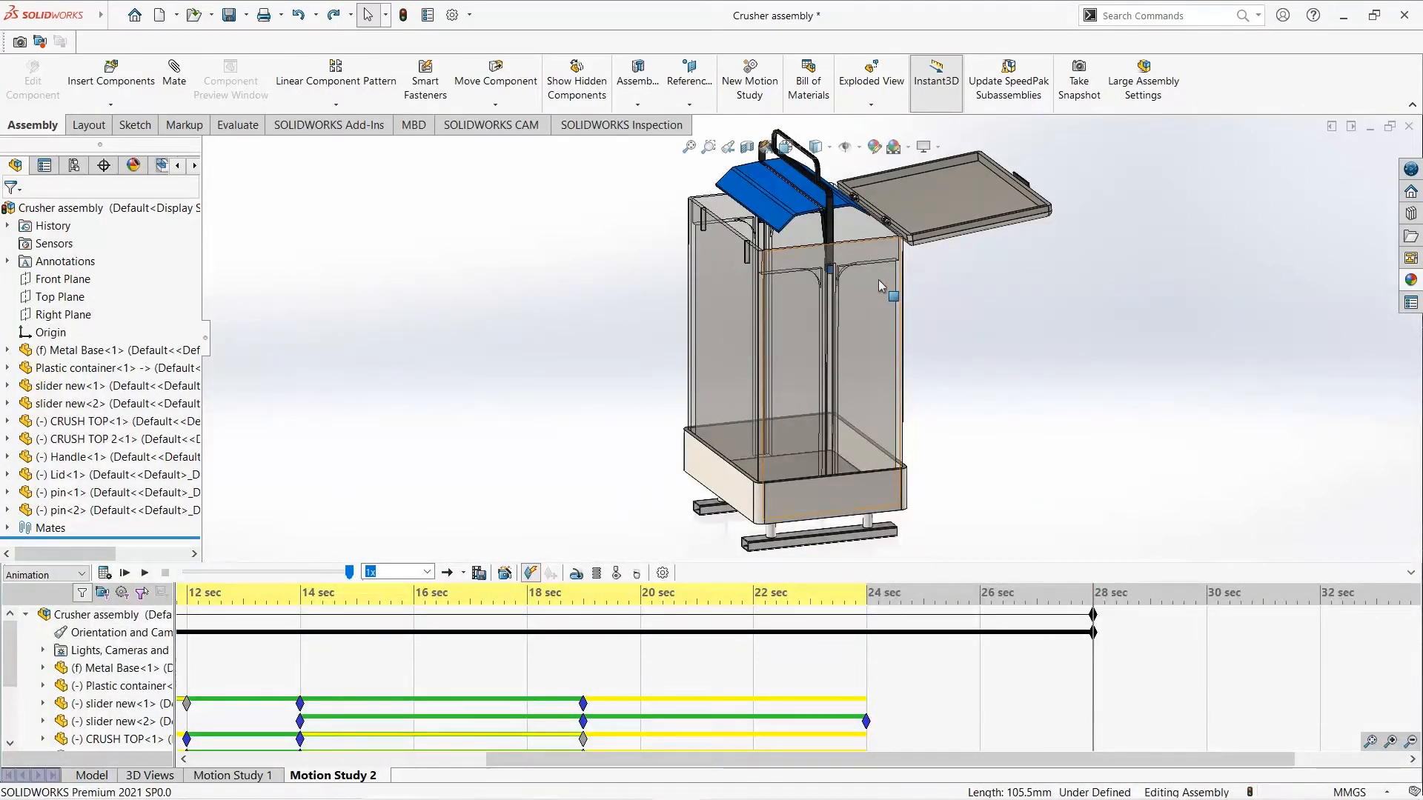
left_click(817, 225)
left_click_drag(817, 225, 771, 277)
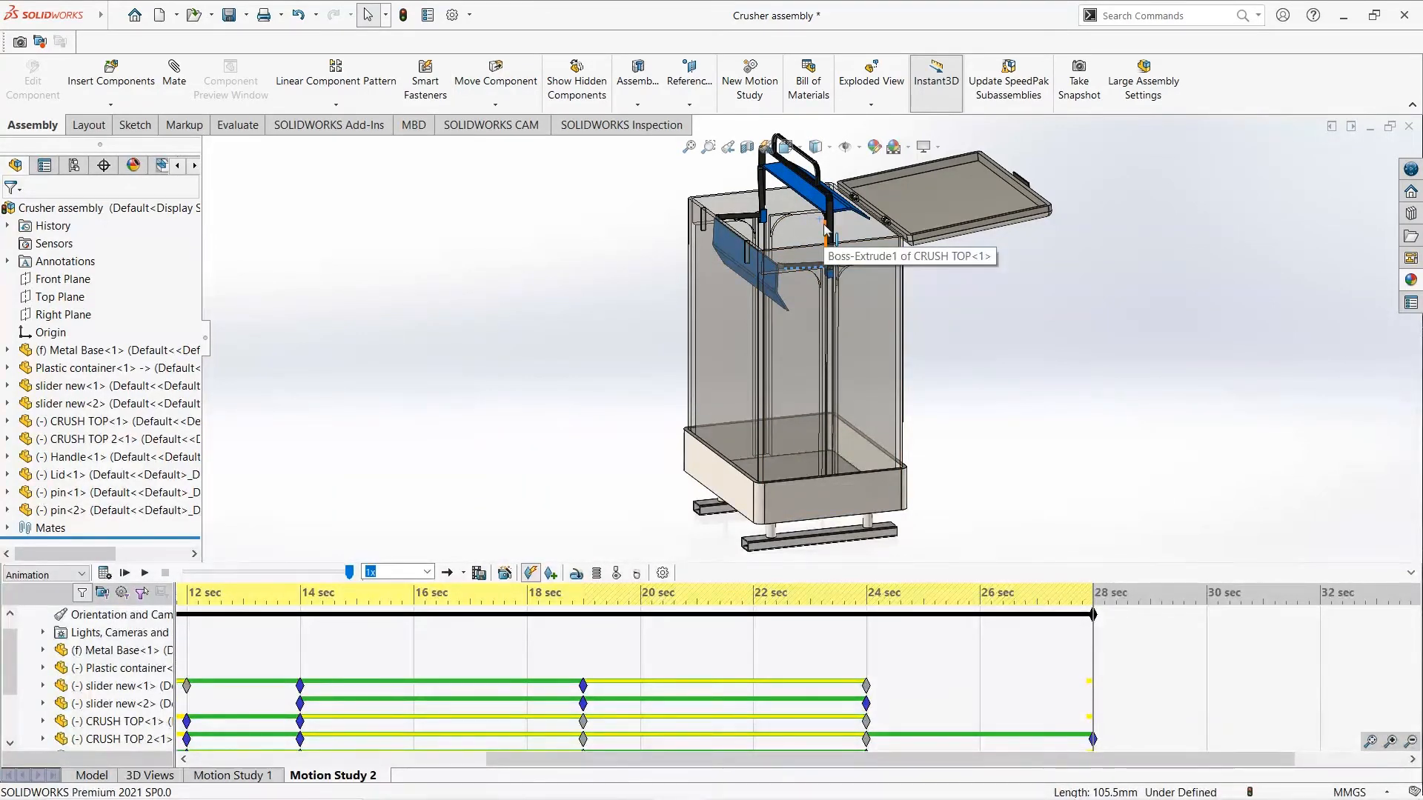
left_click_drag(825, 231, 896, 258)
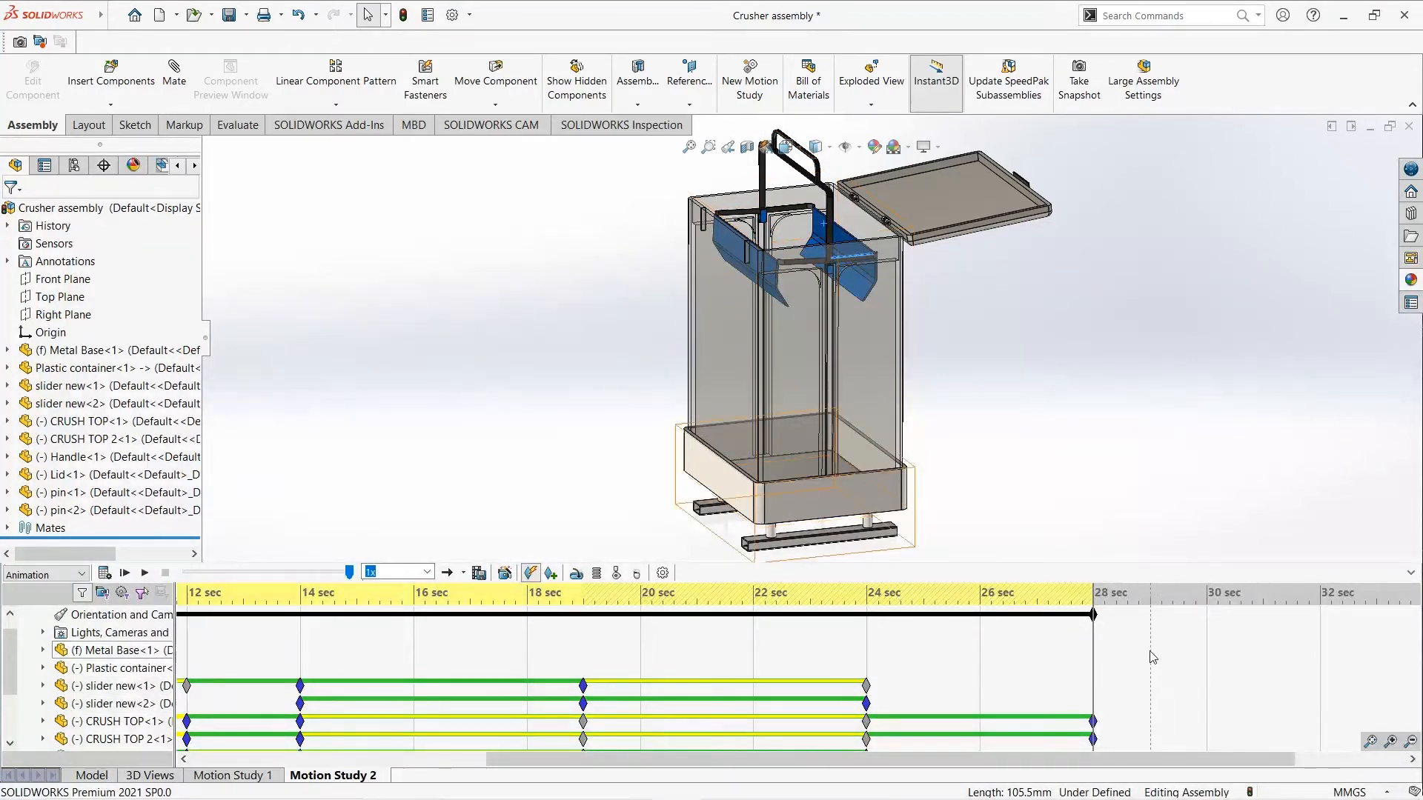
left_click(105, 573)
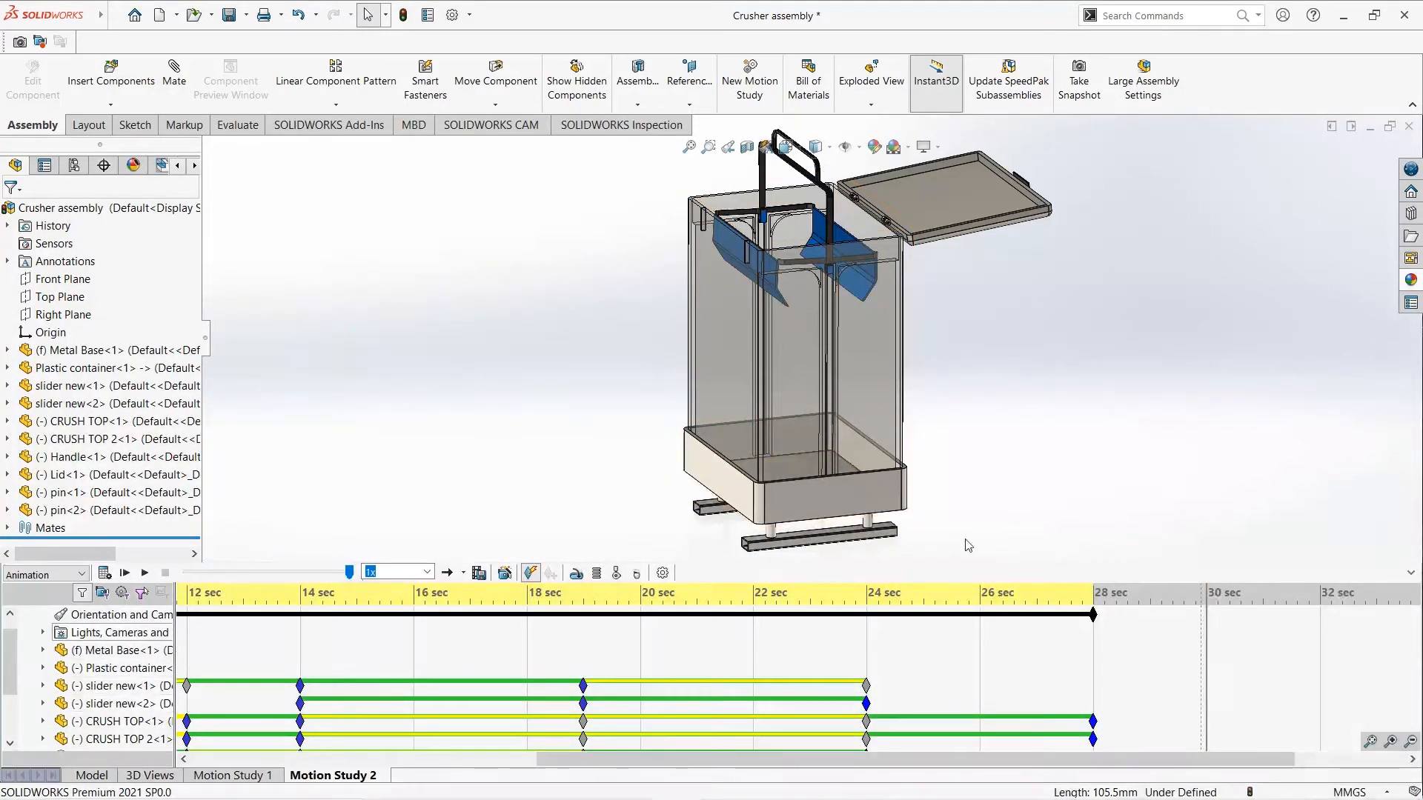
- Fold the raised handle down over the container's rim at 30 seconds and calculate the motion study
left_click_drag(825, 215, 727, 287)
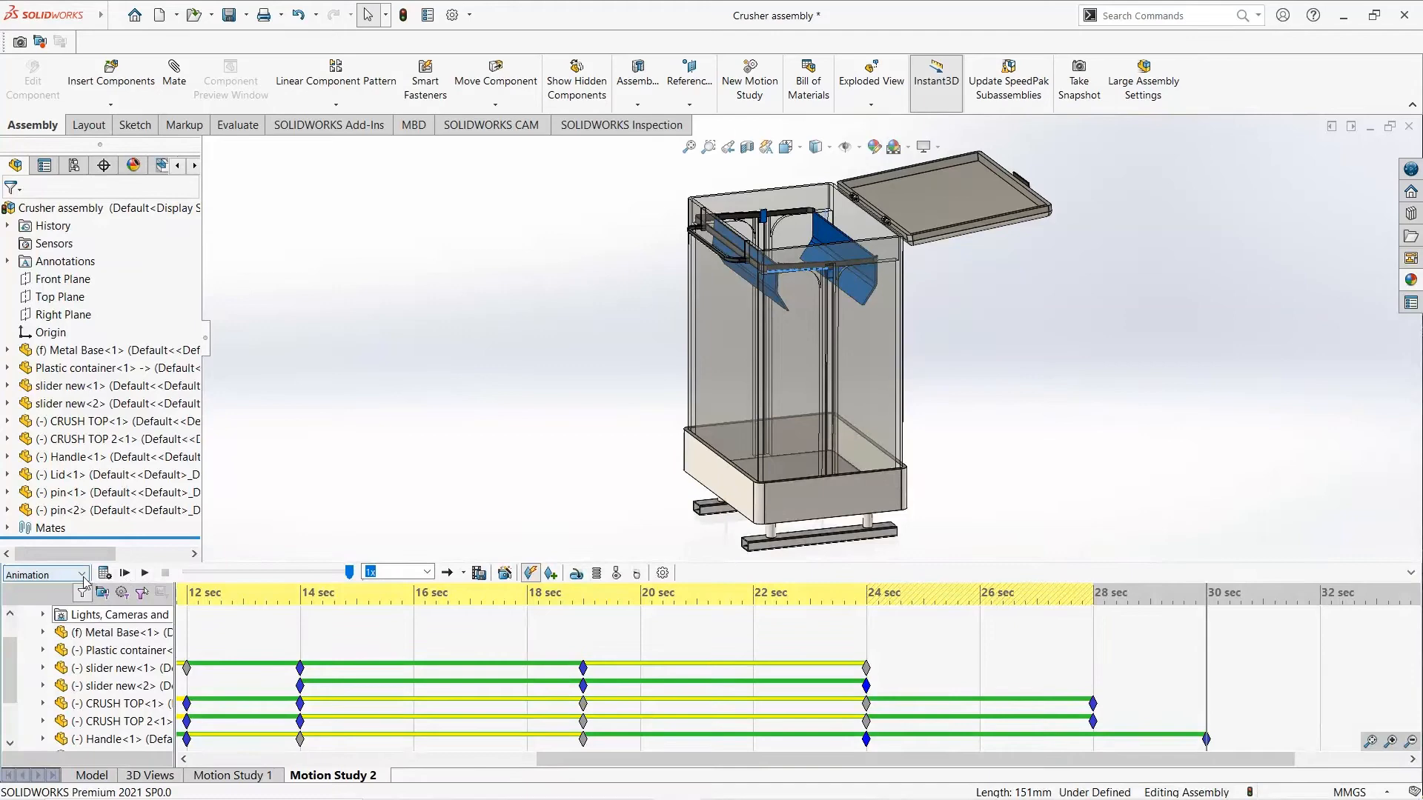
left_click(104, 573)
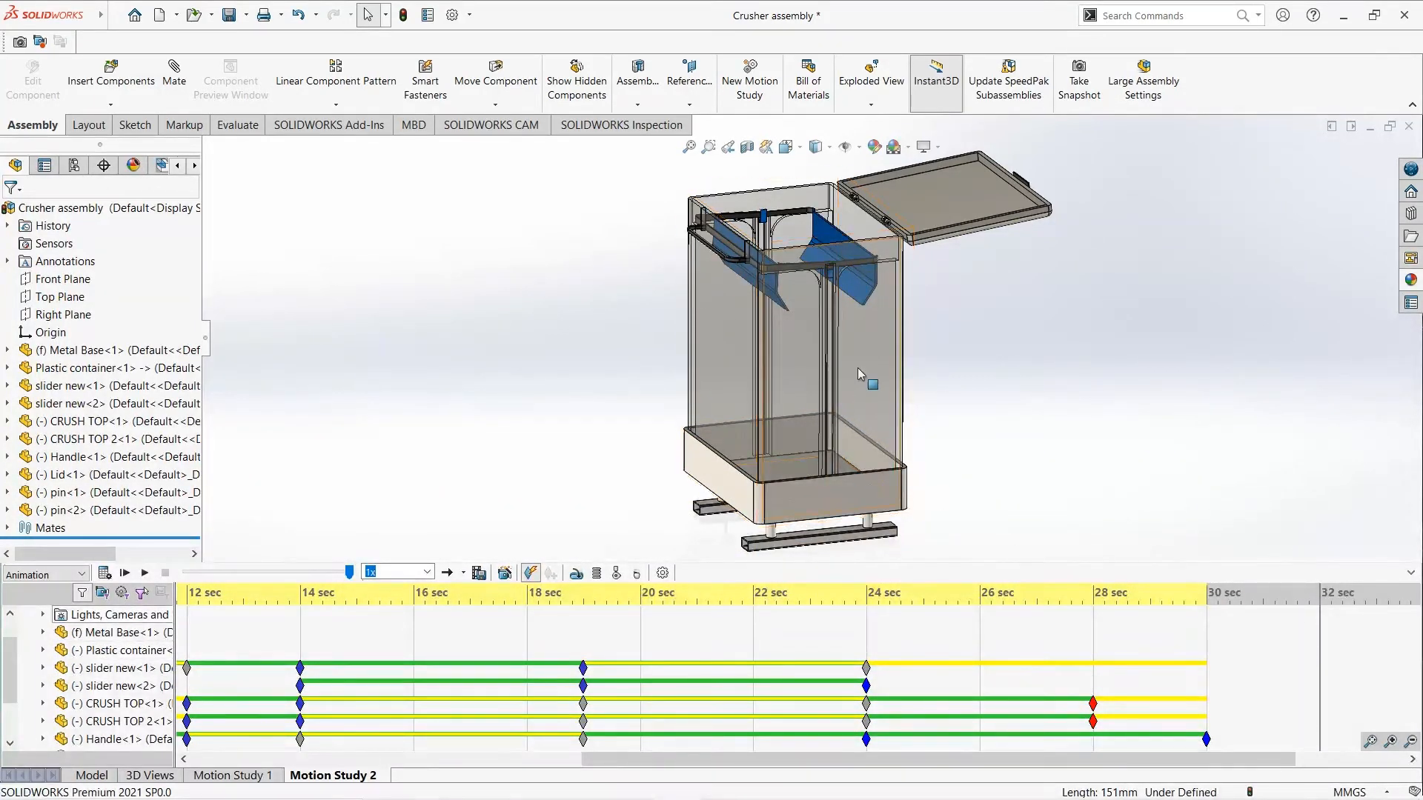
- Copy the Plastic container's key point from 8 seconds and paste it at 30 seconds
scroll(591, 691, "up", 1)
left_click_drag(587, 761, 363, 768)
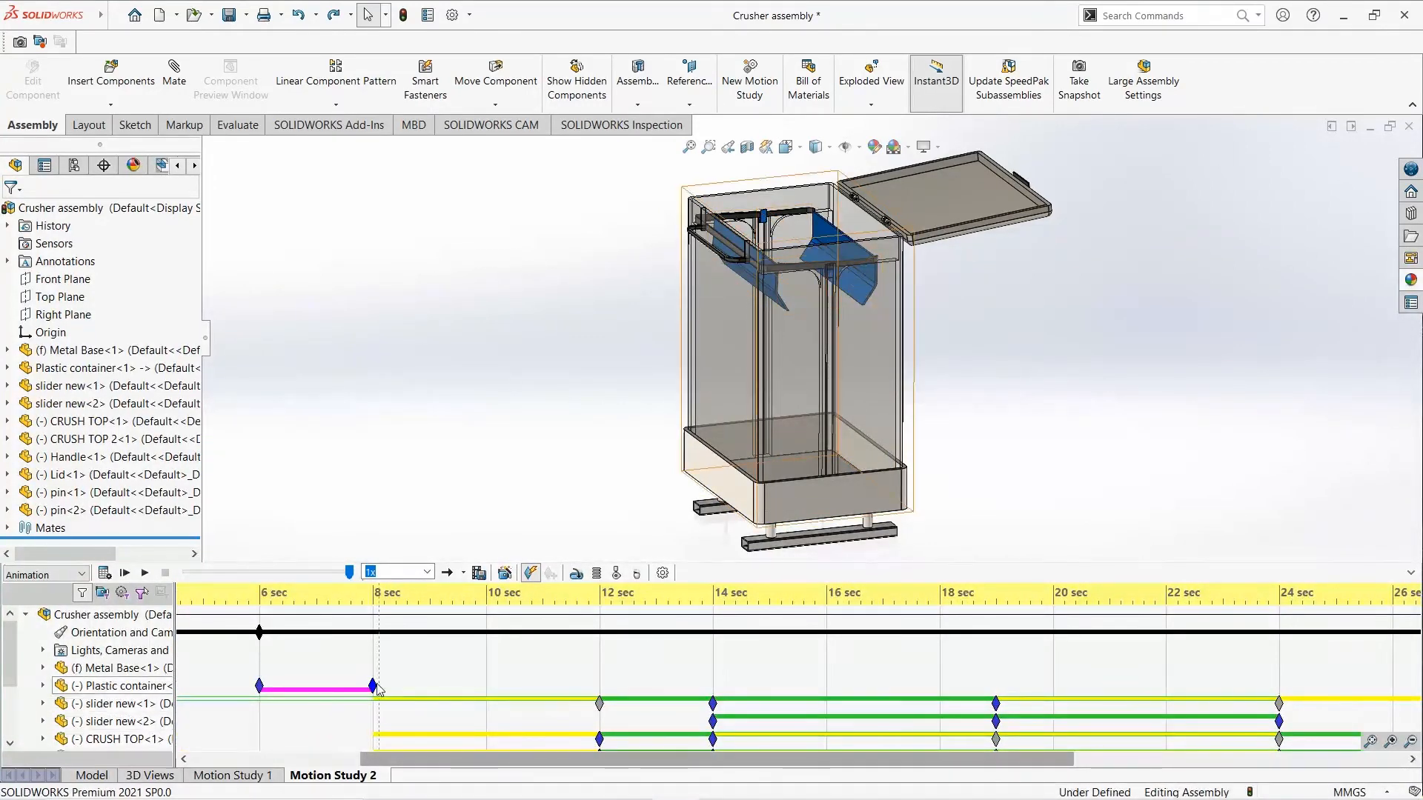
right_click(372, 687)
left_click(393, 578)
left_click(1413, 760)
left_click(1412, 760)
left_click(1412, 760)
left_click(1413, 760)
left_click(1413, 760)
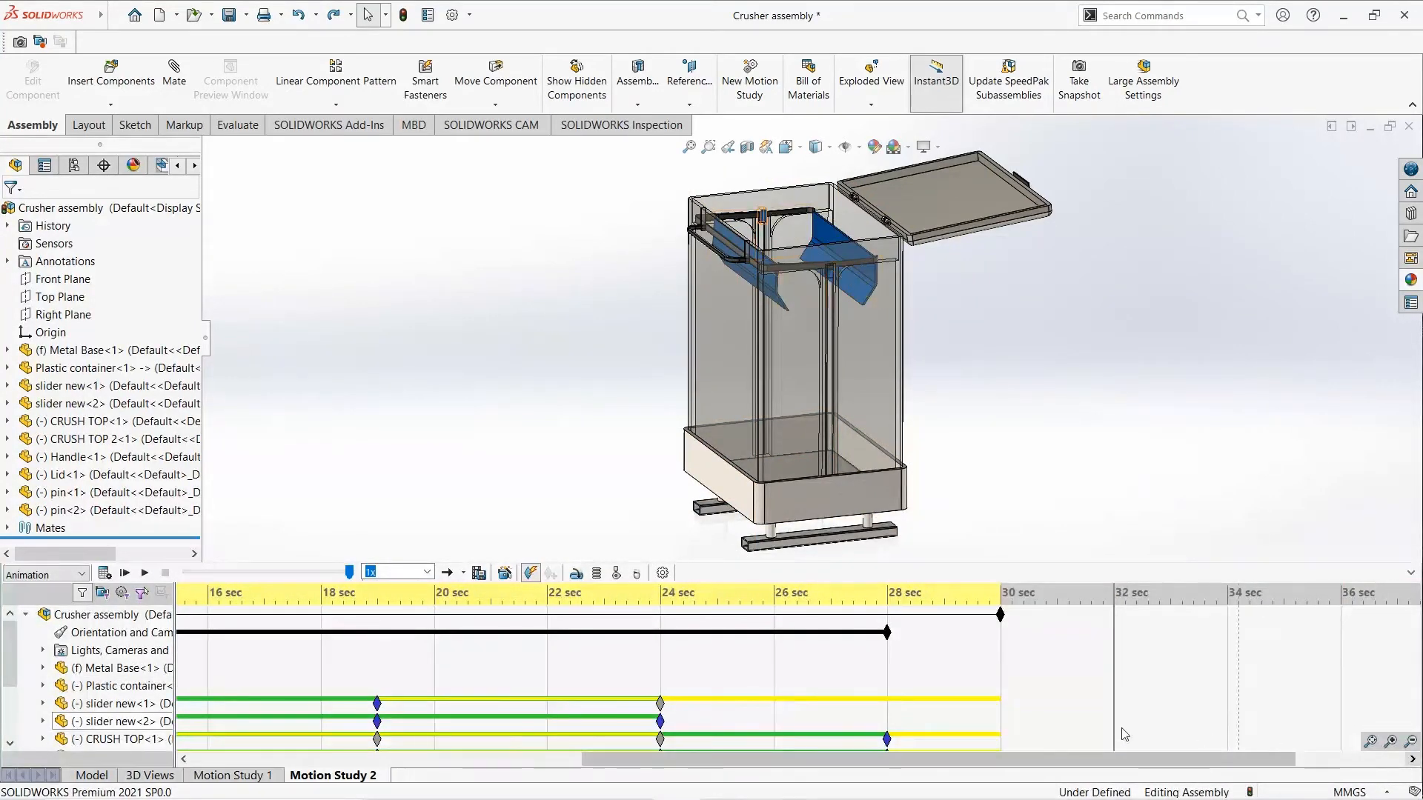
right_click(1002, 686)
left_click(1042, 729)
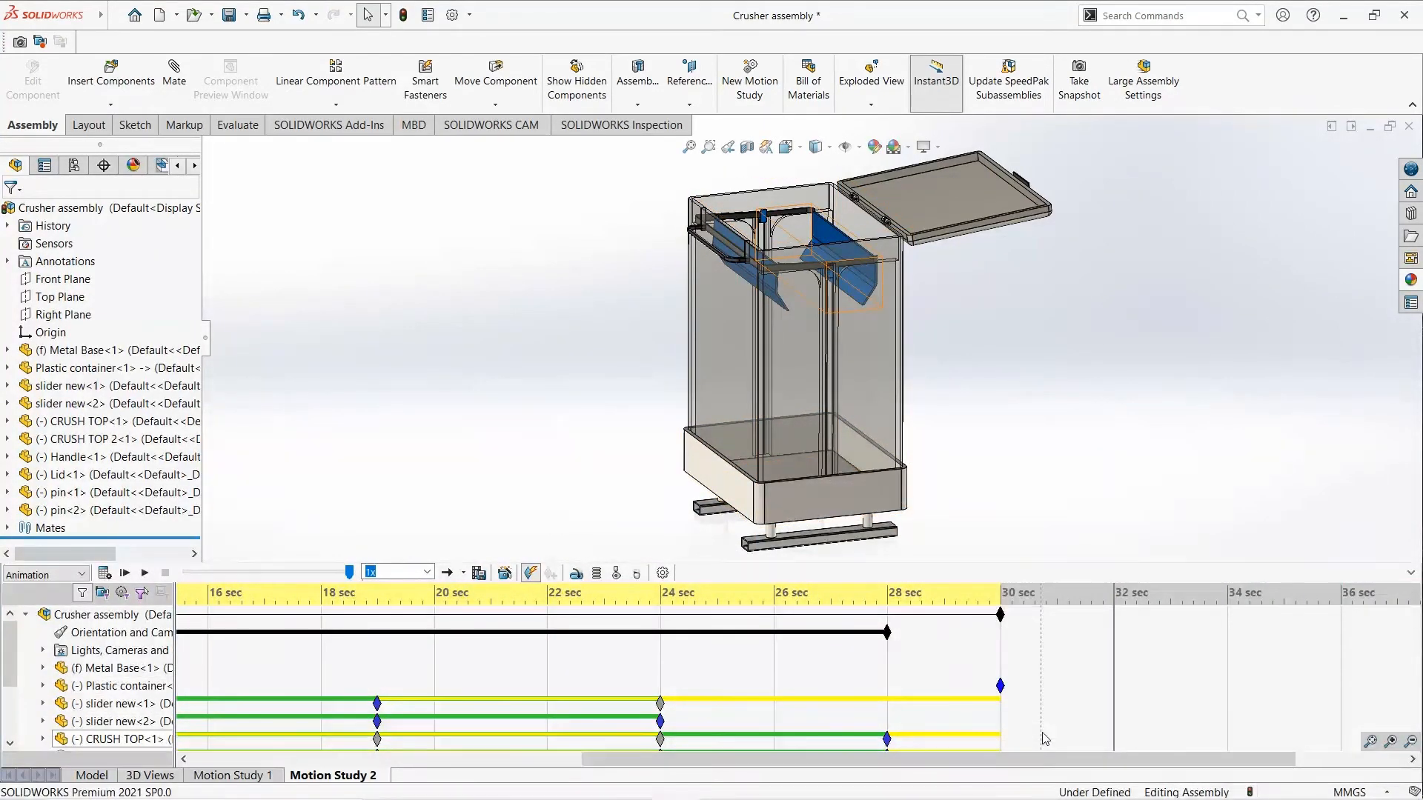
- Make the Plastic container opaque at 32 seconds, then calculate the motion study and play it from the start
right_click(865, 354)
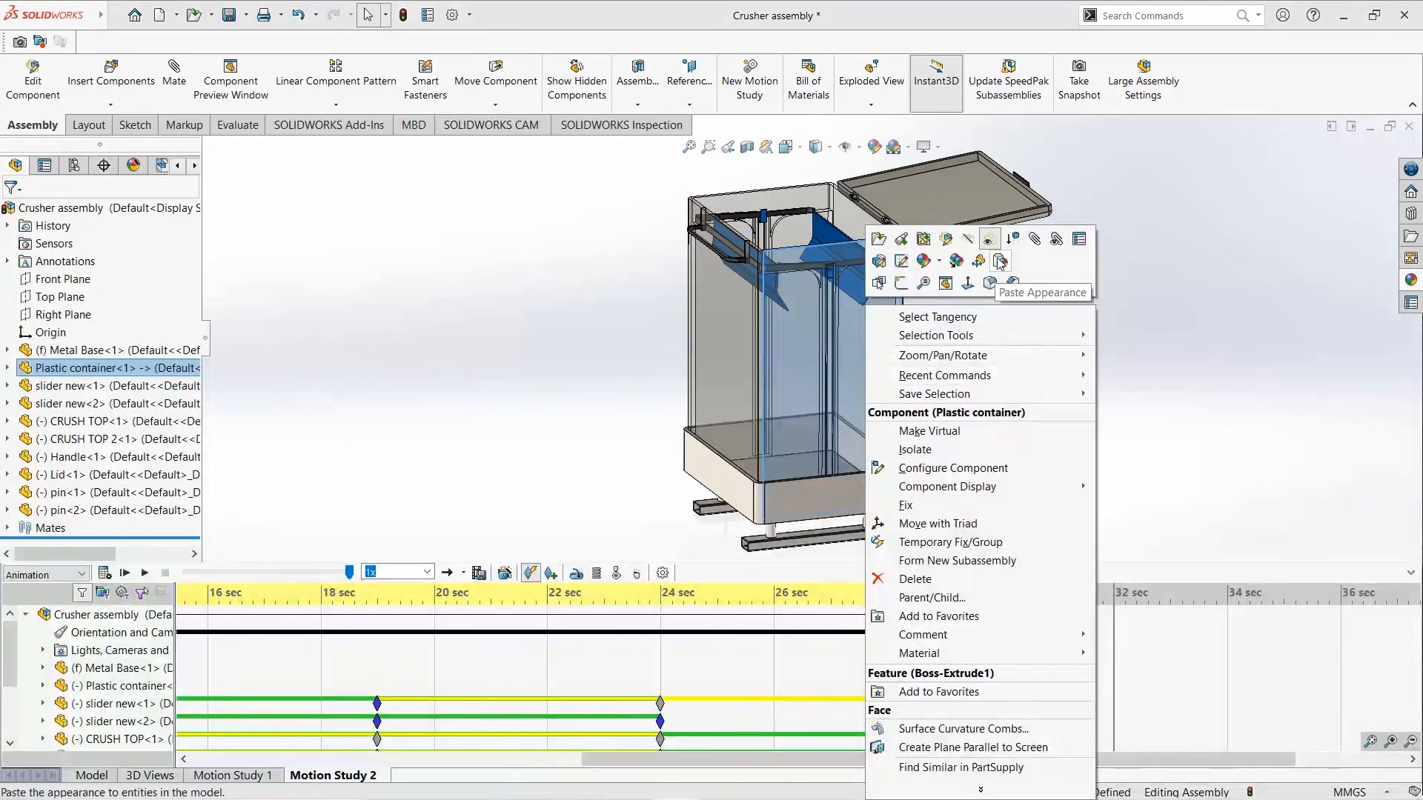
left_click(989, 238)
left_click(1022, 317)
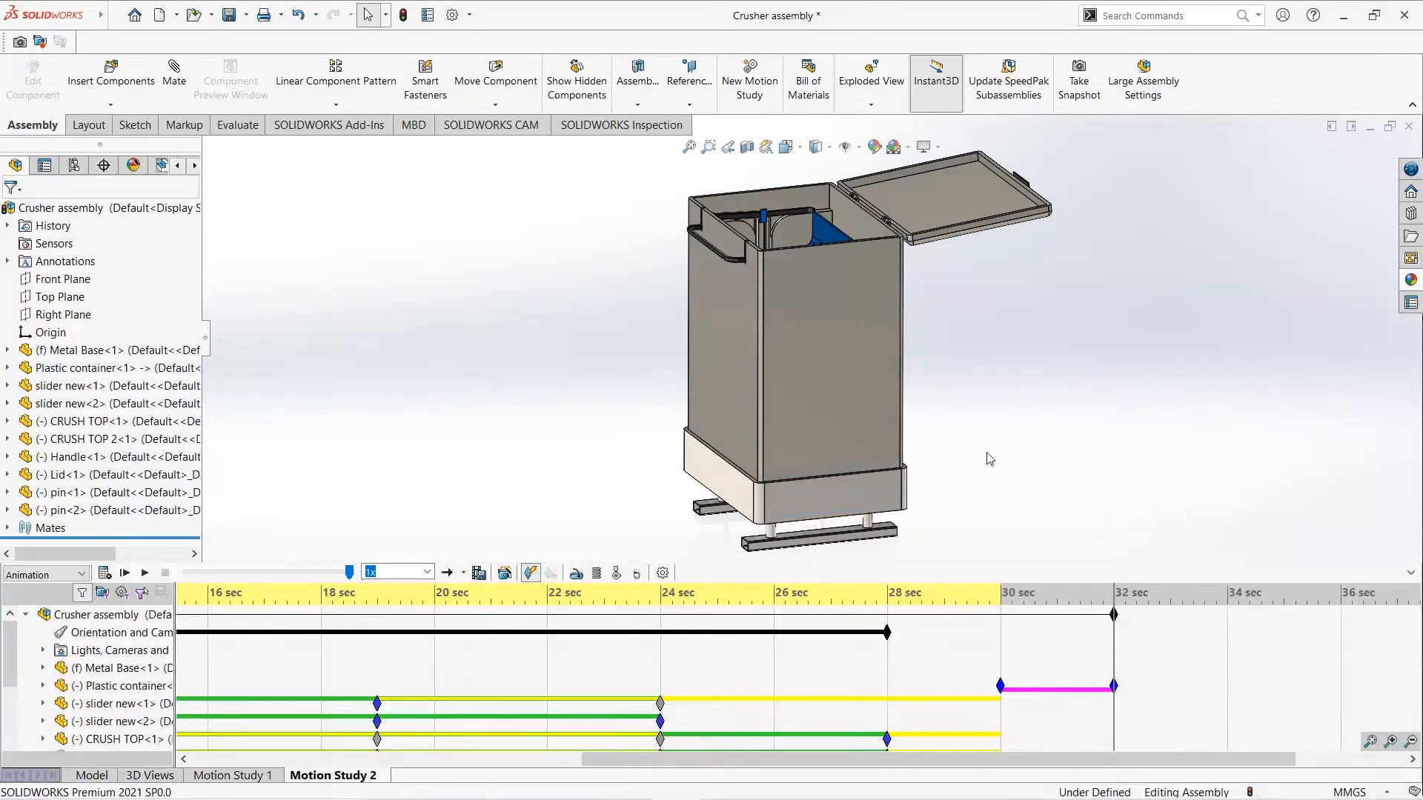
left_click(108, 576)
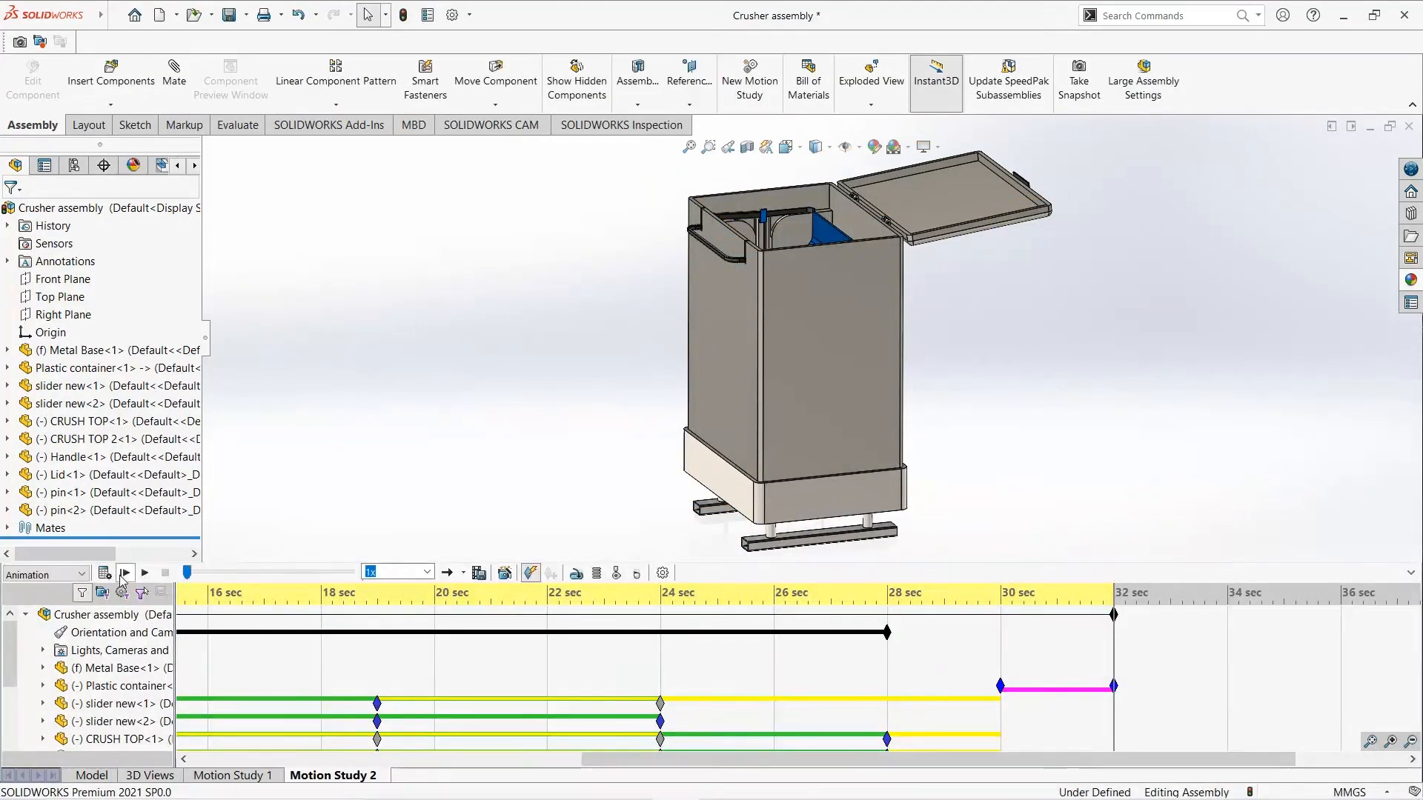
left_click(124, 573)
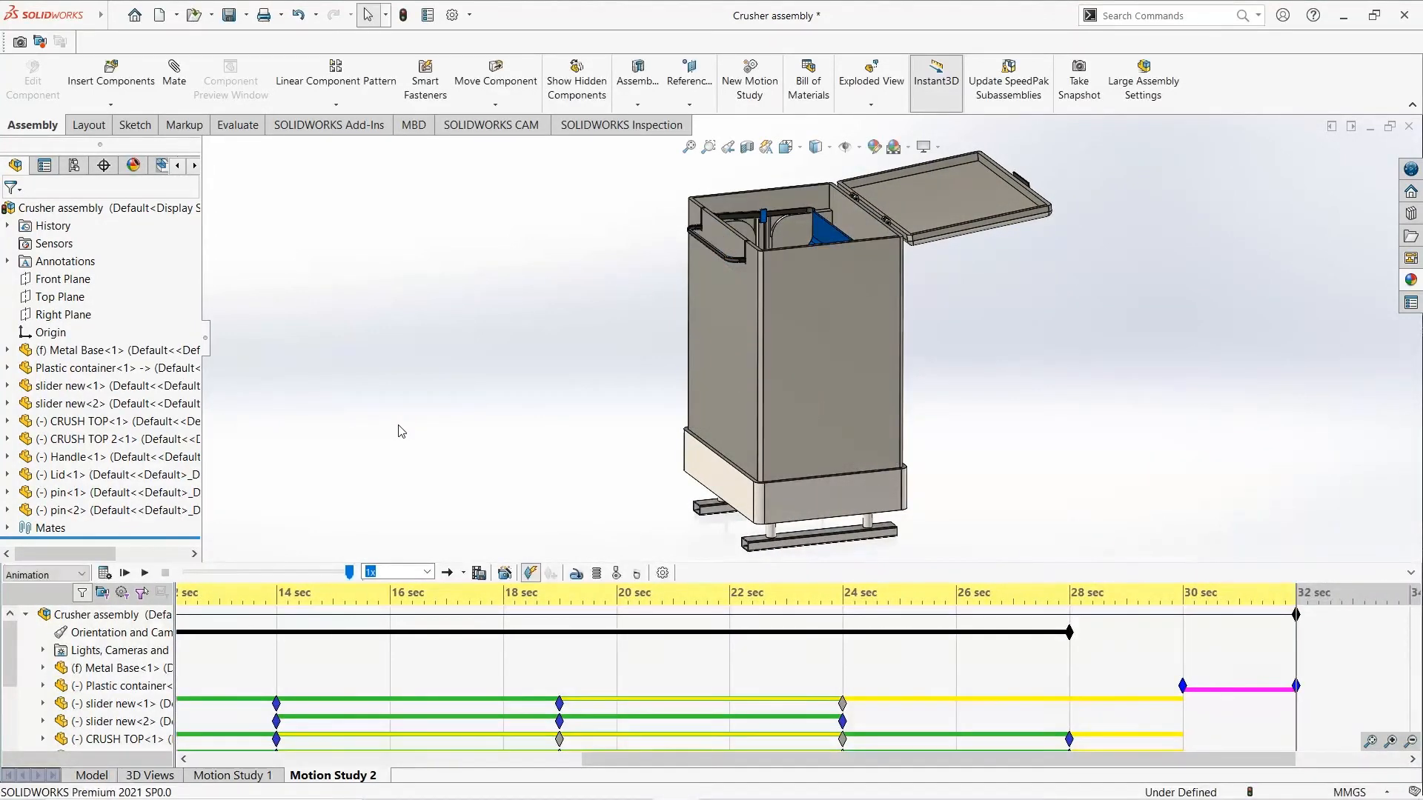
- Copy the Lid's key point from 4 seconds and paste it at 32 seconds
left_click(1412, 760)
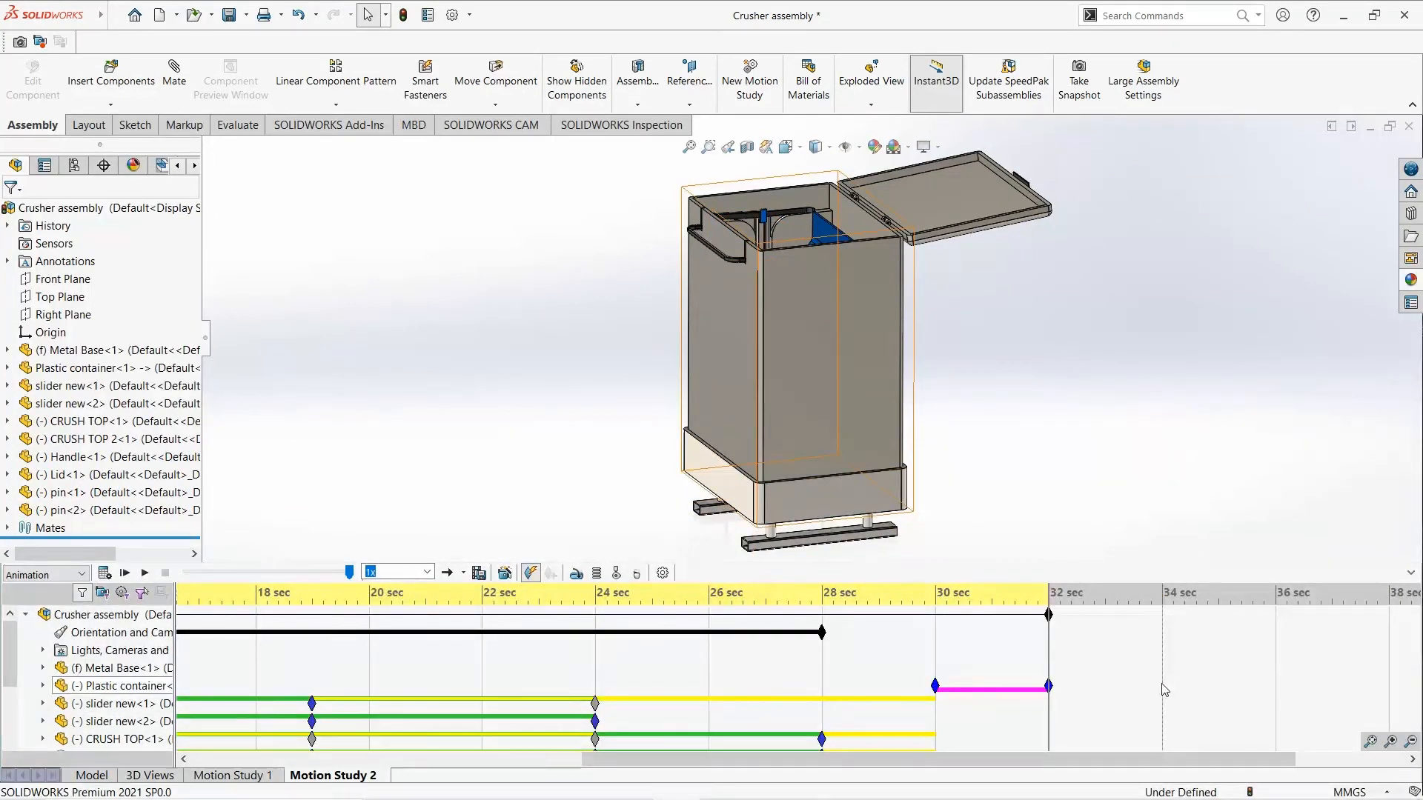
scroll(976, 652, "left", 2)
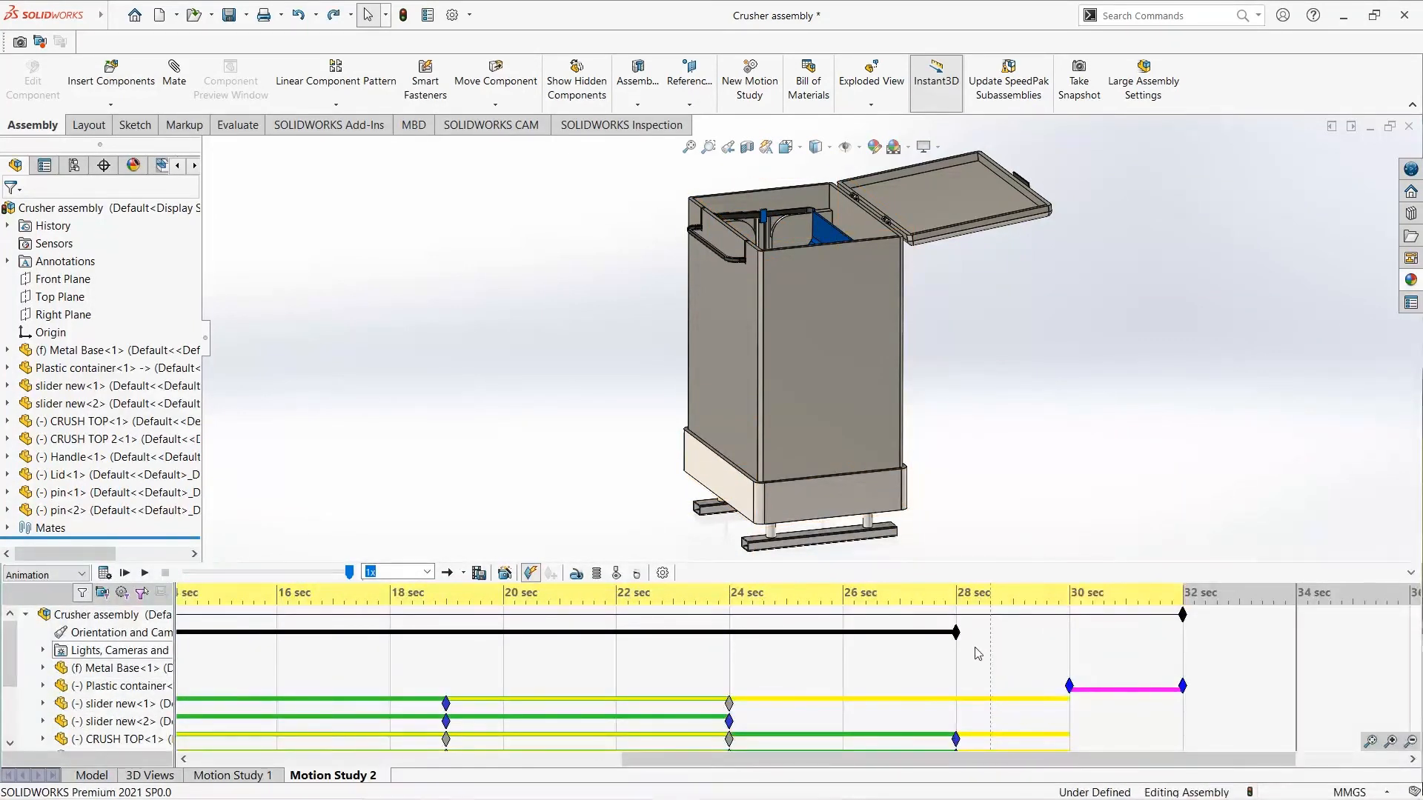
left_click(583, 760)
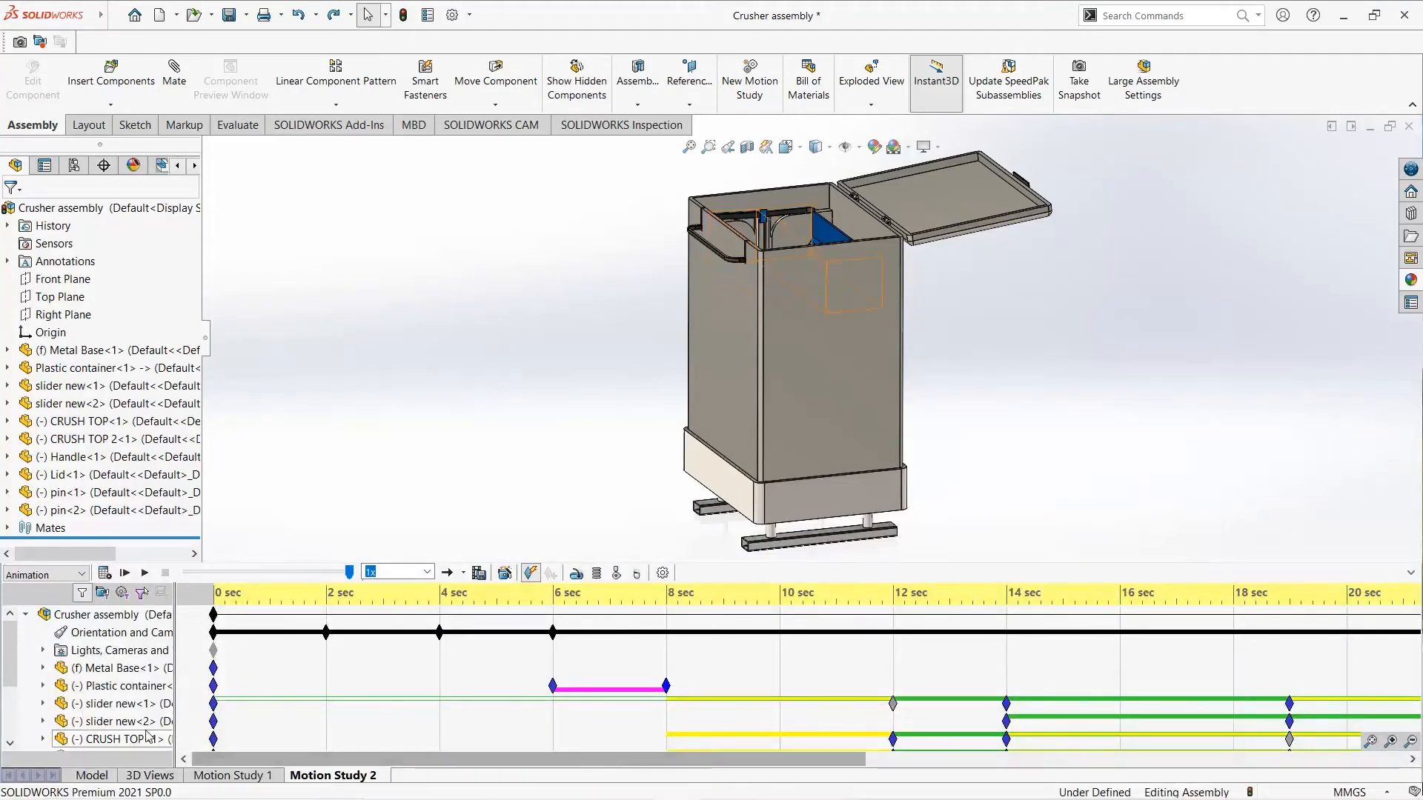
scroll(124, 726, "down", 1)
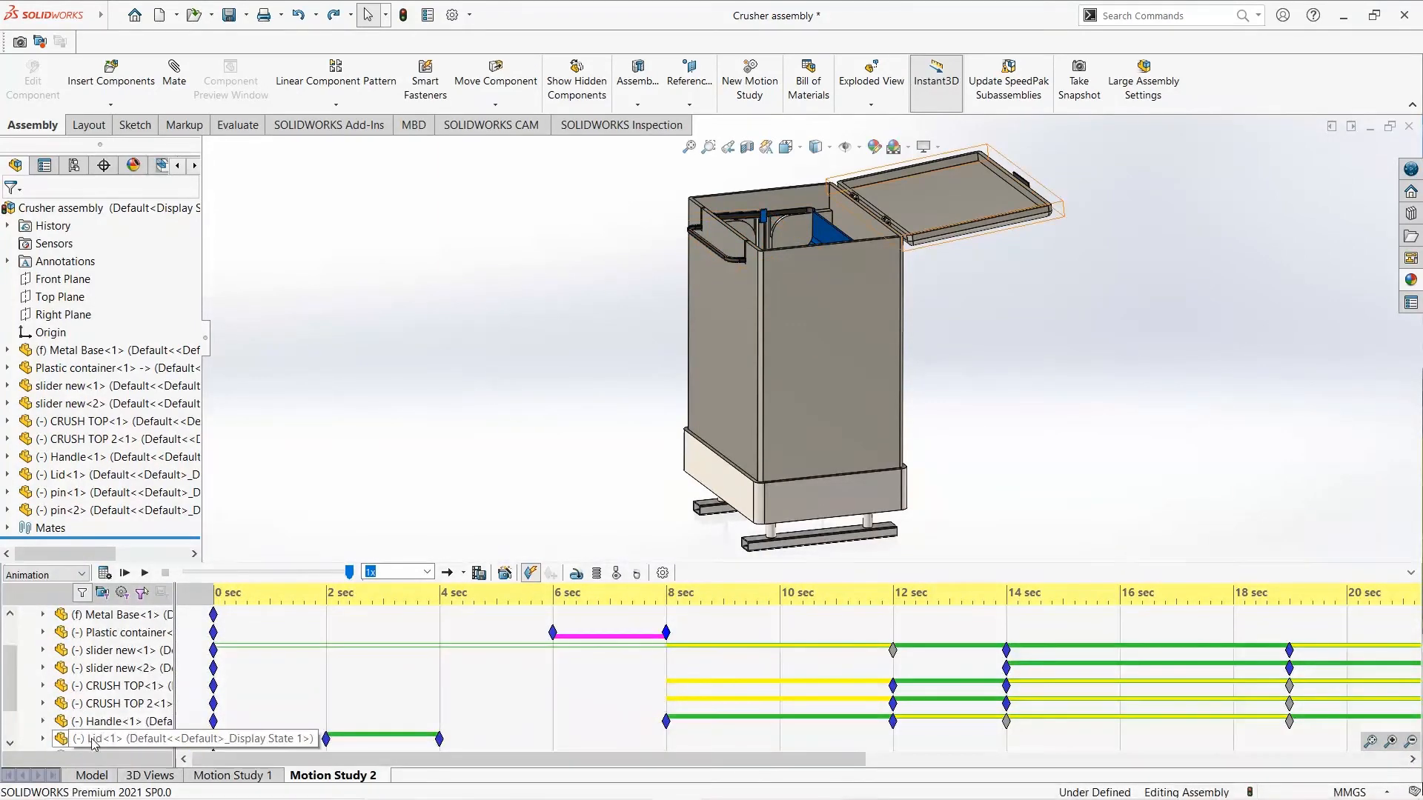
left_click(94, 740)
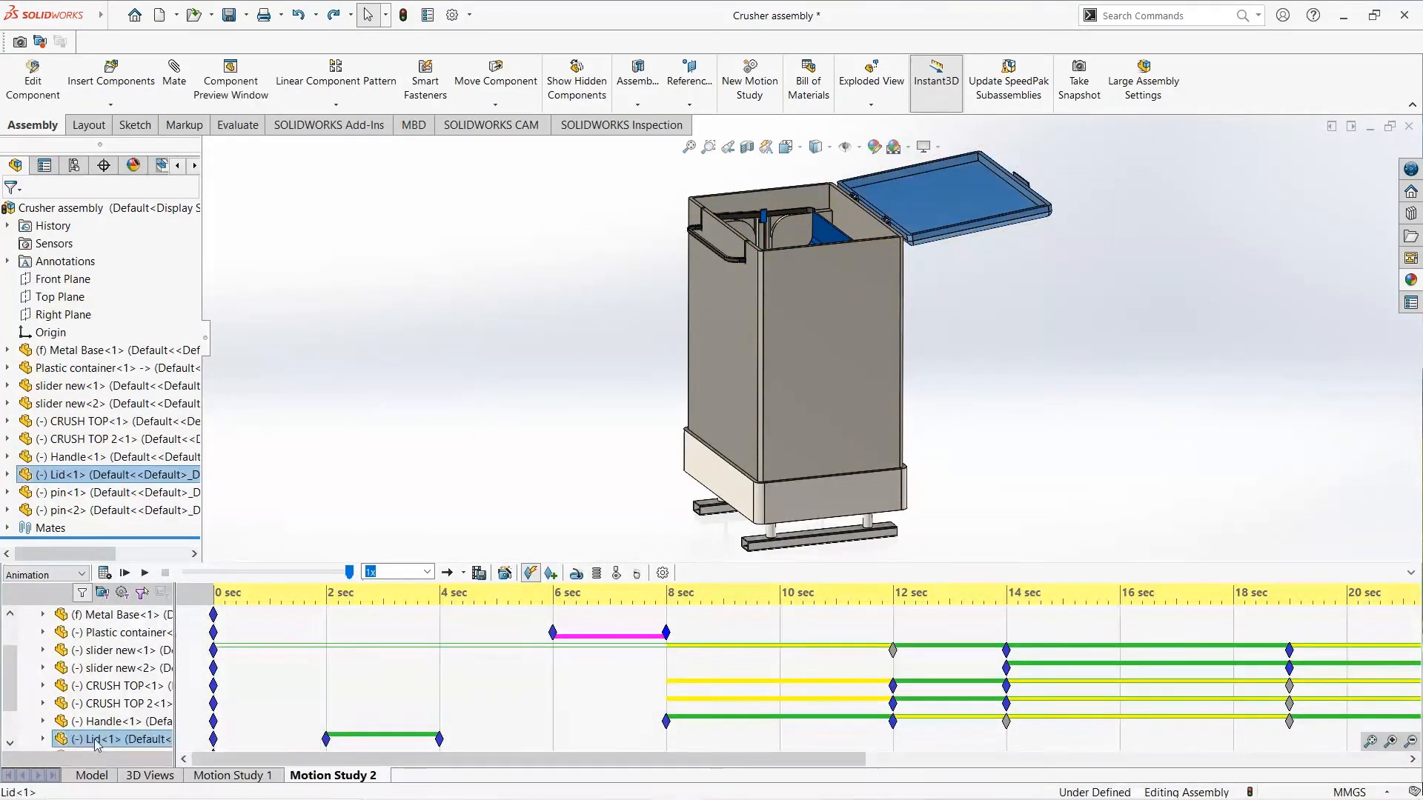
right_click(440, 739)
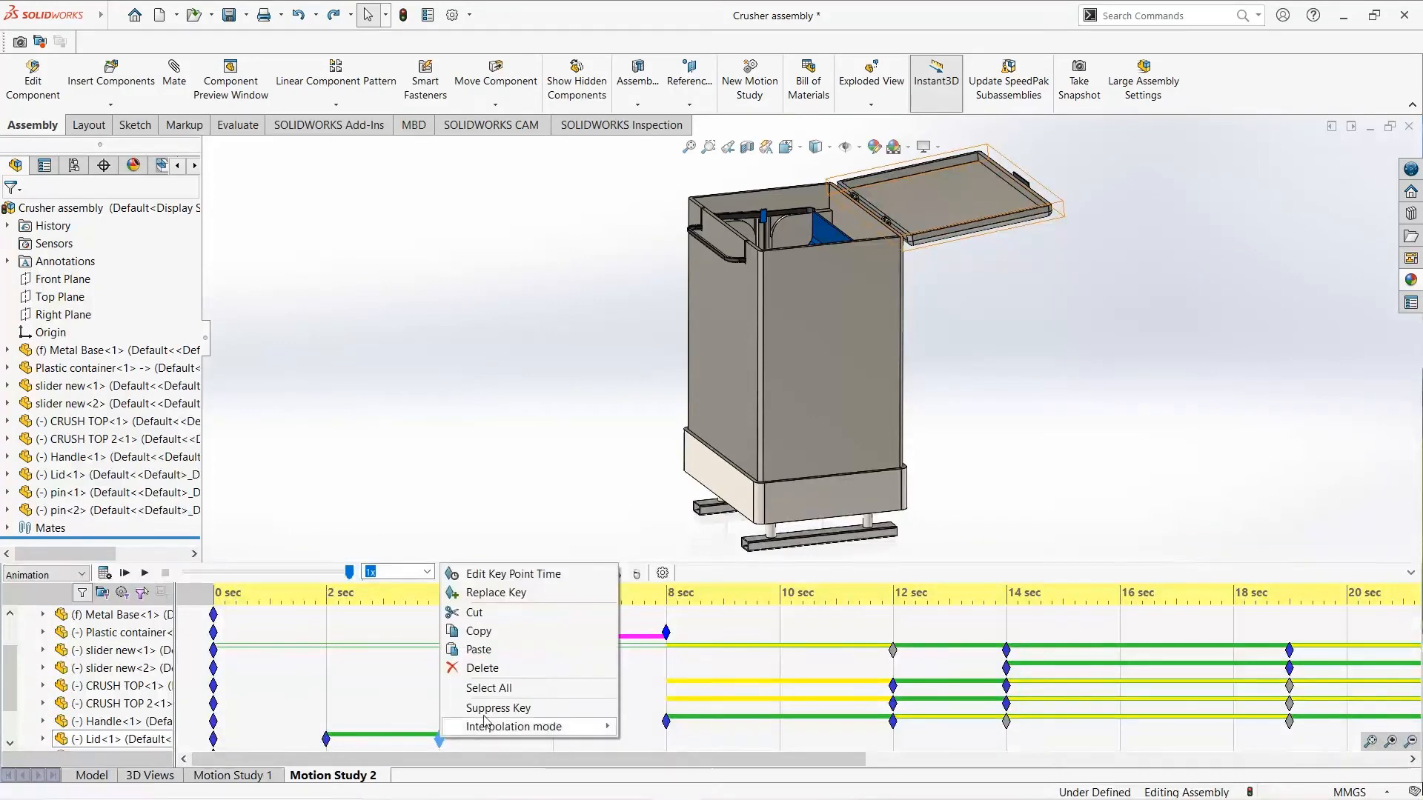
left_click(498, 634)
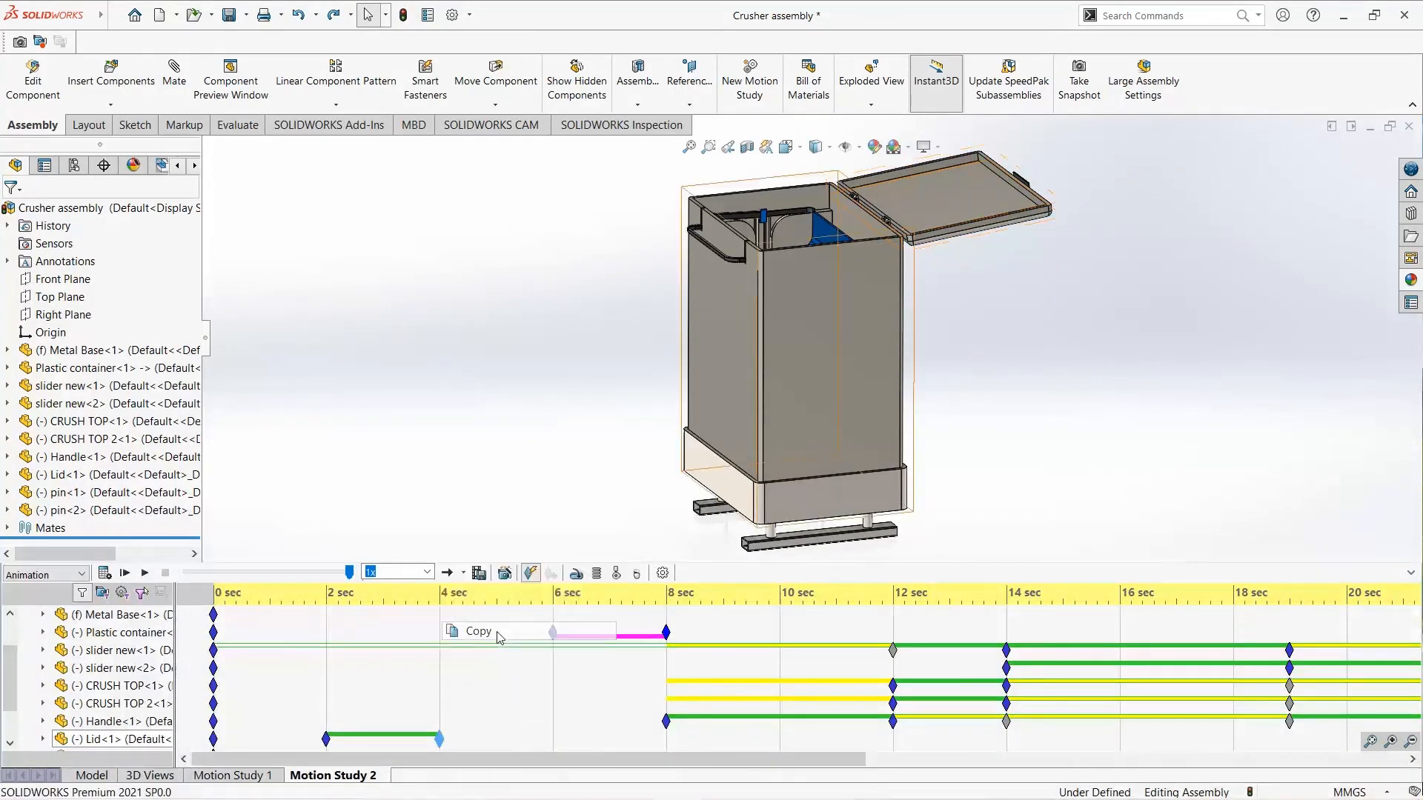
left_click(1337, 761)
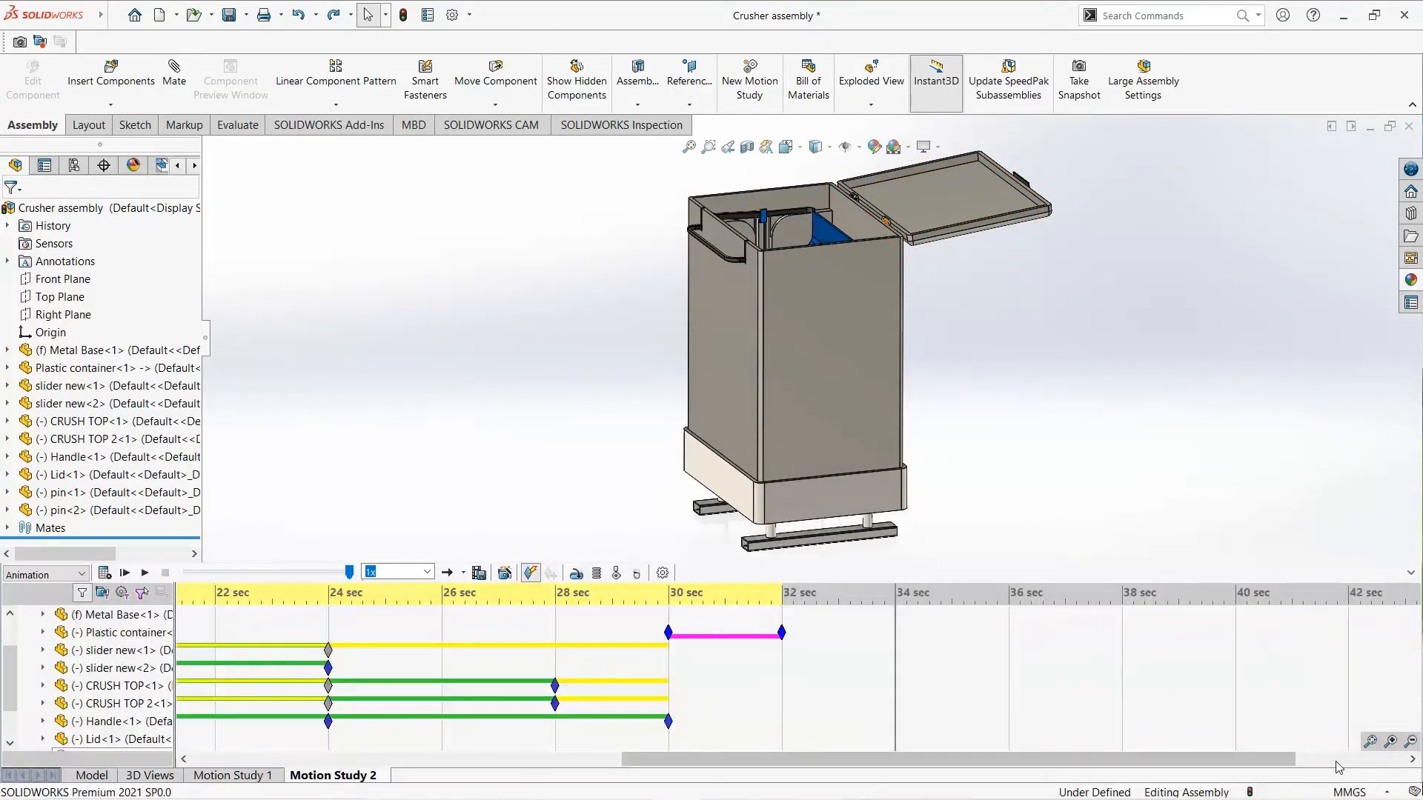
right_click(783, 724)
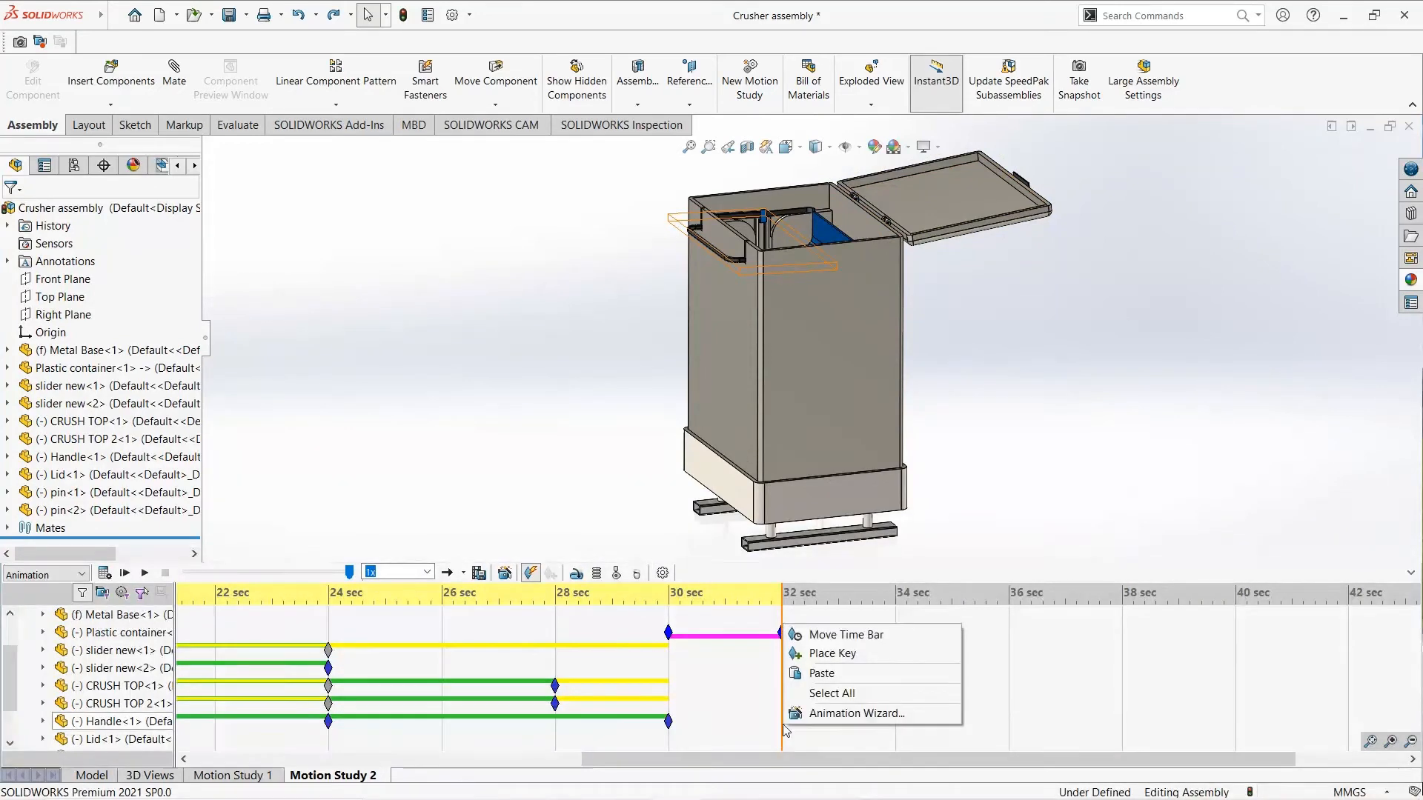
left_click(822, 673)
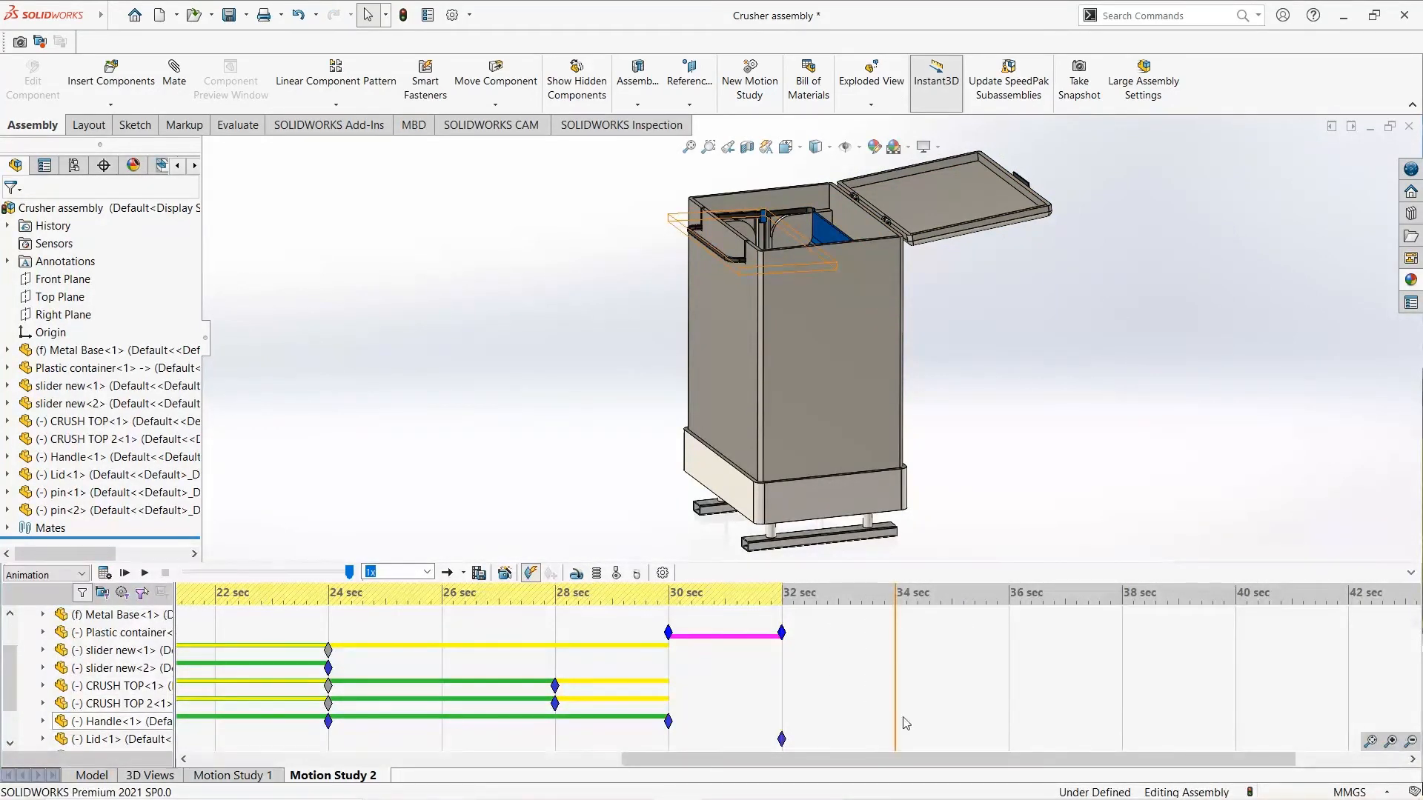
- Swing the Lid closed onto the container at 34 seconds and calculate the motion study
left_click(1014, 217)
left_click_drag(959, 198, 775, 256)
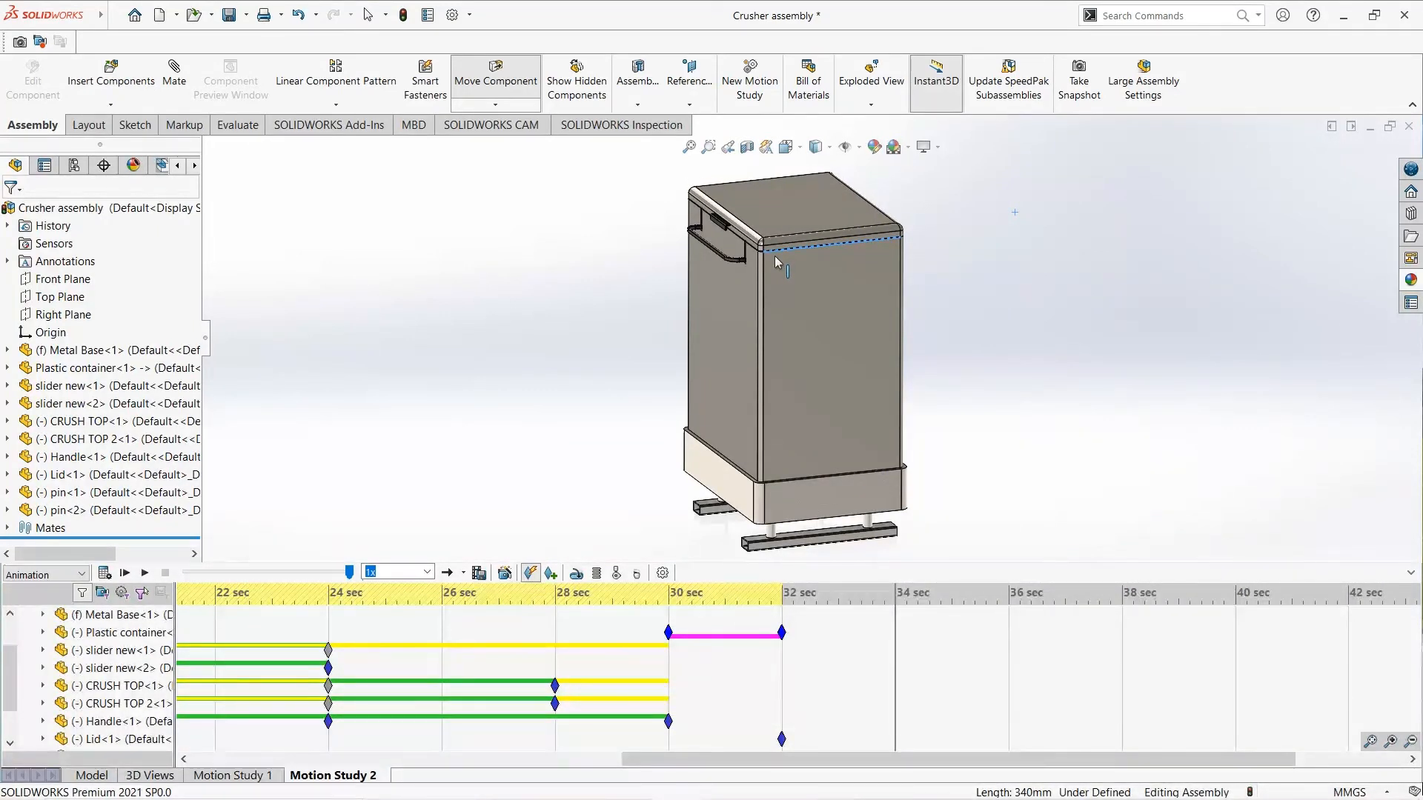
key("Escape")
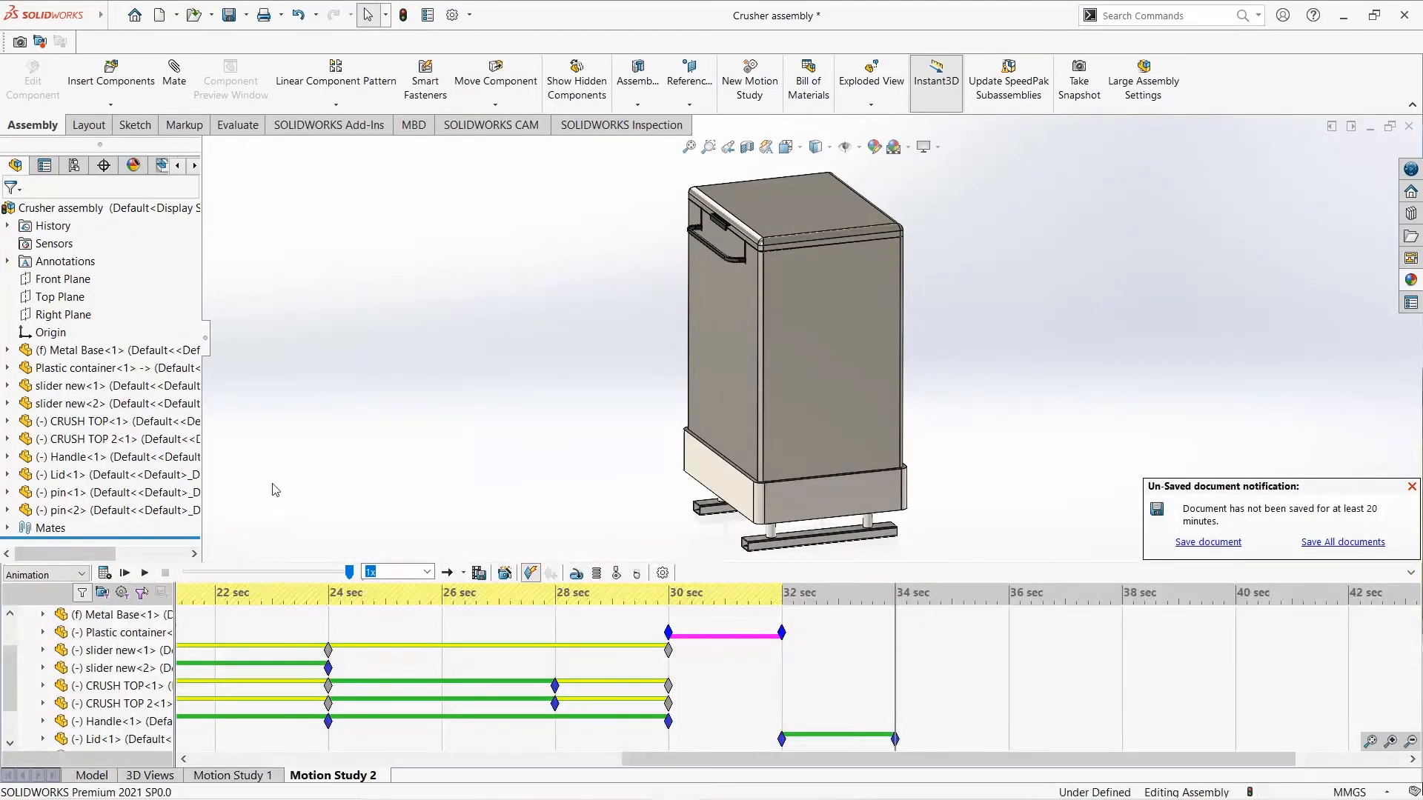
left_click(103, 574)
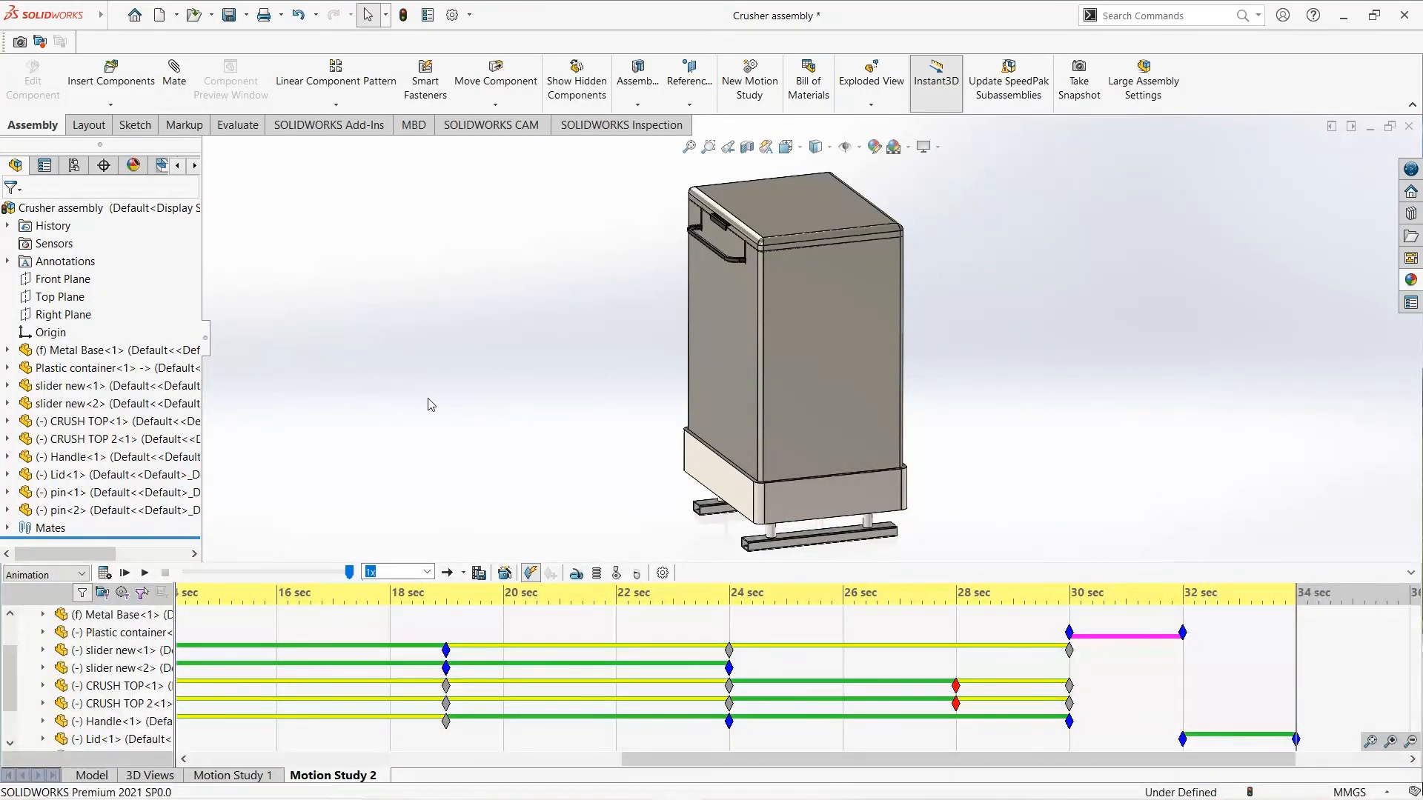
- Save the assembly with all its modified documents and play the motion study from the start
key("ctrl+s")
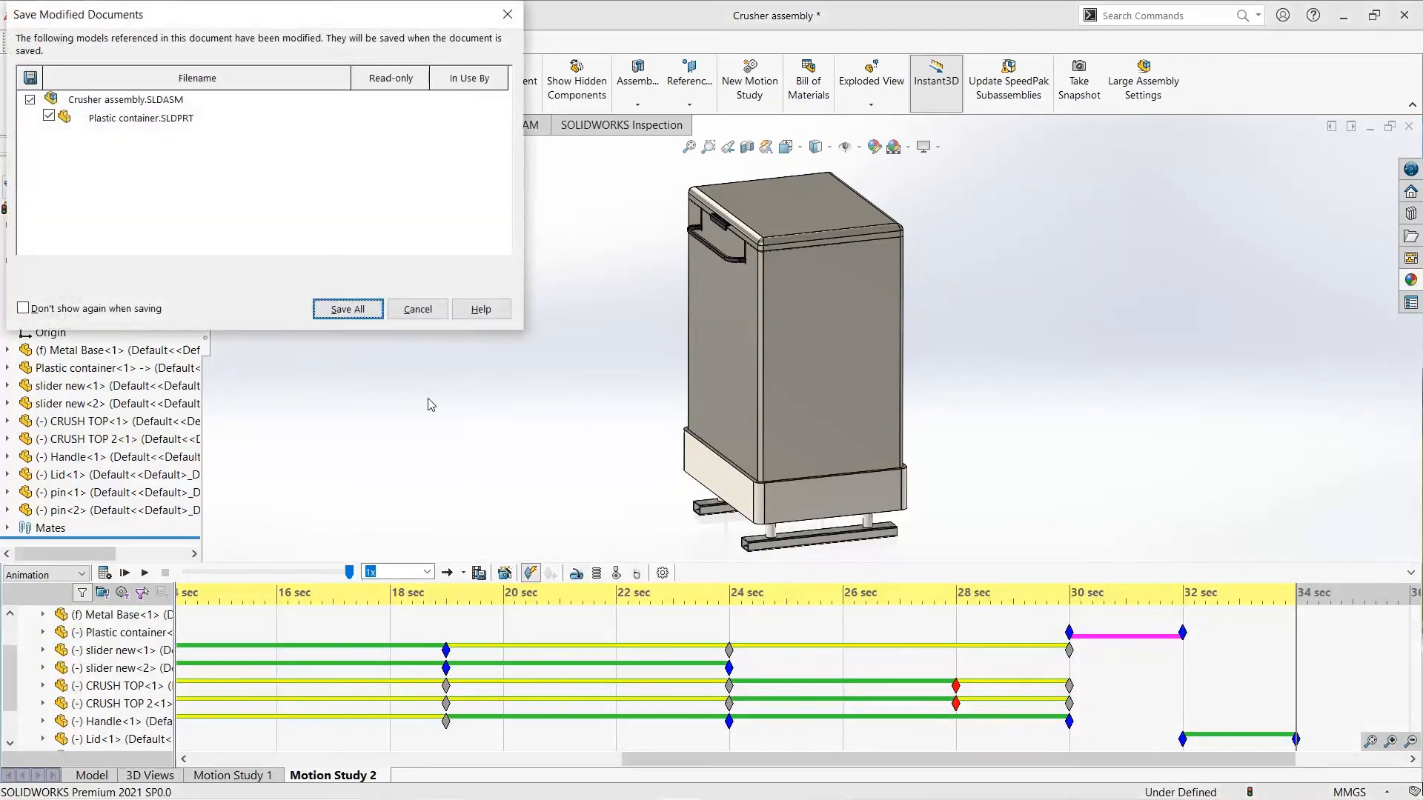
left_click(343, 306)
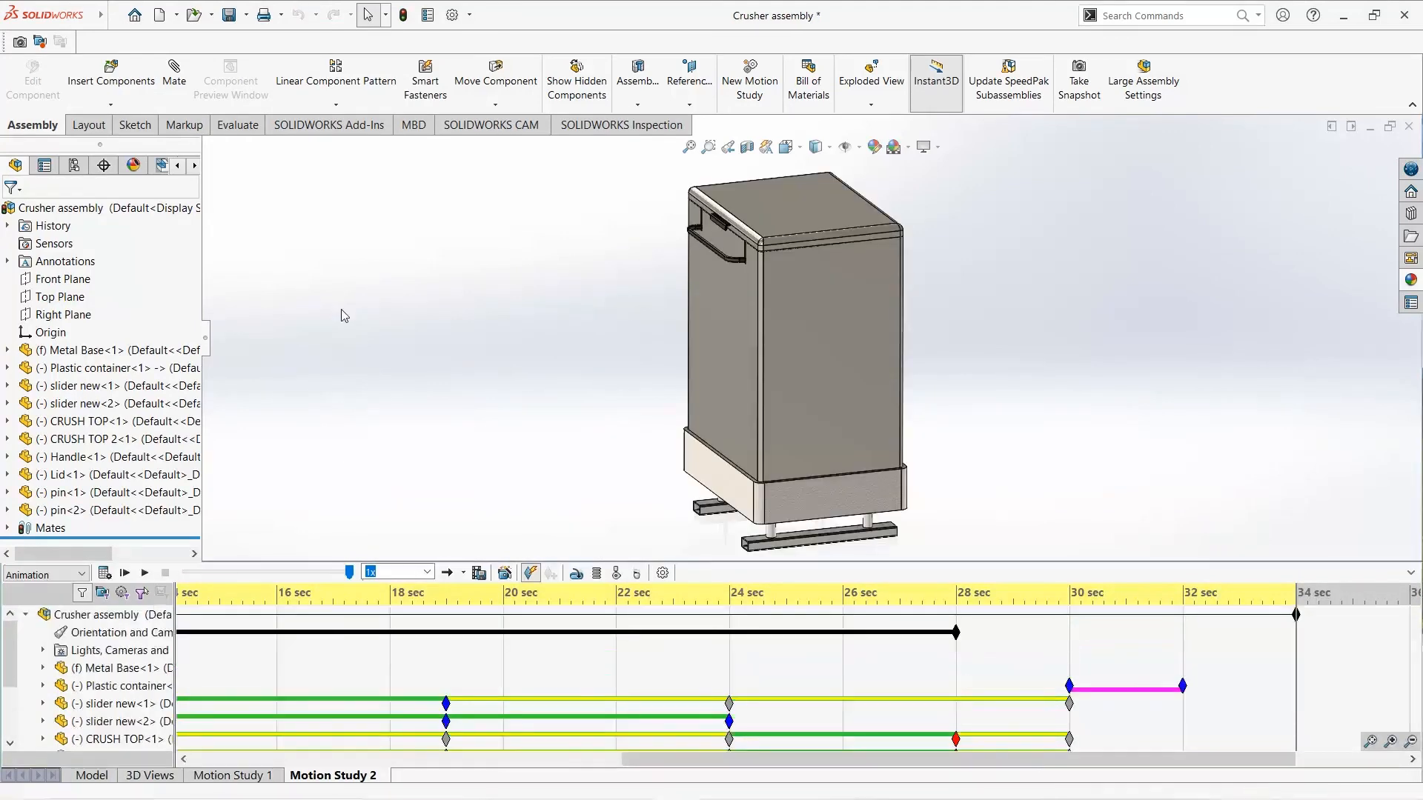
left_click(125, 574)
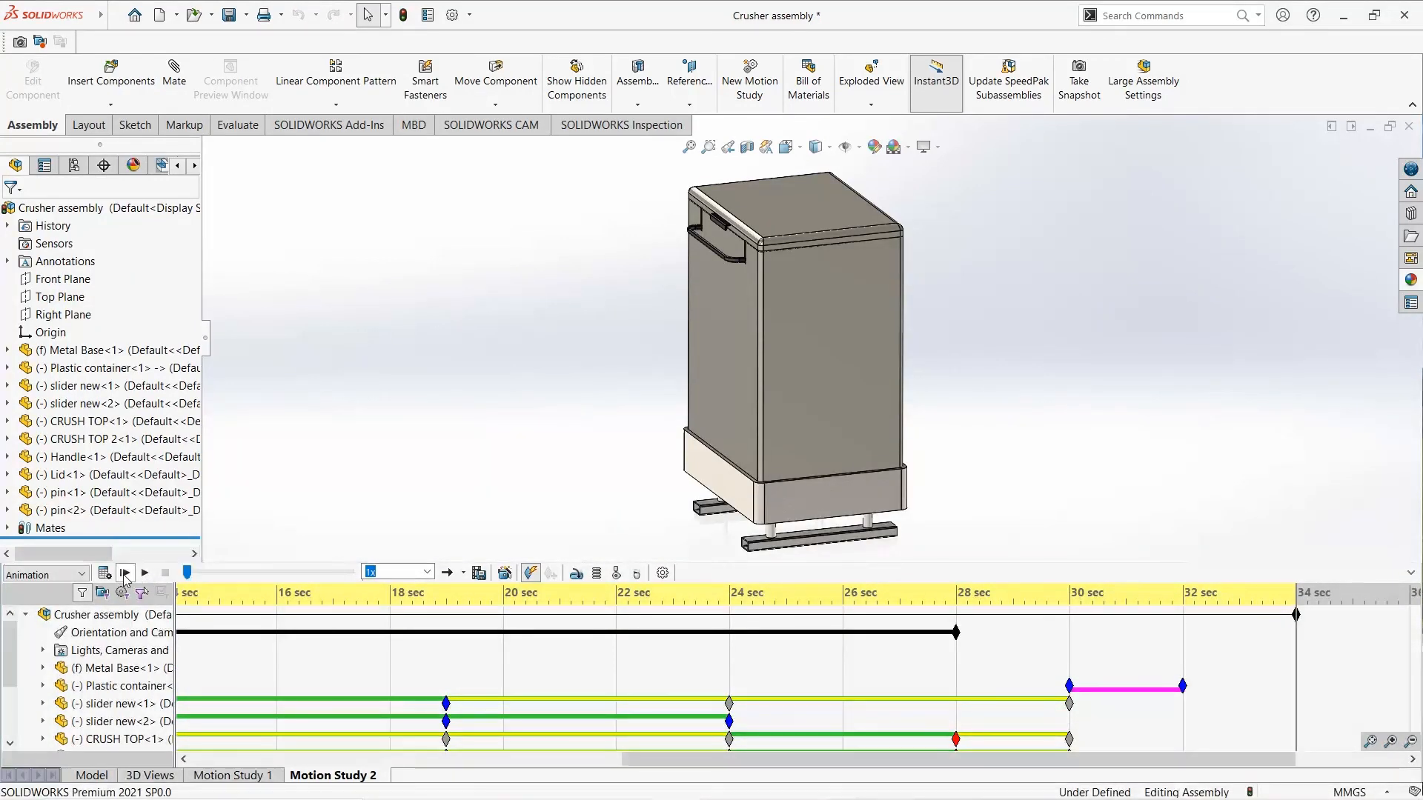